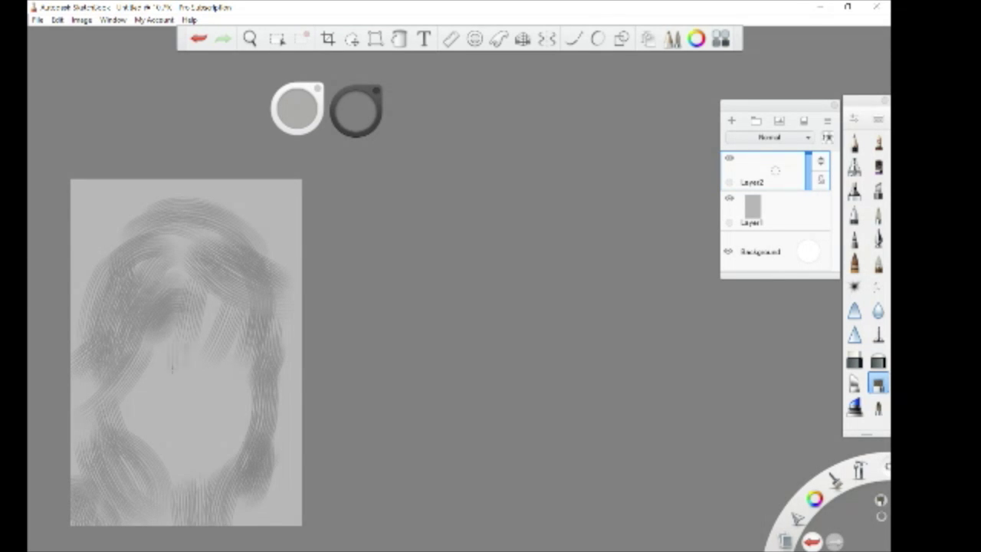
Step: Block in soft grey shadows for the eyes, nose and mouth, and move the drawing up to the canvas's upper edge
{"action": "mouse_move", "coordinate": [247, 371]}
{"action": "left_mouse_down"}
{"action": "mouse_move", "coordinate": [150, 377]}
{"action": "mouse_move", "coordinate": [165, 349]}
{"action": "mouse_move", "coordinate": [250, 357]}
{"action": "mouse_move", "coordinate": [232, 410]}
{"action": "mouse_move", "coordinate": [234, 443]}
{"action": "mouse_move", "coordinate": [197, 446]}
{"action": "mouse_move", "coordinate": [223, 431]}
{"action": "left_mouse_up"}
{"action": "mouse_move", "coordinate": [140, 434]}
{"action": "left_mouse_down"}
{"action": "mouse_move", "coordinate": [124, 402]}
{"action": "mouse_move", "coordinate": [188, 471]}
{"action": "left_mouse_up"}
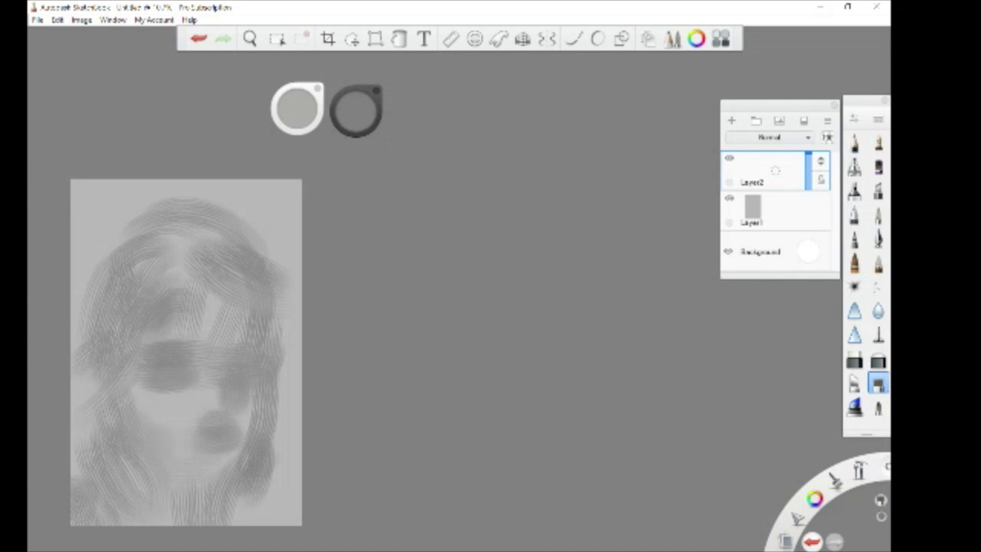
{"action": "key", "text": "v"}
{"action": "mouse_move", "coordinate": [306, 491]}
{"action": "left_mouse_down"}
{"action": "mouse_move", "coordinate": [307, 346]}
{"action": "mouse_move", "coordinate": [385, 115]}
{"action": "left_mouse_up"}
{"action": "key", "text": "Return"}
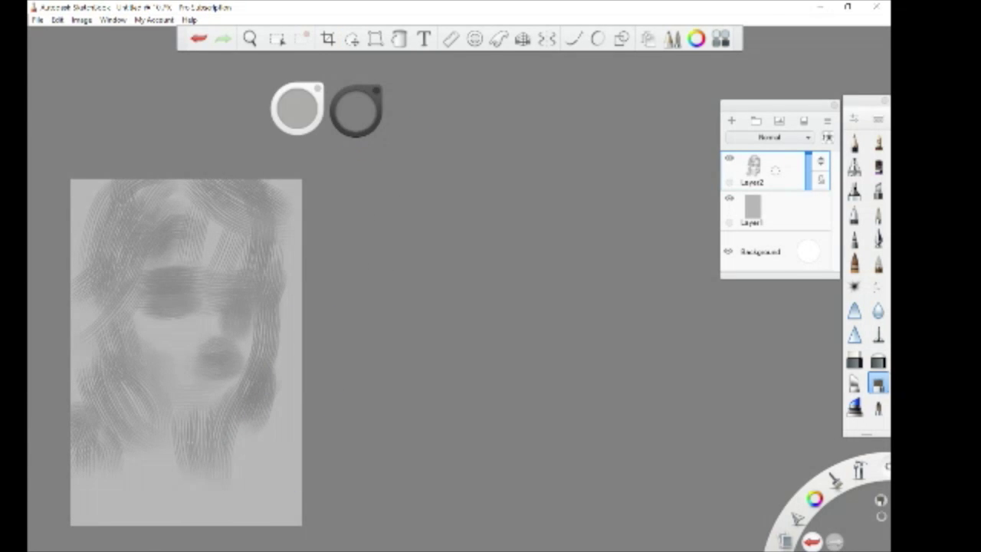
Step: Extend the neck down to the canvas edge and fill out the hair on the left side with broad bristle strokes
{"action": "left_click_drag", "start_coordinate": [230, 445], "coordinate": [192, 526]}
{"action": "left_click_drag", "start_coordinate": [92, 195], "coordinate": [77, 276]}
{"action": "left_click_drag", "start_coordinate": [207, 483], "coordinate": [211, 526]}
{"action": "left_click_drag", "start_coordinate": [84, 230], "coordinate": [73, 382]}
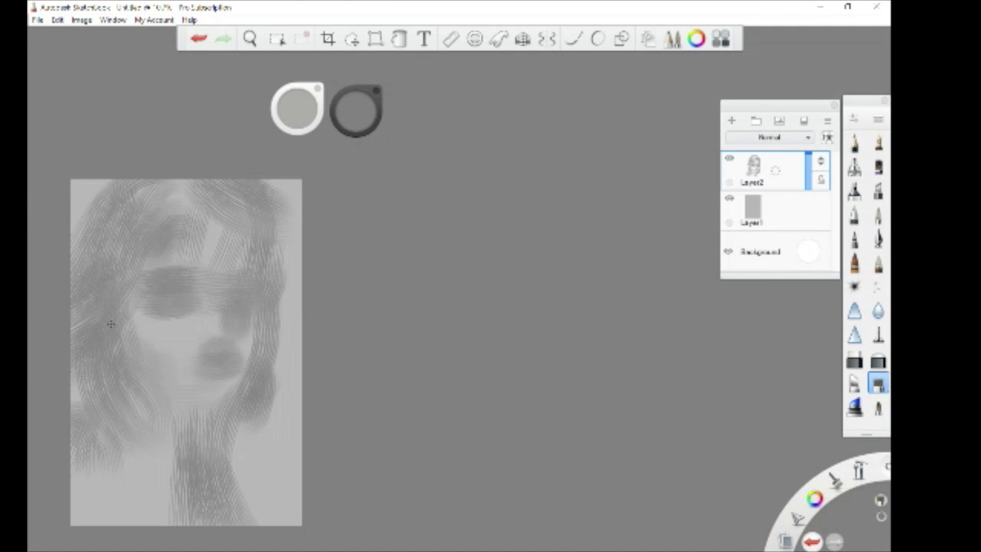
Step: Choose a darker grey and a smaller bristle brush, and paint the major shadows of the eye sockets, nose and mouth
{"action": "left_click", "coordinate": [355, 110]}
{"action": "left_click", "coordinate": [349, 95]}
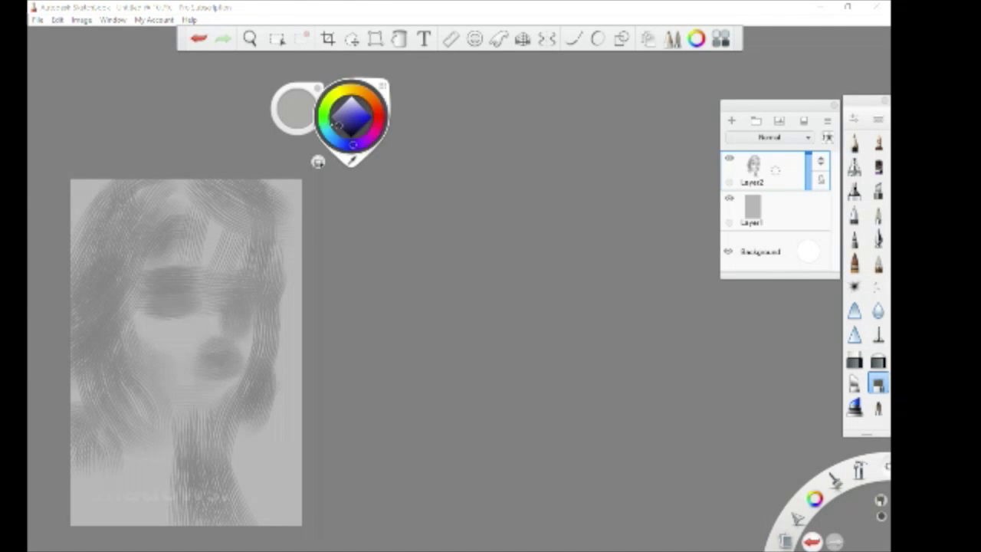
{"action": "key", "text": "ctrl+b"}
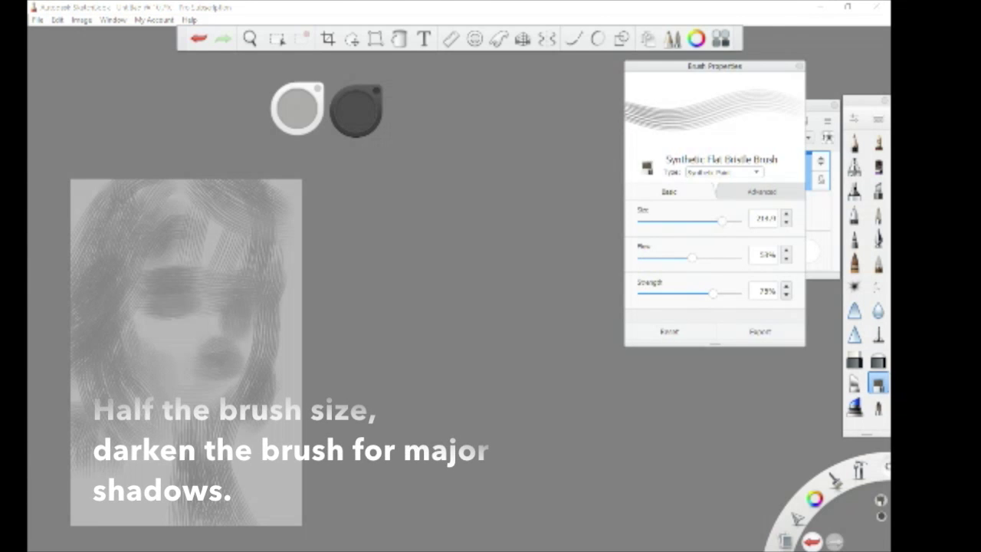
{"action": "key", "text": "ctrl+b"}
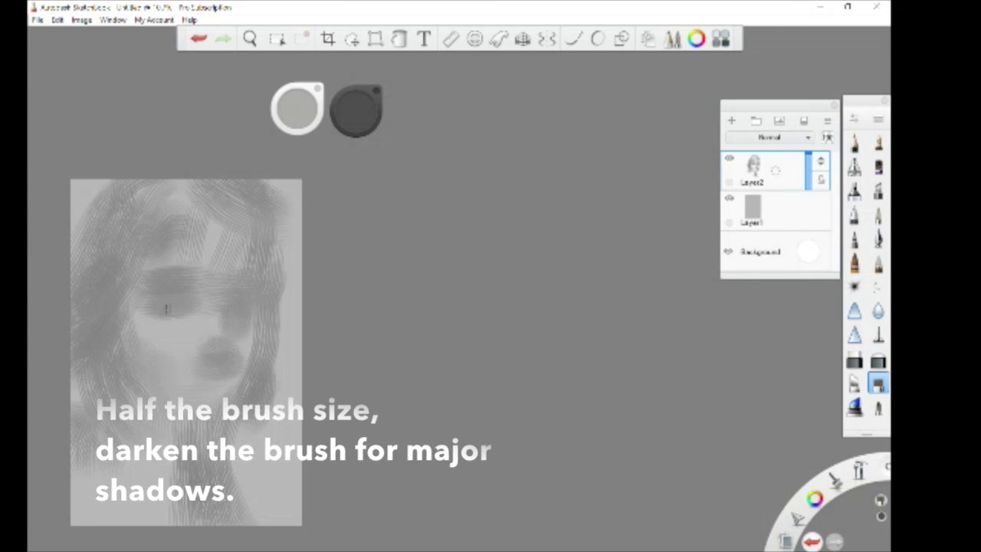
{"action": "mouse_move", "coordinate": [184, 304]}
{"action": "left_mouse_down"}
{"action": "mouse_move", "coordinate": [161, 305]}
{"action": "mouse_move", "coordinate": [184, 307]}
{"action": "left_mouse_up"}
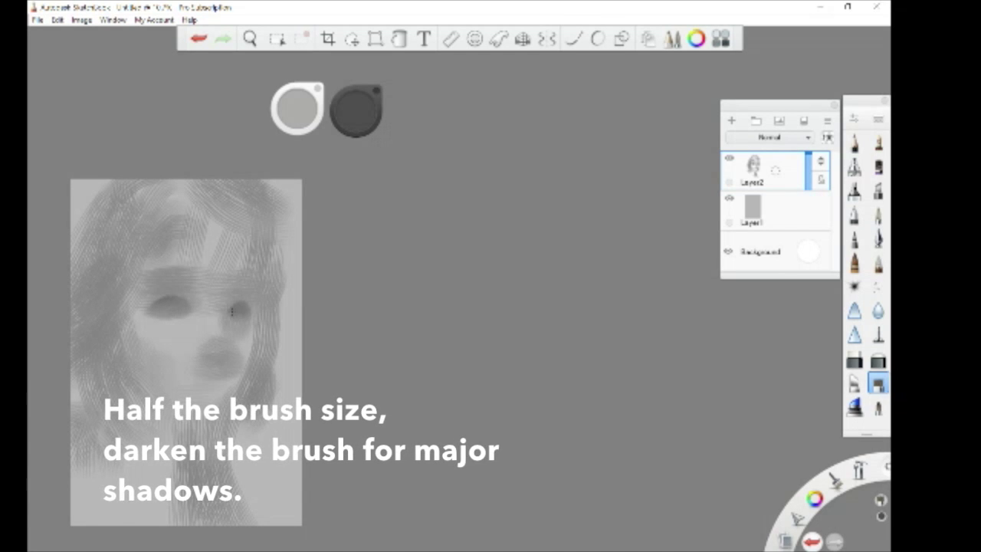
{"action": "mouse_move", "coordinate": [231, 309]}
{"action": "left_mouse_down"}
{"action": "mouse_move", "coordinate": [243, 310]}
{"action": "mouse_move", "coordinate": [224, 305]}
{"action": "mouse_move", "coordinate": [229, 346]}
{"action": "mouse_move", "coordinate": [247, 356]}
{"action": "mouse_move", "coordinate": [240, 365]}
{"action": "mouse_move", "coordinate": [251, 337]}
{"action": "mouse_move", "coordinate": [211, 374]}
{"action": "mouse_move", "coordinate": [224, 368]}
{"action": "mouse_move", "coordinate": [217, 391]}
{"action": "mouse_move", "coordinate": [204, 392]}
{"action": "mouse_move", "coordinate": [210, 402]}
{"action": "left_mouse_up"}
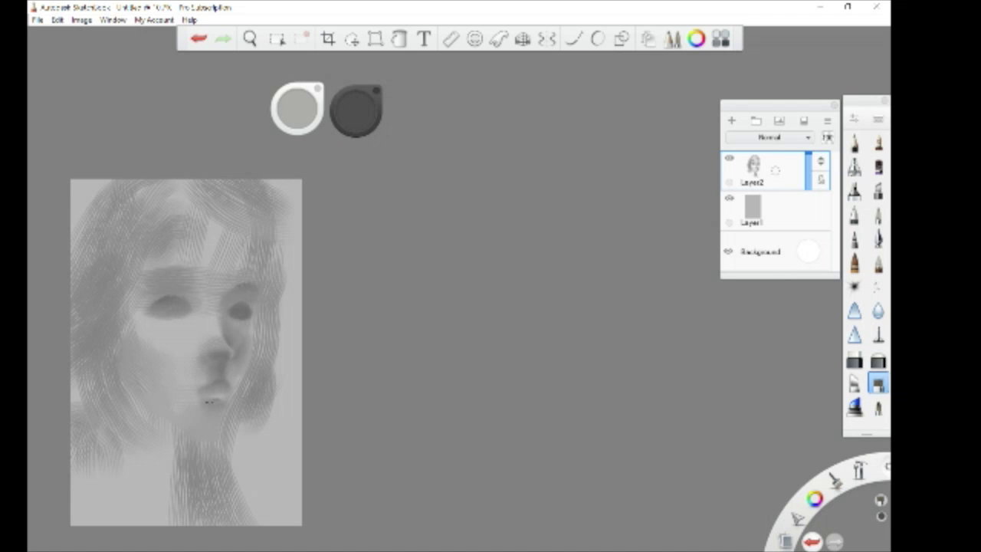
Step: Shade the left cheek and define both eyebrows, the mouth shape and the shadow under the lower lip
{"action": "left_click_drag", "start_coordinate": [127, 322], "coordinate": [139, 335]}
{"action": "mouse_move", "coordinate": [203, 272]}
{"action": "left_mouse_down"}
{"action": "mouse_move", "coordinate": [186, 272]}
{"action": "mouse_move", "coordinate": [203, 285]}
{"action": "mouse_move", "coordinate": [257, 278]}
{"action": "left_mouse_up"}
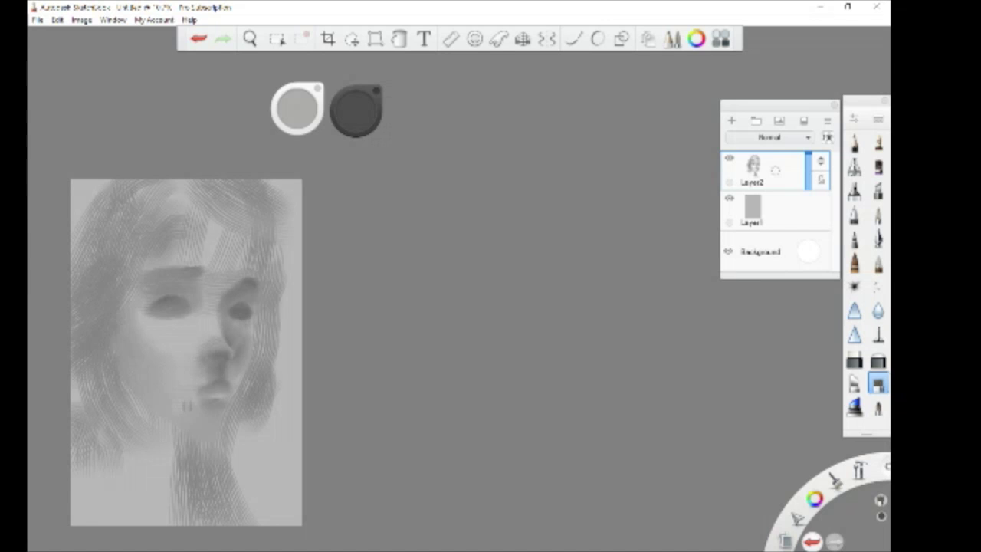
{"action": "left_click_drag", "start_coordinate": [211, 397], "coordinate": [219, 391]}
{"action": "left_click_drag", "start_coordinate": [207, 427], "coordinate": [201, 418]}
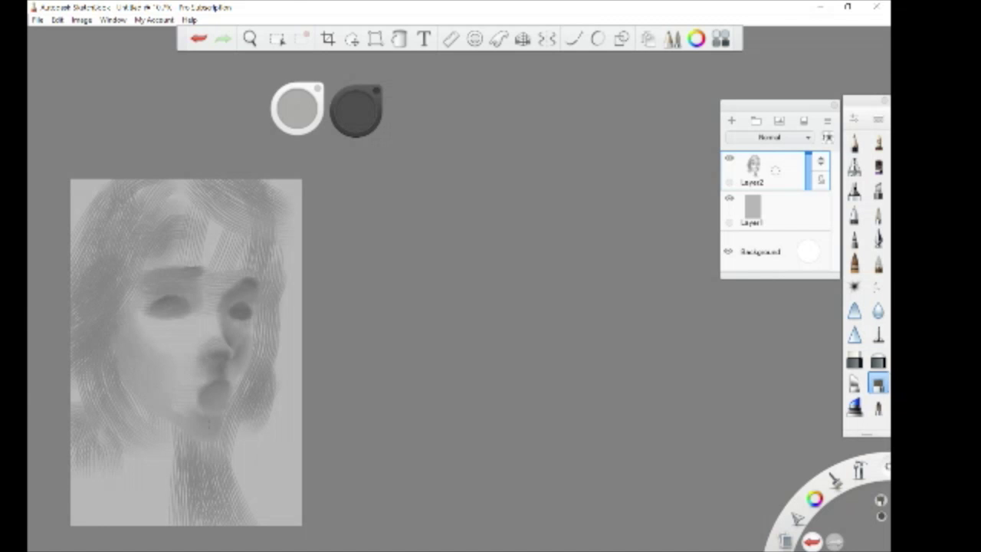
{"action": "left_click_drag", "start_coordinate": [120, 320], "coordinate": [120, 347]}
Step: Paint darker hair strands fanning out from the parting, including a curved lock on the right
{"action": "left_click_drag", "start_coordinate": [216, 260], "coordinate": [193, 196]}
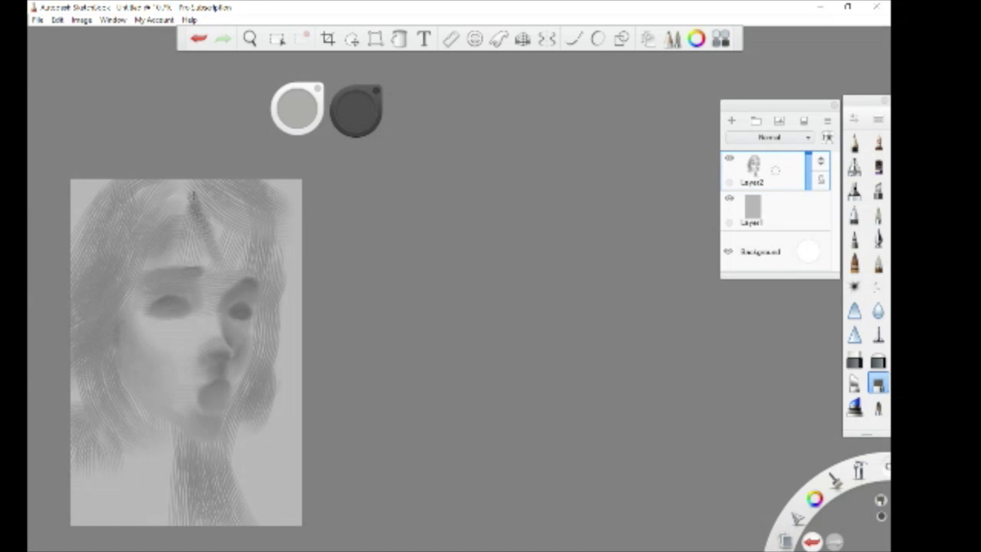
{"action": "left_click_drag", "start_coordinate": [192, 196], "coordinate": [287, 230]}
{"action": "mouse_move", "coordinate": [145, 192]}
{"action": "left_mouse_down"}
{"action": "mouse_move", "coordinate": [164, 201]}
{"action": "mouse_move", "coordinate": [230, 187]}
{"action": "left_mouse_up"}
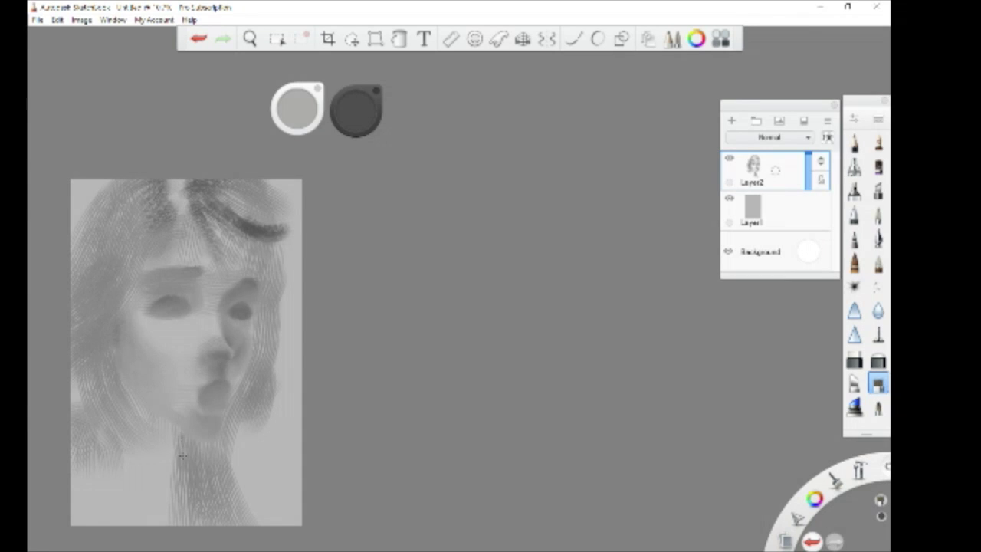
Step: Choose a near-black grey and reduce the brush size further, and darken the right eye's iris and eyebrow
{"action": "left_click", "coordinate": [355, 110]}
{"action": "key", "text": "ctrl+alt+b"}
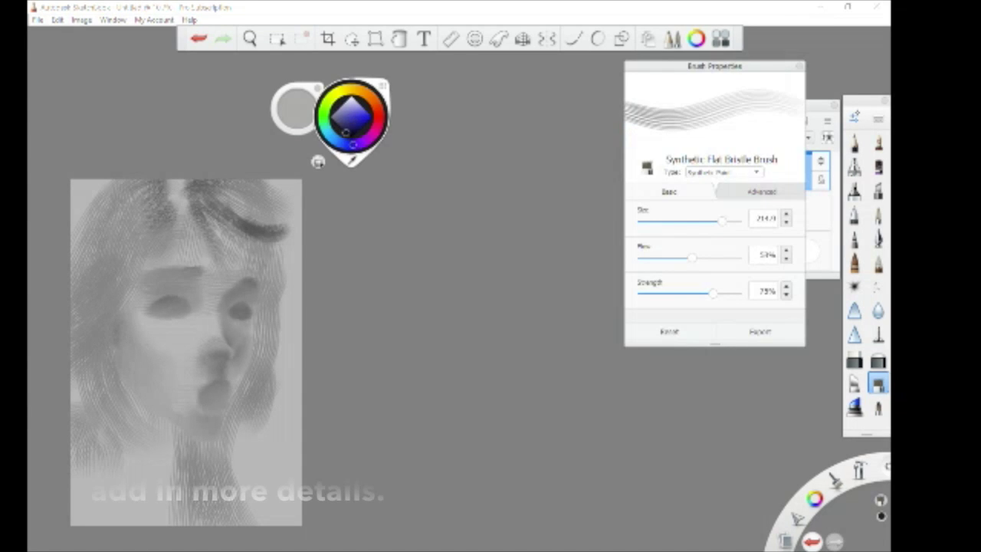
{"action": "key", "text": "ctrl+alt+b"}
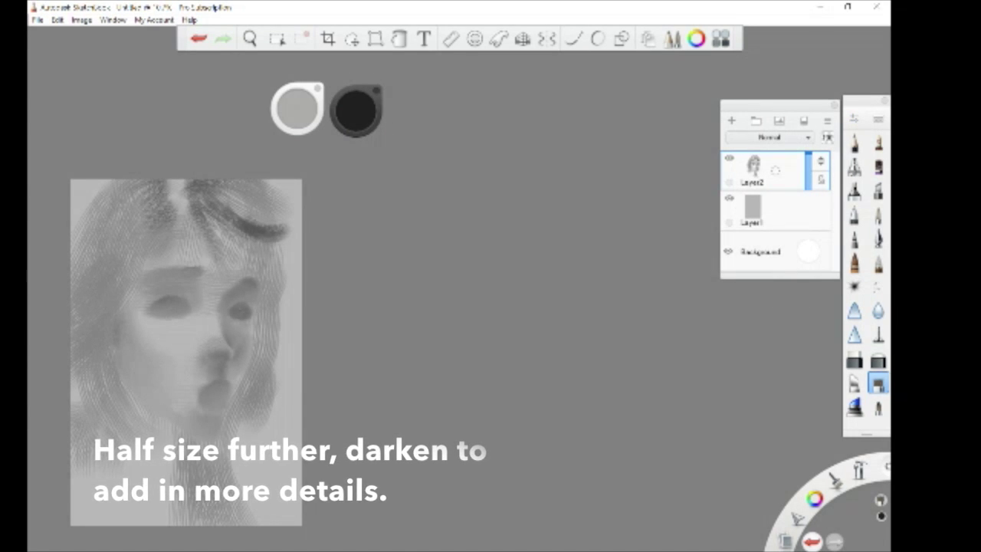
{"action": "scroll", "coordinate": [356, 317], "scroll_direction": "up", "scroll_amount": 4}
{"action": "left_click", "coordinate": [356, 317]}
{"action": "left_click", "coordinate": [360, 314]}
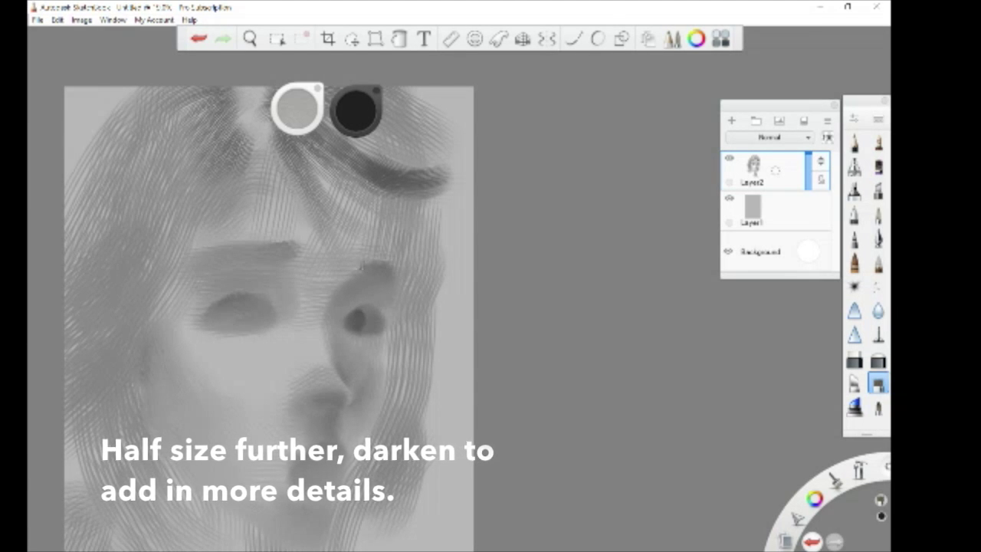
{"action": "left_click_drag", "start_coordinate": [360, 267], "coordinate": [374, 267]}
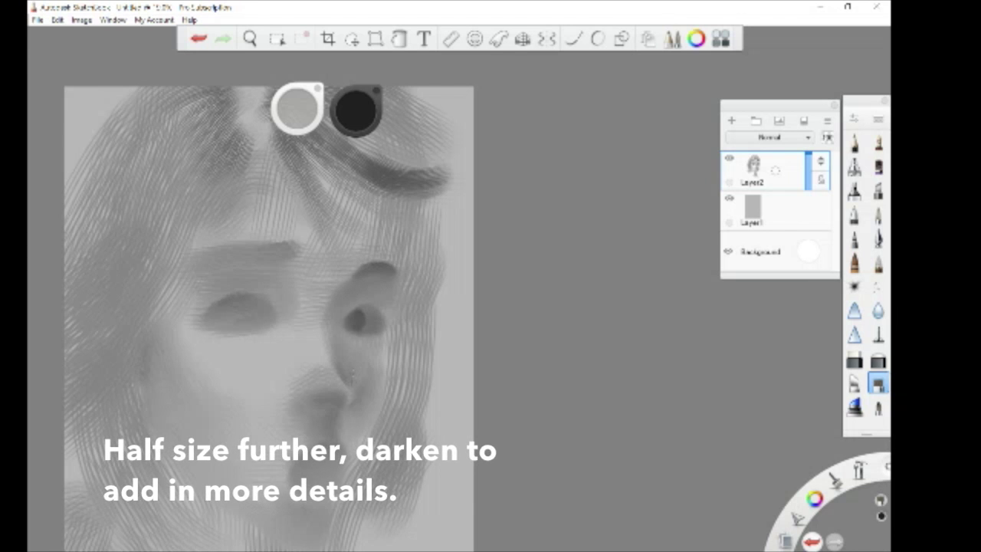
Step: Shade the underside of the nose and the groove above the lip, and fill the open mouth with near-black
{"action": "mouse_move", "coordinate": [332, 412]}
{"action": "left_mouse_down"}
{"action": "mouse_move", "coordinate": [341, 404]}
{"action": "mouse_move", "coordinate": [309, 405]}
{"action": "left_mouse_up"}
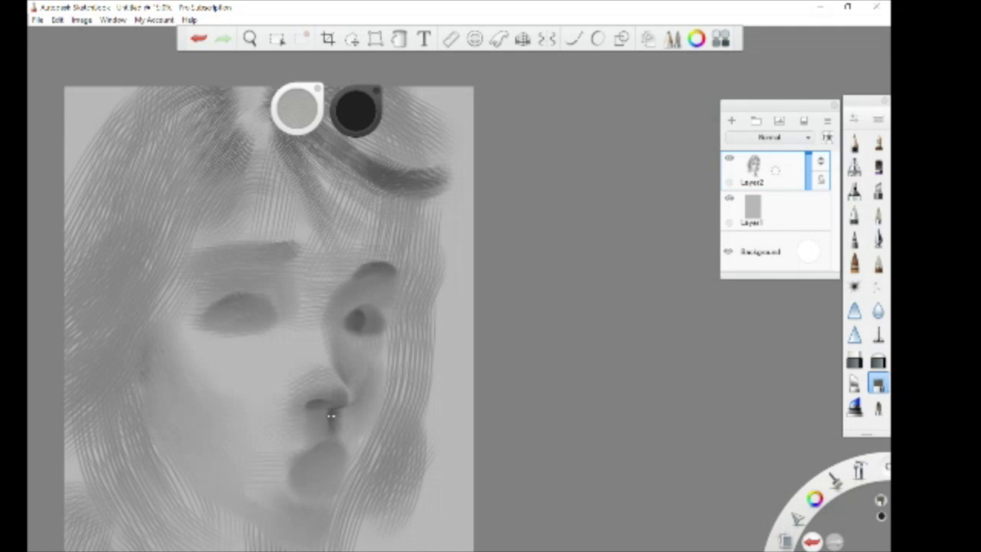
{"action": "left_click_drag", "start_coordinate": [332, 416], "coordinate": [330, 434]}
{"action": "mouse_move", "coordinate": [299, 471]}
{"action": "left_mouse_down"}
{"action": "mouse_move", "coordinate": [342, 454]}
{"action": "mouse_move", "coordinate": [315, 486]}
{"action": "mouse_move", "coordinate": [329, 485]}
{"action": "mouse_move", "coordinate": [330, 496]}
{"action": "mouse_move", "coordinate": [317, 479]}
{"action": "mouse_move", "coordinate": [326, 483]}
{"action": "left_mouse_up"}
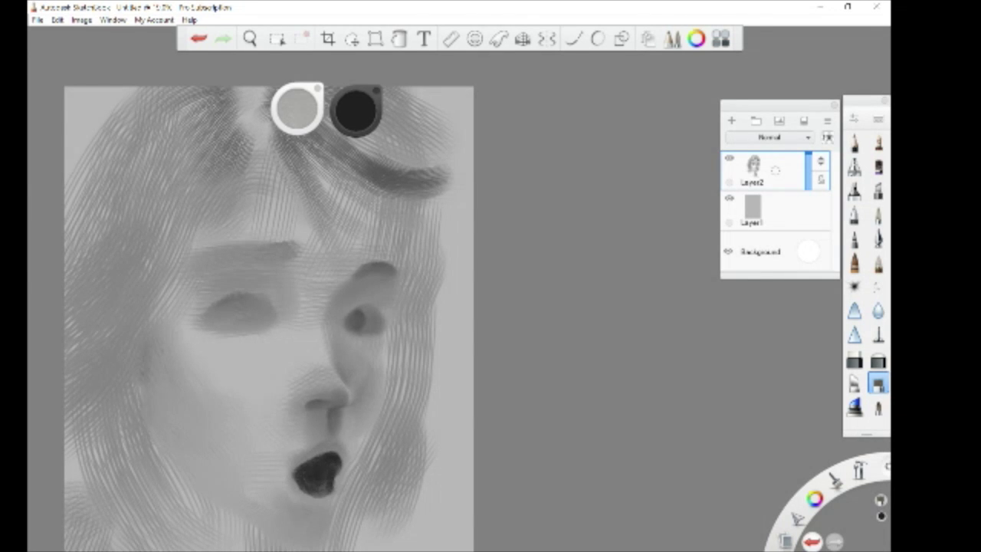
Step: Paint the left eye's iris, lid and corner shadows, undoing the strokes that miss
{"action": "mouse_move", "coordinate": [226, 315]}
{"action": "left_mouse_down"}
{"action": "mouse_move", "coordinate": [240, 319]}
{"action": "mouse_move", "coordinate": [184, 327]}
{"action": "mouse_move", "coordinate": [270, 341]}
{"action": "mouse_move", "coordinate": [261, 338]}
{"action": "mouse_move", "coordinate": [281, 290]}
{"action": "mouse_move", "coordinate": [270, 289]}
{"action": "left_mouse_up"}
{"action": "key", "text": "ctrl+z"}
{"action": "key", "text": "ctrl+z"}
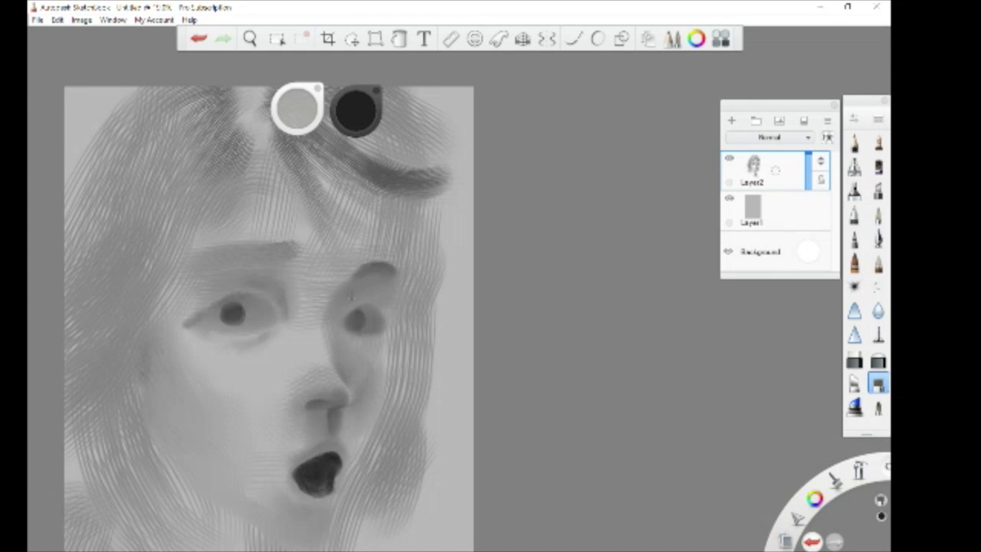
Step: Define the shadow beside the nose bridge, the left eyebrow and the left wing of the nose
{"action": "left_click_drag", "start_coordinate": [332, 298], "coordinate": [328, 338]}
{"action": "left_click_drag", "start_coordinate": [277, 253], "coordinate": [184, 273]}
{"action": "left_click_drag", "start_coordinate": [285, 247], "coordinate": [183, 268]}
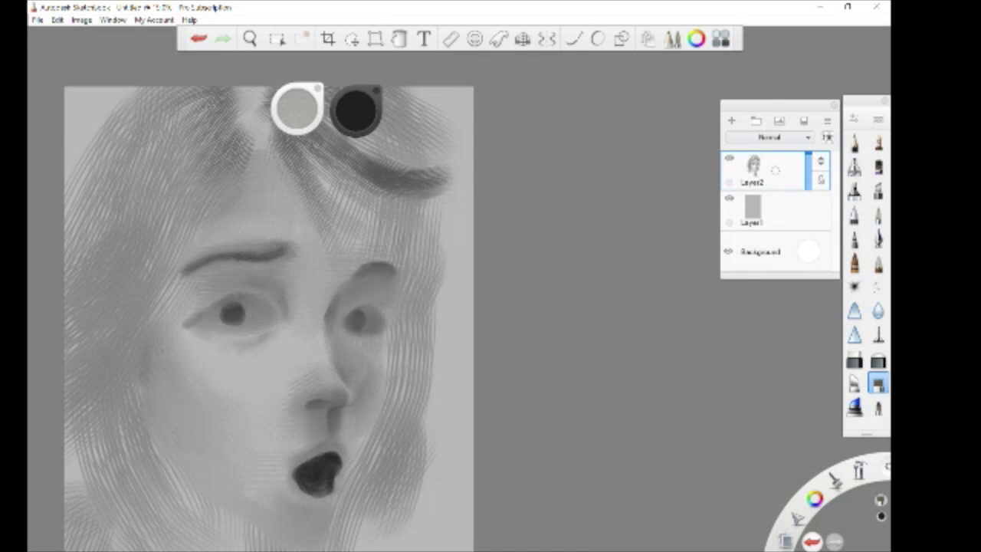
{"action": "mouse_move", "coordinate": [292, 402]}
{"action": "left_mouse_down"}
{"action": "mouse_move", "coordinate": [287, 409]}
{"action": "mouse_move", "coordinate": [288, 394]}
{"action": "mouse_move", "coordinate": [297, 414]}
{"action": "mouse_move", "coordinate": [285, 394]}
{"action": "left_mouse_up"}
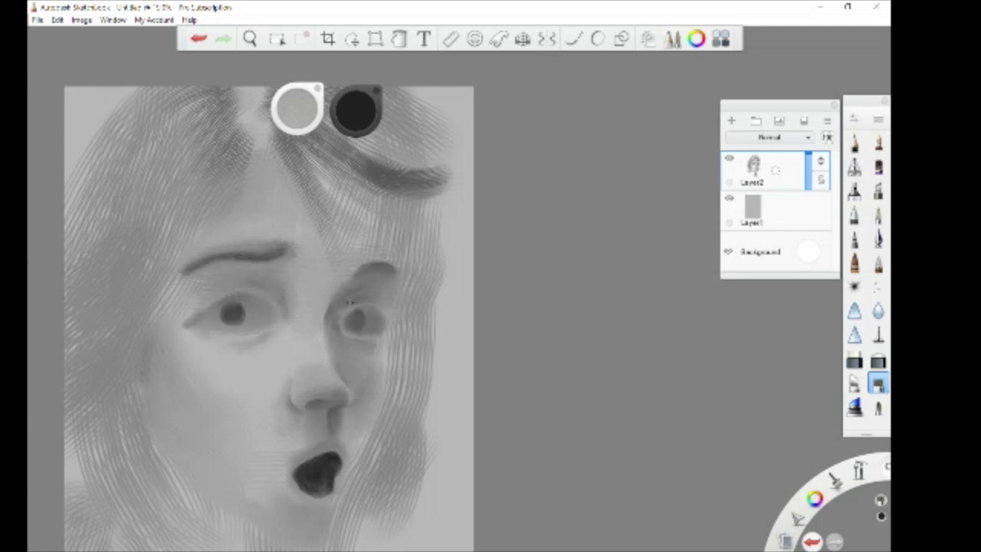
Step: Darken the face's right edge beside the eye and paint dark hair strands sweeping across the right forehead
{"action": "left_click_drag", "start_coordinate": [393, 274], "coordinate": [389, 324]}
{"action": "mouse_move", "coordinate": [406, 251]}
{"action": "left_mouse_down"}
{"action": "mouse_move", "coordinate": [395, 288]}
{"action": "mouse_move", "coordinate": [396, 238]}
{"action": "mouse_move", "coordinate": [364, 244]}
{"action": "mouse_move", "coordinate": [389, 249]}
{"action": "mouse_move", "coordinate": [369, 247]}
{"action": "mouse_move", "coordinate": [384, 251]}
{"action": "mouse_move", "coordinate": [323, 204]}
{"action": "left_mouse_up"}
{"action": "mouse_move", "coordinate": [391, 239]}
{"action": "left_mouse_down"}
{"action": "mouse_move", "coordinate": [353, 224]}
{"action": "mouse_move", "coordinate": [433, 250]}
{"action": "left_mouse_up"}
{"action": "left_click_drag", "start_coordinate": [345, 209], "coordinate": [391, 233]}
{"action": "left_click_drag", "start_coordinate": [382, 220], "coordinate": [437, 239]}
Step: Paint a near-black band of hair along the right side of the face from the eyebrow down to the chin
{"action": "mouse_move", "coordinate": [406, 273]}
{"action": "left_mouse_down"}
{"action": "mouse_move", "coordinate": [407, 336]}
{"action": "mouse_move", "coordinate": [401, 298]}
{"action": "mouse_move", "coordinate": [400, 323]}
{"action": "mouse_move", "coordinate": [391, 322]}
{"action": "mouse_move", "coordinate": [393, 376]}
{"action": "left_mouse_up"}
{"action": "mouse_move", "coordinate": [407, 325]}
{"action": "left_mouse_down"}
{"action": "mouse_move", "coordinate": [390, 397]}
{"action": "mouse_move", "coordinate": [397, 379]}
{"action": "left_mouse_up"}
{"action": "mouse_move", "coordinate": [405, 345]}
{"action": "left_mouse_down"}
{"action": "mouse_move", "coordinate": [399, 394]}
{"action": "mouse_move", "coordinate": [376, 434]}
{"action": "left_mouse_up"}
{"action": "left_click_drag", "start_coordinate": [397, 390], "coordinate": [373, 448]}
{"action": "left_click_drag", "start_coordinate": [405, 368], "coordinate": [391, 426]}
{"action": "left_click_drag", "start_coordinate": [401, 388], "coordinate": [338, 532]}
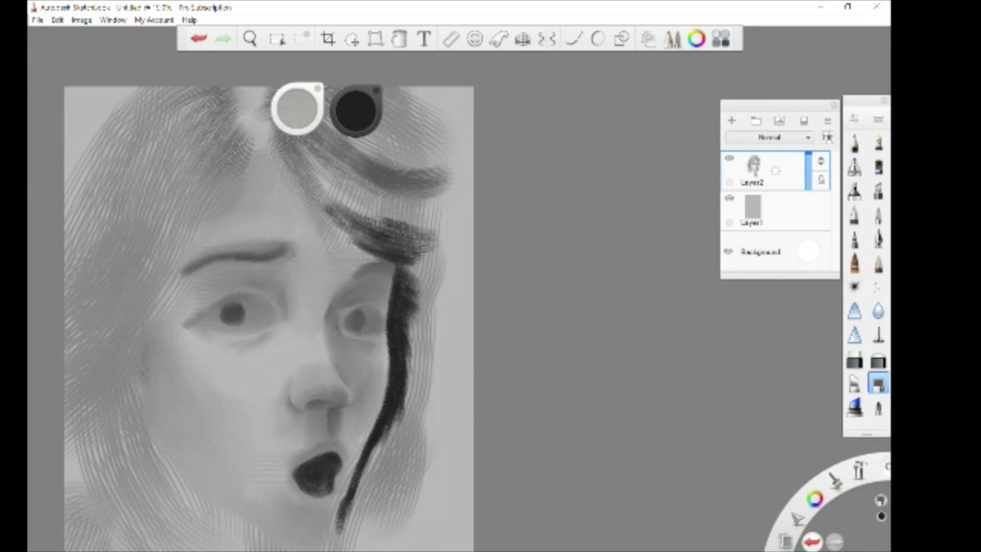
{"action": "scroll", "coordinate": [448, 109], "scroll_direction": "down", "scroll_amount": 1}
{"action": "left_click_drag", "start_coordinate": [390, 387], "coordinate": [351, 489]}
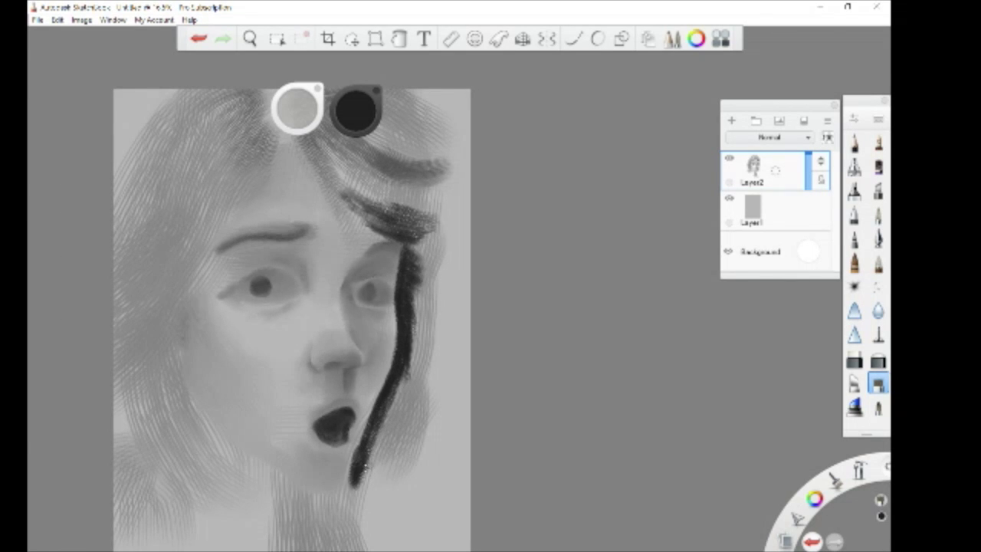
Step: Fill the shadow under the chin and across the neck with near-black, and add dark strands to the hair on the right
{"action": "mouse_move", "coordinate": [353, 482]}
{"action": "left_mouse_down"}
{"action": "mouse_move", "coordinate": [318, 502]}
{"action": "mouse_move", "coordinate": [295, 489]}
{"action": "mouse_move", "coordinate": [280, 550]}
{"action": "left_mouse_up"}
{"action": "left_click_drag", "start_coordinate": [299, 506], "coordinate": [284, 549]}
{"action": "mouse_move", "coordinate": [308, 495]}
{"action": "left_mouse_down"}
{"action": "mouse_move", "coordinate": [296, 547]}
{"action": "mouse_move", "coordinate": [305, 507]}
{"action": "mouse_move", "coordinate": [312, 532]}
{"action": "left_mouse_up"}
{"action": "left_click_drag", "start_coordinate": [341, 499], "coordinate": [316, 548]}
{"action": "left_click_drag", "start_coordinate": [360, 481], "coordinate": [336, 529]}
{"action": "left_click_drag", "start_coordinate": [316, 524], "coordinate": [306, 544]}
{"action": "left_click_drag", "start_coordinate": [363, 481], "coordinate": [356, 508]}
{"action": "left_click_drag", "start_coordinate": [368, 468], "coordinate": [337, 543]}
{"action": "left_click_drag", "start_coordinate": [378, 443], "coordinate": [368, 476]}
{"action": "left_click_drag", "start_coordinate": [414, 368], "coordinate": [401, 430]}
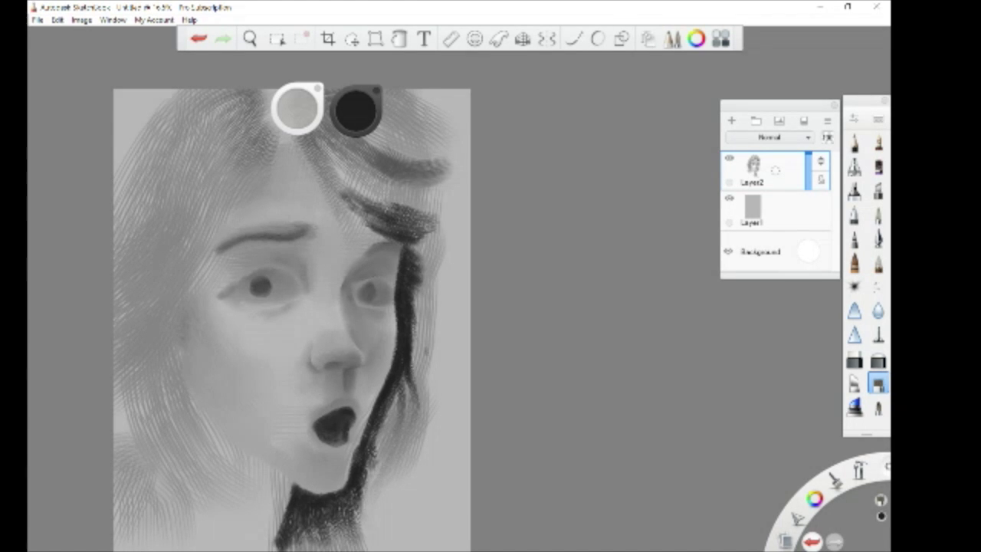
Step: Define the left jawline with layered near-black strokes along its edge
{"action": "left_click_drag", "start_coordinate": [227, 440], "coordinate": [246, 459]}
{"action": "mouse_move", "coordinate": [207, 427]}
{"action": "left_mouse_down"}
{"action": "mouse_move", "coordinate": [253, 460]}
{"action": "mouse_move", "coordinate": [239, 457]}
{"action": "left_mouse_up"}
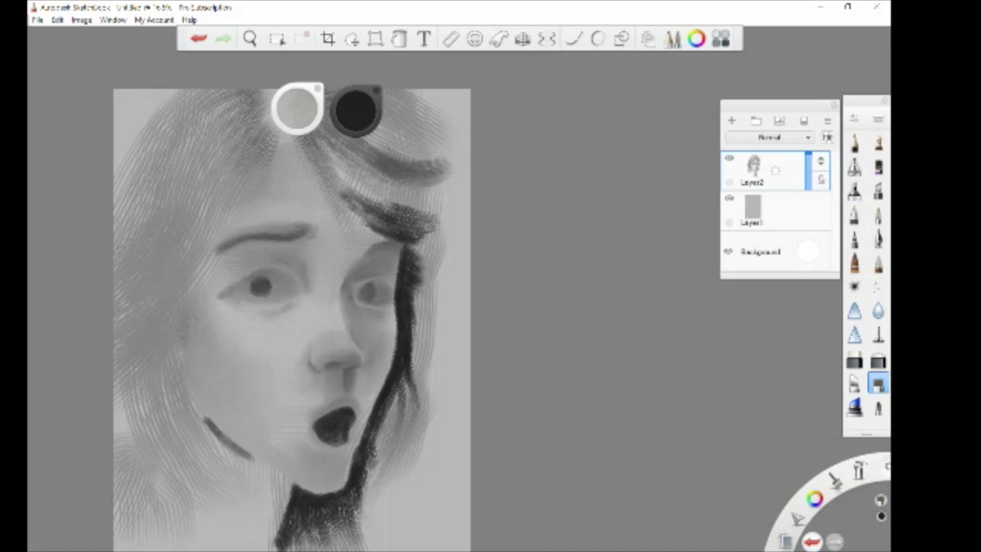
{"action": "left_click_drag", "start_coordinate": [209, 424], "coordinate": [246, 457]}
{"action": "left_click_drag", "start_coordinate": [198, 411], "coordinate": [239, 460]}
{"action": "mouse_move", "coordinate": [190, 411]}
{"action": "left_mouse_down"}
{"action": "mouse_move", "coordinate": [244, 463]}
{"action": "mouse_move", "coordinate": [207, 432]}
{"action": "mouse_move", "coordinate": [240, 474]}
{"action": "left_mouse_up"}
{"action": "left_click_drag", "start_coordinate": [219, 435], "coordinate": [231, 447]}
Step: Paint long near-black hair strands running down from the left cheek beside the neck
{"action": "mouse_move", "coordinate": [184, 357]}
{"action": "left_mouse_down"}
{"action": "mouse_move", "coordinate": [178, 406]}
{"action": "mouse_move", "coordinate": [178, 368]}
{"action": "mouse_move", "coordinate": [164, 417]}
{"action": "mouse_move", "coordinate": [171, 392]}
{"action": "mouse_move", "coordinate": [218, 481]}
{"action": "left_mouse_up"}
{"action": "left_click_drag", "start_coordinate": [168, 418], "coordinate": [222, 541]}
{"action": "left_click_drag", "start_coordinate": [198, 445], "coordinate": [220, 536]}
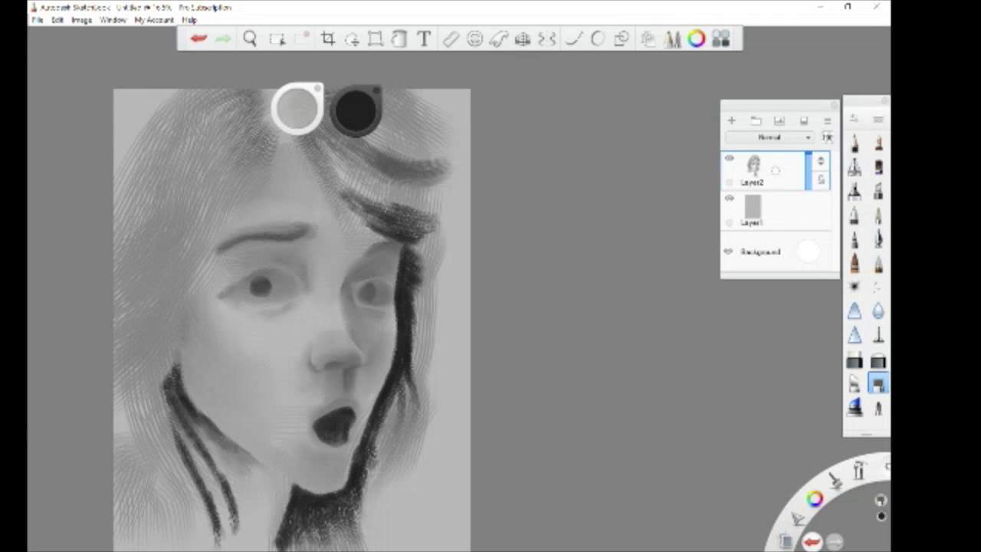
{"action": "mouse_move", "coordinate": [197, 414]}
{"action": "left_mouse_down"}
{"action": "mouse_move", "coordinate": [249, 506]}
{"action": "mouse_move", "coordinate": [251, 546]}
{"action": "left_mouse_up"}
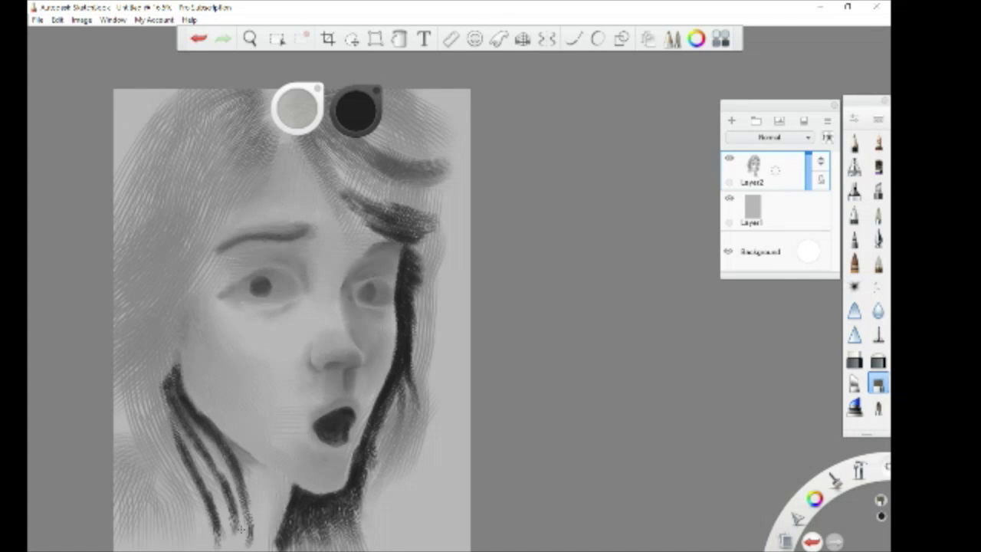
{"action": "left_click_drag", "start_coordinate": [230, 494], "coordinate": [250, 551]}
{"action": "mouse_move", "coordinate": [217, 476]}
{"action": "left_mouse_down"}
{"action": "mouse_move", "coordinate": [242, 548]}
{"action": "mouse_move", "coordinate": [227, 550]}
{"action": "left_mouse_up"}
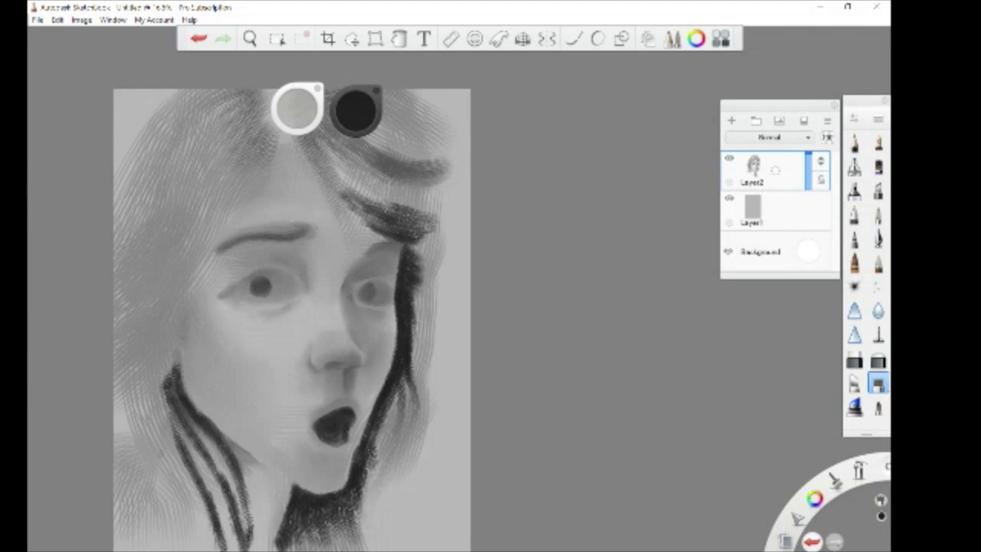
Step: Set the color to black and the brush to a finer size, and paint the pupils and iris rims of both eyes
{"action": "scroll", "coordinate": [294, 322], "scroll_direction": "down", "scroll_amount": 1}
{"action": "left_click", "coordinate": [355, 110]}
{"action": "key", "text": "ctrl+b"}
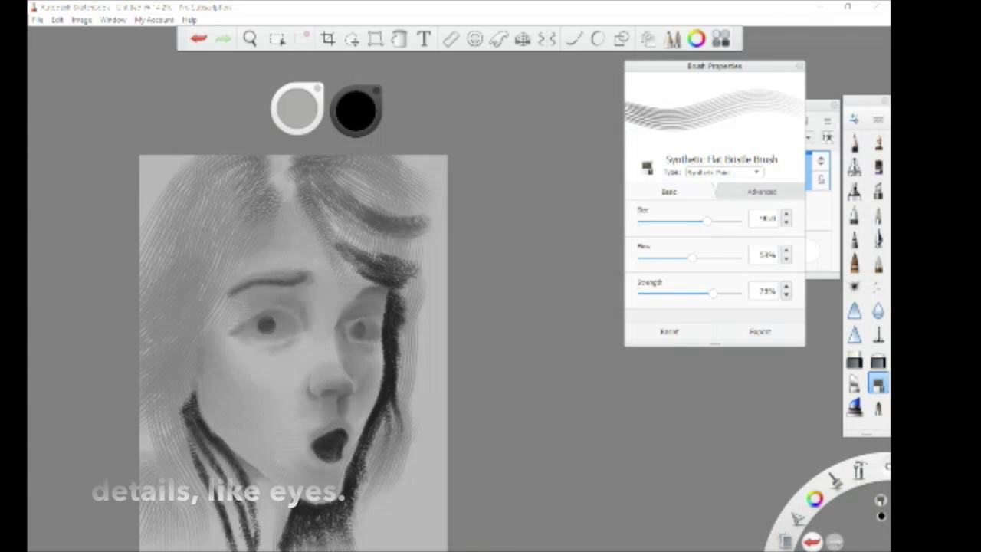
{"action": "key", "text": "ctrl+b"}
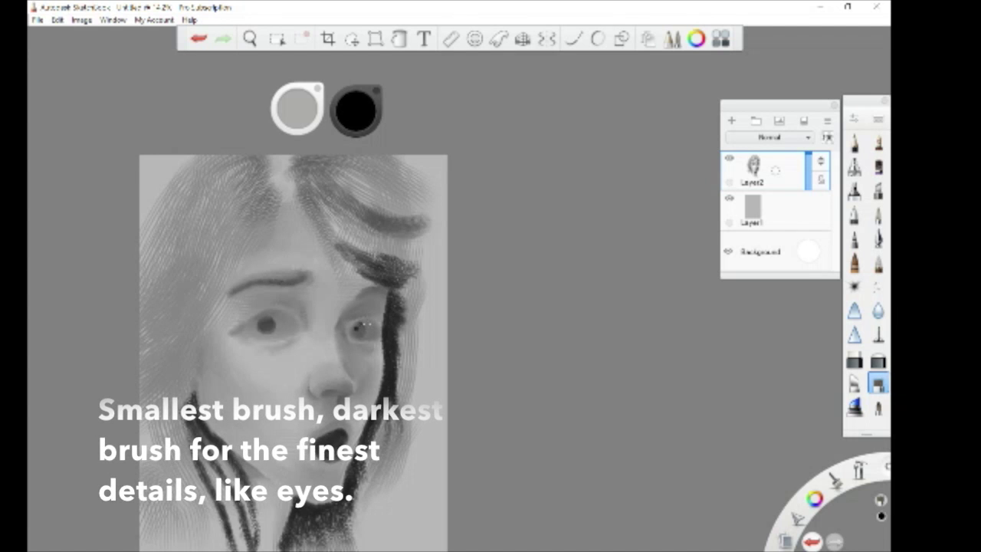
{"action": "left_click_drag", "start_coordinate": [364, 325], "coordinate": [358, 329]}
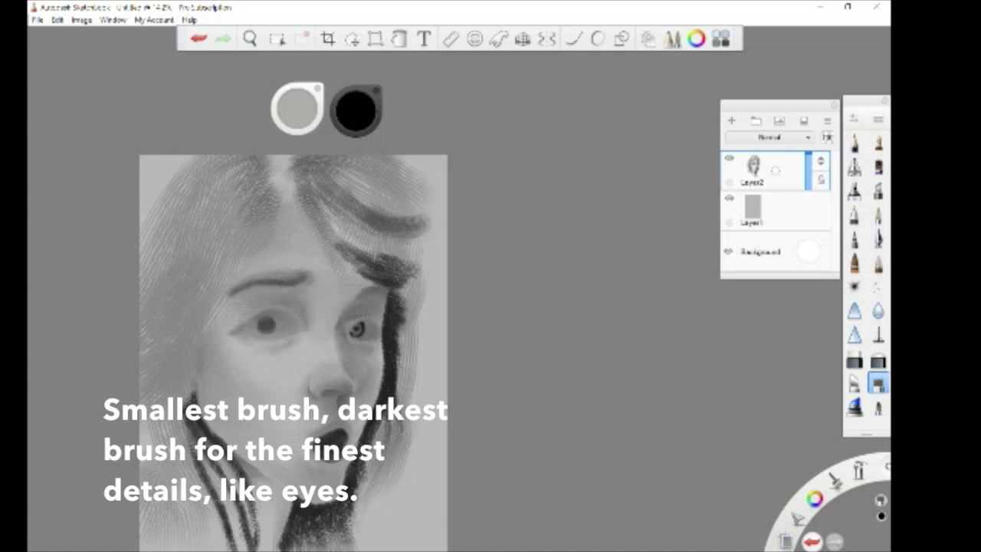
{"action": "left_click_drag", "start_coordinate": [263, 323], "coordinate": [268, 329]}
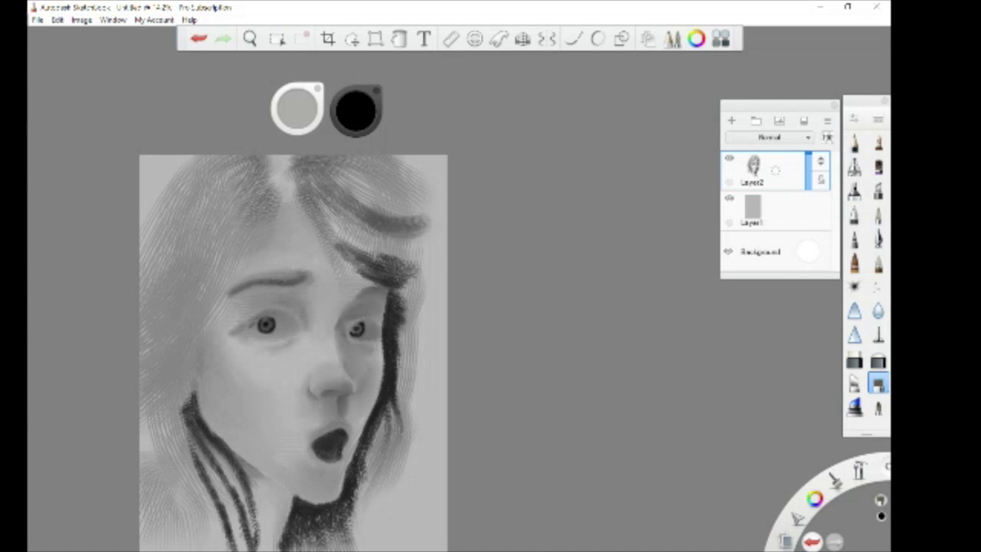
Step: Outline the left eye's lids, inner corner and eyelid crease with fine black strokes
{"action": "mouse_move", "coordinate": [249, 326]}
{"action": "left_mouse_down"}
{"action": "mouse_move", "coordinate": [289, 309]}
{"action": "mouse_move", "coordinate": [251, 331]}
{"action": "mouse_move", "coordinate": [279, 339]}
{"action": "left_mouse_up"}
{"action": "left_click_drag", "start_coordinate": [305, 334], "coordinate": [290, 321]}
{"action": "left_click_drag", "start_coordinate": [273, 305], "coordinate": [262, 307]}
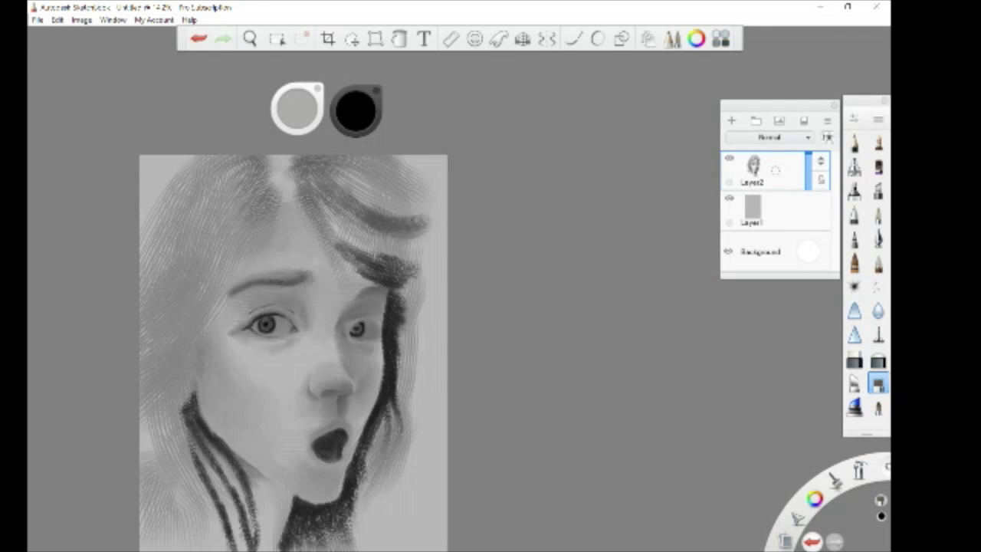
{"action": "left_click_drag", "start_coordinate": [251, 319], "coordinate": [279, 310]}
{"action": "left_click_drag", "start_coordinate": [292, 314], "coordinate": [281, 307]}
Step: Outline the right eye's lids and sharpen both eyebrows with fine black strokes
{"action": "mouse_move", "coordinate": [353, 335]}
{"action": "left_mouse_down"}
{"action": "mouse_move", "coordinate": [366, 320]}
{"action": "mouse_move", "coordinate": [378, 329]}
{"action": "mouse_move", "coordinate": [361, 346]}
{"action": "mouse_move", "coordinate": [381, 342]}
{"action": "left_mouse_up"}
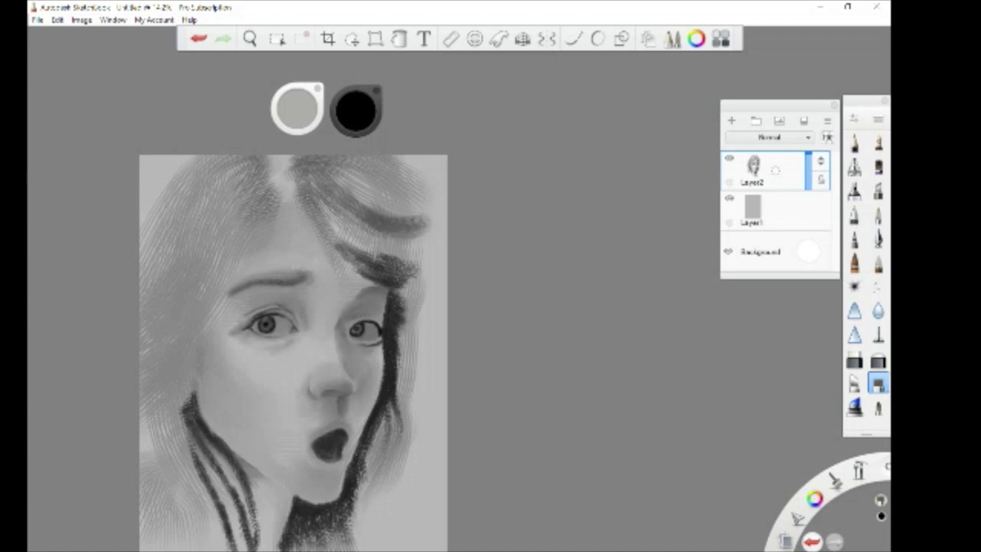
{"action": "mouse_move", "coordinate": [357, 322]}
{"action": "left_mouse_down"}
{"action": "mouse_move", "coordinate": [380, 315]}
{"action": "mouse_move", "coordinate": [387, 290]}
{"action": "left_mouse_up"}
{"action": "left_click_drag", "start_coordinate": [231, 292], "coordinate": [301, 281]}
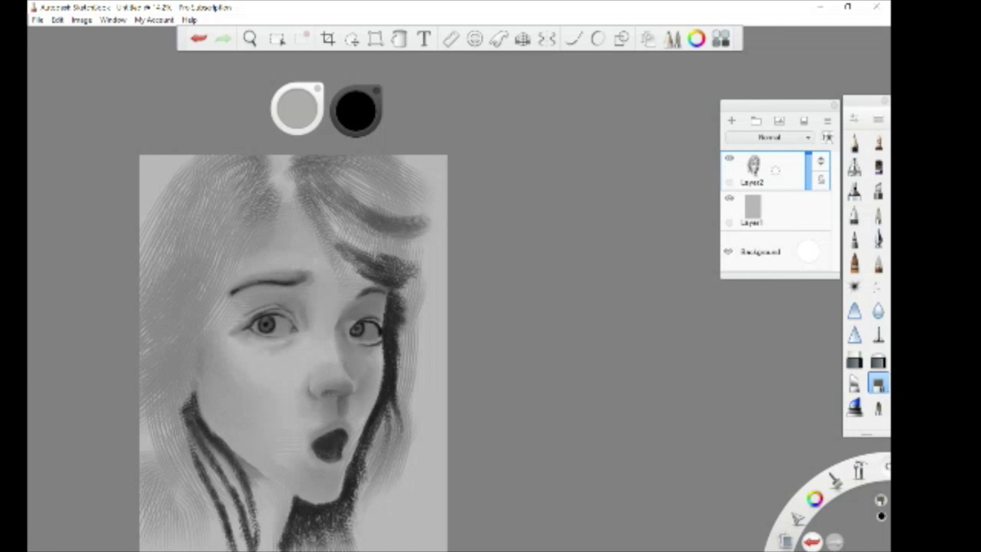
Step: Darken the nostril and define the mouth's corner, upper lip edge and lower lip shadow with fine black strokes
{"action": "left_click_drag", "start_coordinate": [327, 390], "coordinate": [335, 396]}
{"action": "scroll", "coordinate": [253, 292], "scroll_direction": "up", "scroll_amount": 3}
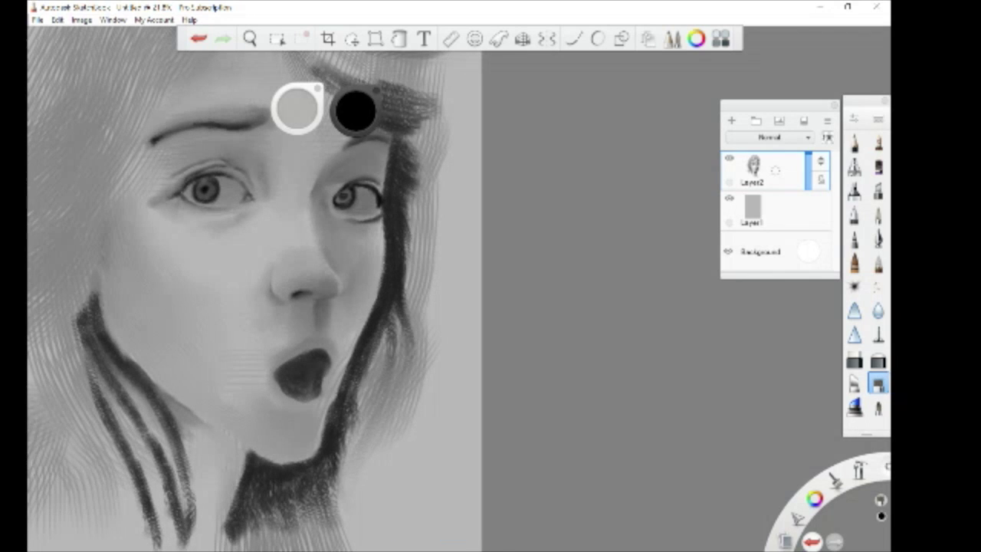
{"action": "left_click_drag", "start_coordinate": [273, 372], "coordinate": [286, 361]}
{"action": "left_click_drag", "start_coordinate": [323, 347], "coordinate": [328, 354]}
{"action": "mouse_move", "coordinate": [323, 345]}
{"action": "left_mouse_down"}
{"action": "mouse_move", "coordinate": [331, 358]}
{"action": "mouse_move", "coordinate": [311, 354]}
{"action": "left_mouse_up"}
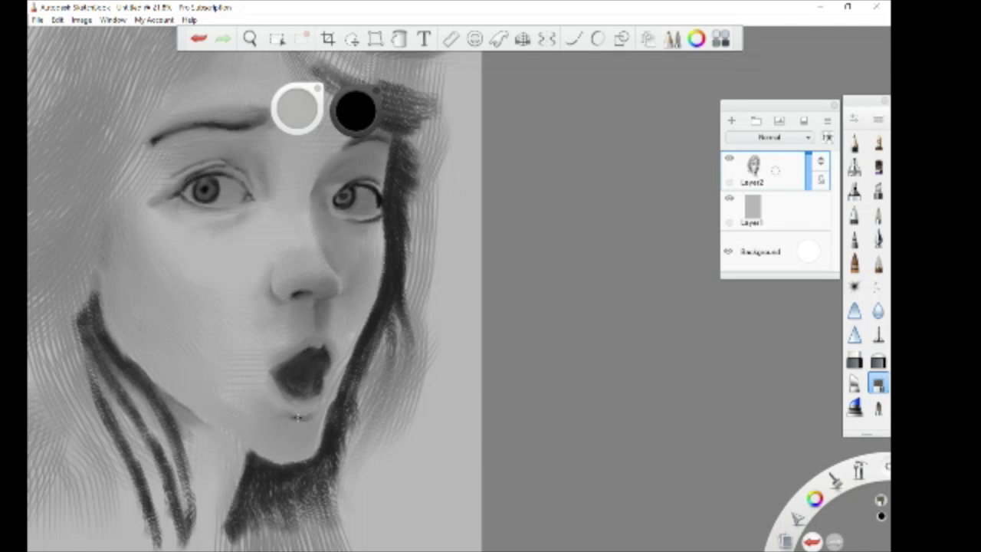
{"action": "left_click_drag", "start_coordinate": [297, 418], "coordinate": [310, 422]}
{"action": "key", "text": "ctrl+z"}
Step: Erase light teeth and tongue shapes inside the dark mouth, and refine them with fine black strokes
{"action": "key", "text": "e"}
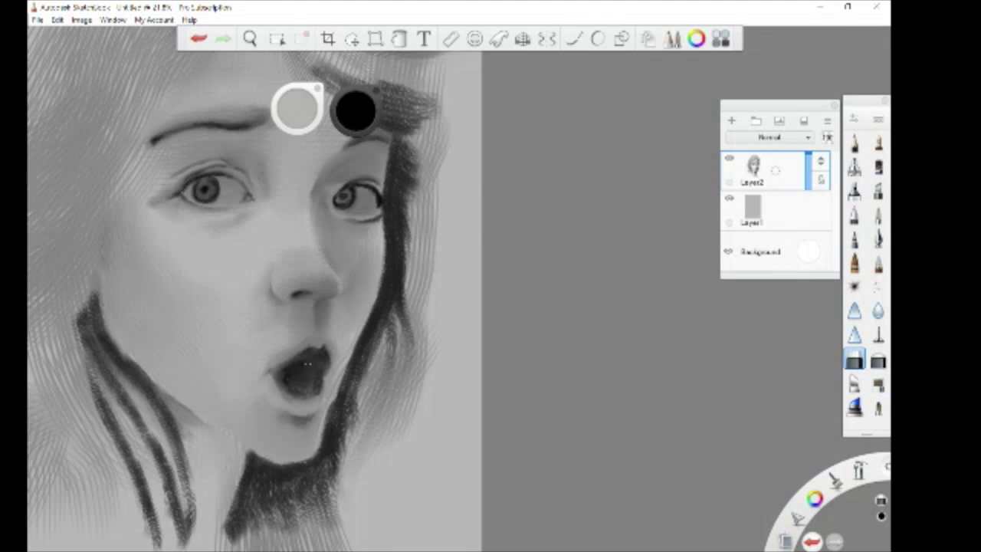
{"action": "mouse_move", "coordinate": [303, 358]}
{"action": "left_mouse_down"}
{"action": "mouse_move", "coordinate": [328, 356]}
{"action": "mouse_move", "coordinate": [302, 355]}
{"action": "mouse_move", "coordinate": [323, 355]}
{"action": "mouse_move", "coordinate": [318, 384]}
{"action": "mouse_move", "coordinate": [306, 393]}
{"action": "mouse_move", "coordinate": [283, 386]}
{"action": "mouse_move", "coordinate": [304, 359]}
{"action": "mouse_move", "coordinate": [320, 356]}
{"action": "mouse_move", "coordinate": [317, 388]}
{"action": "mouse_move", "coordinate": [289, 390]}
{"action": "left_mouse_up"}
{"action": "left_click", "coordinate": [879, 384]}
{"action": "mouse_move", "coordinate": [292, 376]}
{"action": "left_mouse_down"}
{"action": "mouse_move", "coordinate": [289, 385]}
{"action": "mouse_move", "coordinate": [325, 367]}
{"action": "left_mouse_up"}
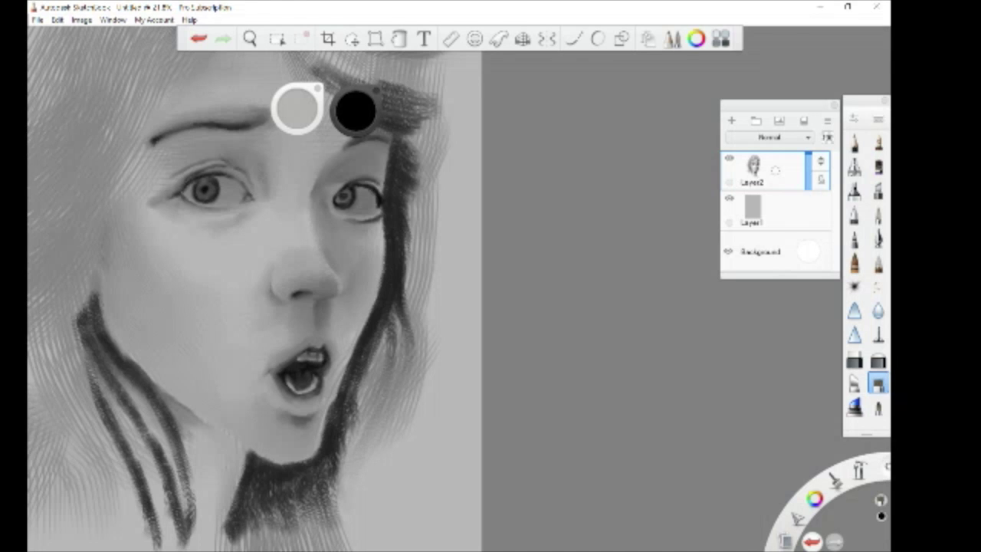
{"action": "left_click", "coordinate": [854, 361]}
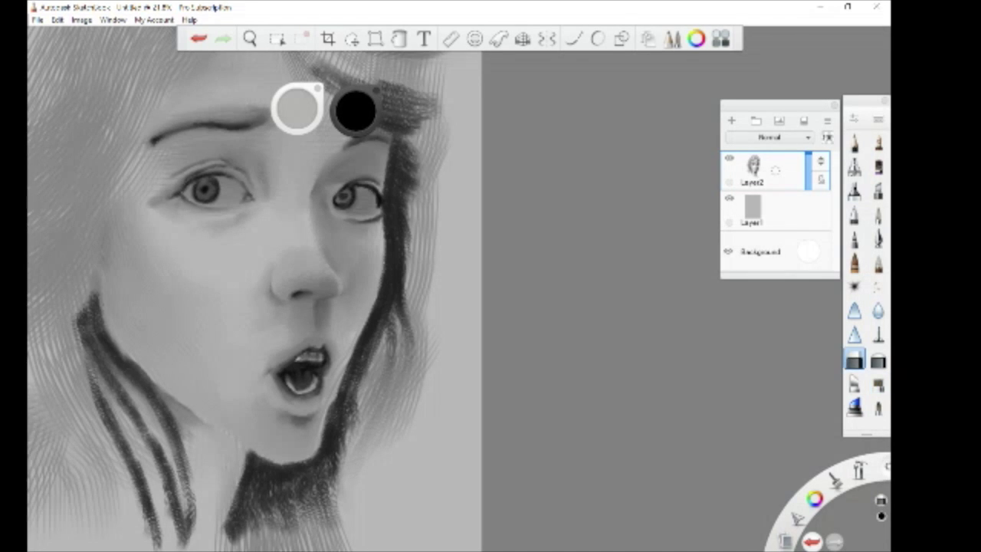
{"action": "left_click", "coordinate": [878, 385]}
{"action": "mouse_move", "coordinate": [301, 358]}
{"action": "left_mouse_down"}
{"action": "mouse_move", "coordinate": [301, 391]}
{"action": "mouse_move", "coordinate": [311, 391]}
{"action": "mouse_move", "coordinate": [304, 388]}
{"action": "left_mouse_up"}
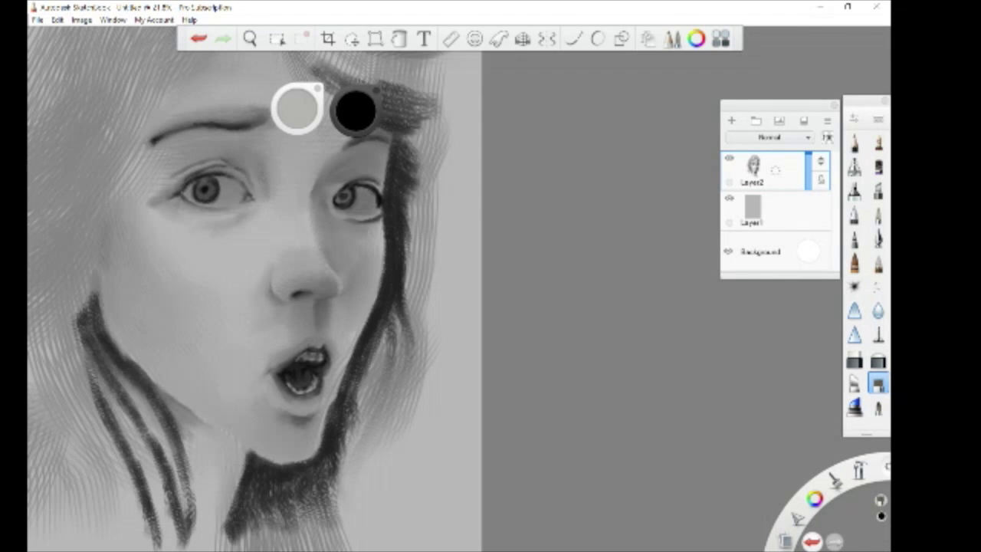
Step: Sharpen the left eye's inner corner and darken the irises and pupils of both eyes
{"action": "scroll", "coordinate": [217, 259], "scroll_direction": "up", "scroll_amount": 4}
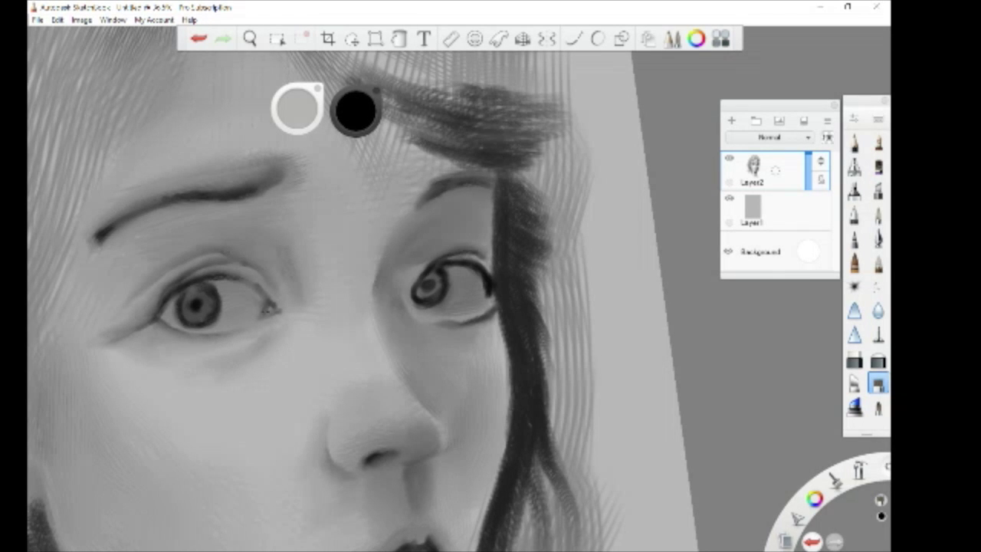
{"action": "left_click_drag", "start_coordinate": [268, 305], "coordinate": [253, 287]}
{"action": "left_click_drag", "start_coordinate": [263, 293], "coordinate": [276, 307]}
{"action": "scroll", "coordinate": [529, 243], "scroll_direction": "up", "scroll_amount": 3}
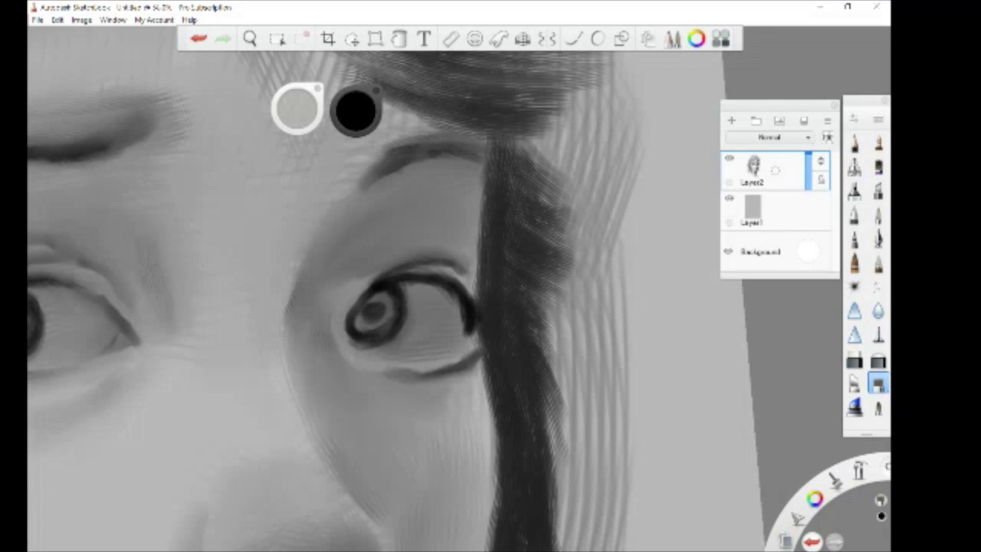
{"action": "mouse_move", "coordinate": [390, 296]}
{"action": "left_mouse_down"}
{"action": "mouse_move", "coordinate": [393, 308]}
{"action": "mouse_move", "coordinate": [359, 327]}
{"action": "left_mouse_up"}
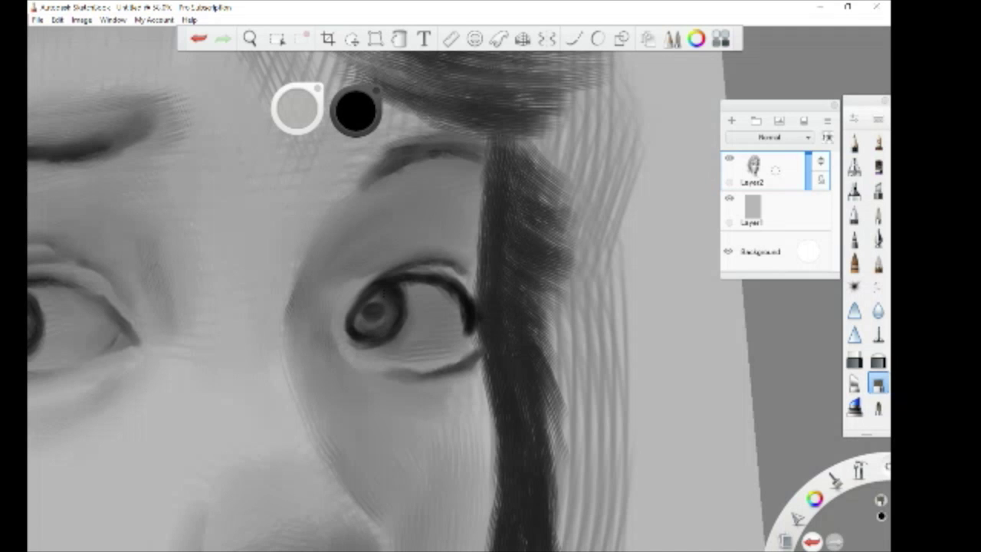
{"action": "scroll", "coordinate": [385, 295], "scroll_direction": "down", "scroll_amount": 3}
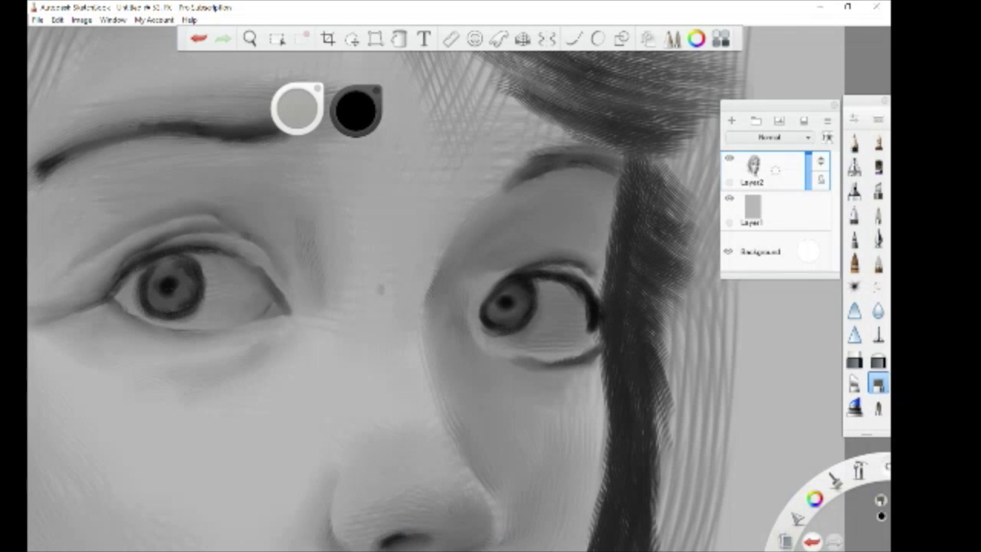
{"action": "mouse_move", "coordinate": [181, 259]}
{"action": "left_mouse_down"}
{"action": "mouse_move", "coordinate": [153, 269]}
{"action": "mouse_move", "coordinate": [135, 291]}
{"action": "mouse_move", "coordinate": [136, 310]}
{"action": "mouse_move", "coordinate": [173, 307]}
{"action": "mouse_move", "coordinate": [160, 290]}
{"action": "mouse_move", "coordinate": [204, 289]}
{"action": "mouse_move", "coordinate": [179, 313]}
{"action": "left_mouse_up"}
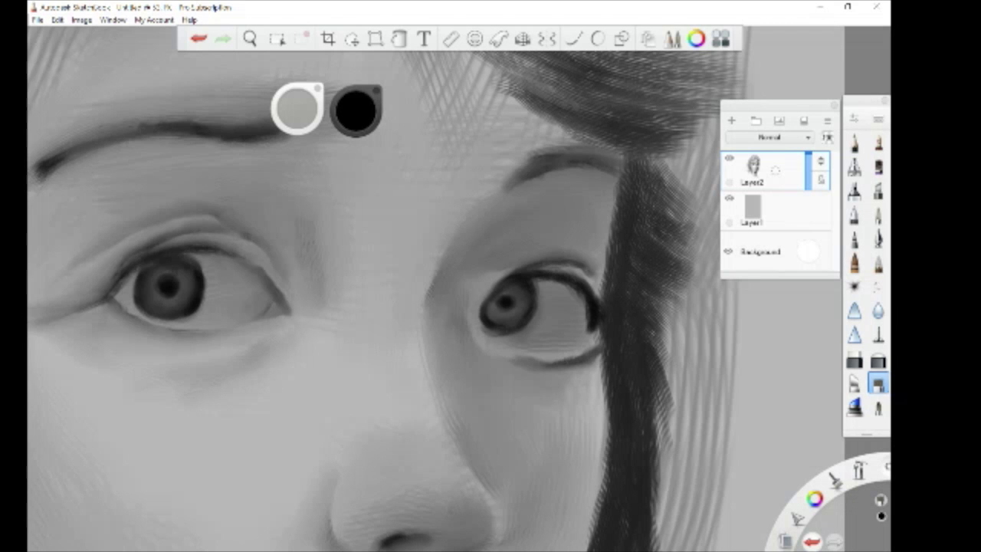
Step: Shade the right eye's outer corner and lower lid with short fine black strokes
{"action": "left_click_drag", "start_coordinate": [597, 347], "coordinate": [570, 371]}
{"action": "mouse_move", "coordinate": [601, 322]}
{"action": "left_mouse_down"}
{"action": "mouse_move", "coordinate": [590, 355]}
{"action": "mouse_move", "coordinate": [595, 340]}
{"action": "left_mouse_up"}
{"action": "mouse_move", "coordinate": [587, 293]}
{"action": "left_mouse_down"}
{"action": "mouse_move", "coordinate": [580, 316]}
{"action": "mouse_move", "coordinate": [582, 301]}
{"action": "mouse_move", "coordinate": [592, 337]}
{"action": "mouse_move", "coordinate": [584, 326]}
{"action": "left_mouse_up"}
{"action": "left_click_drag", "start_coordinate": [583, 271], "coordinate": [588, 280]}
Step: Mirror the canvas horizontally to check the face for balance
{"action": "scroll", "coordinate": [491, 307], "scroll_direction": "down", "scroll_amount": 3}
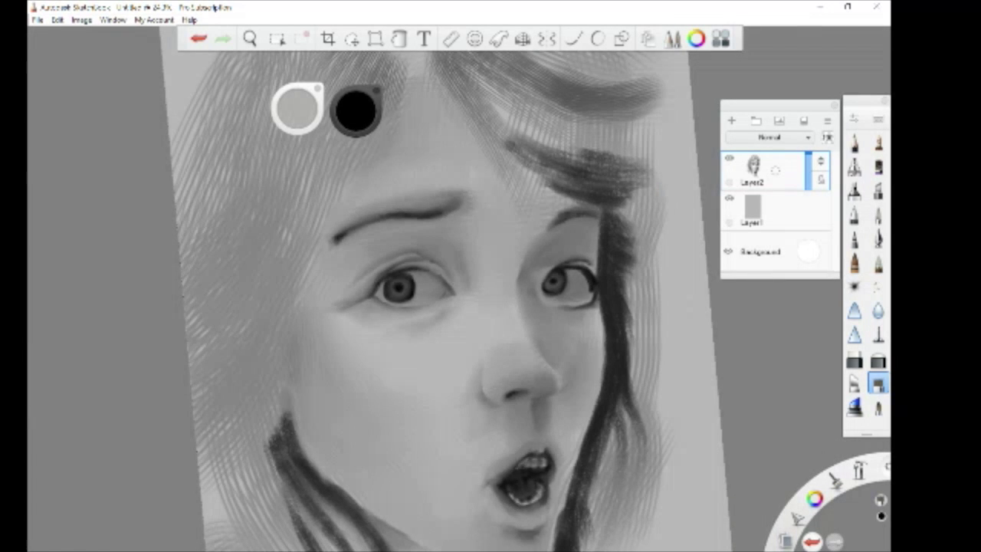
{"action": "scroll", "coordinate": [491, 306], "scroll_direction": "up", "scroll_amount": 2}
{"action": "scroll", "coordinate": [585, 274], "scroll_direction": "down", "scroll_amount": 4}
{"action": "left_click", "coordinate": [81, 19]}
{"action": "left_click", "coordinate": [70, 138]}
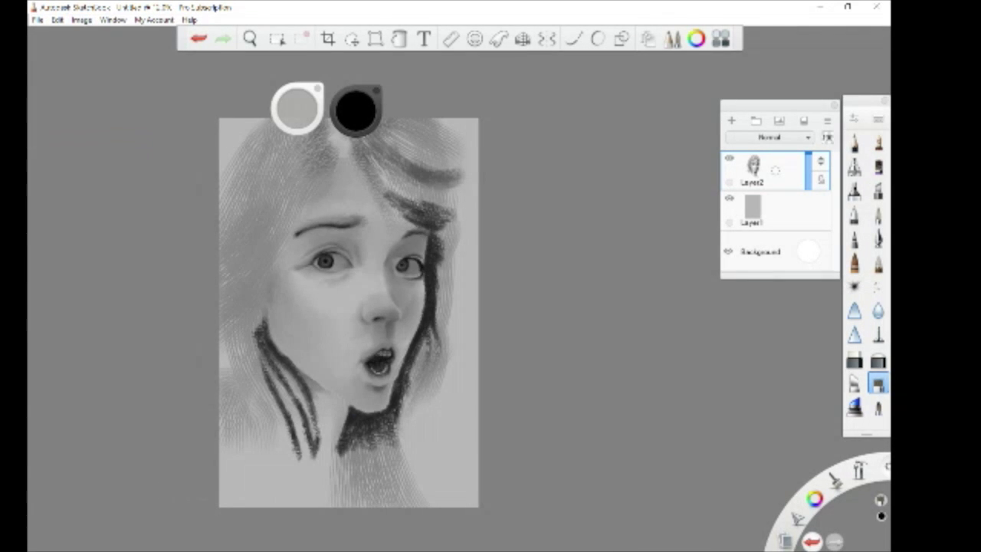
Step: Lasso the larger eye with its eyebrow, paste a copy on a new layer, and enlarge it slightly
{"action": "key", "text": "m"}
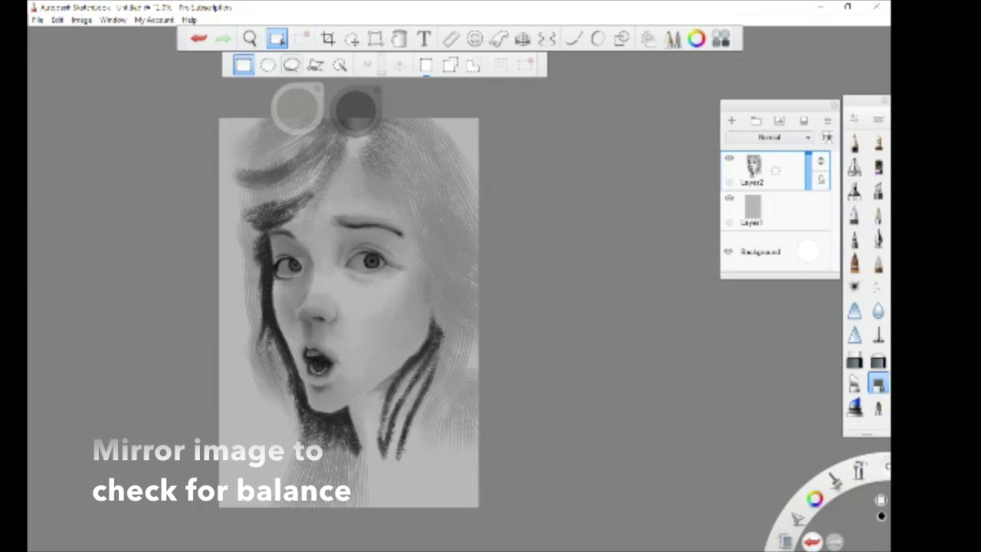
{"action": "mouse_move", "coordinate": [409, 250]}
{"action": "left_mouse_down"}
{"action": "mouse_move", "coordinate": [337, 223]}
{"action": "mouse_move", "coordinate": [411, 267]}
{"action": "left_mouse_up"}
{"action": "left_click", "coordinate": [57, 20]}
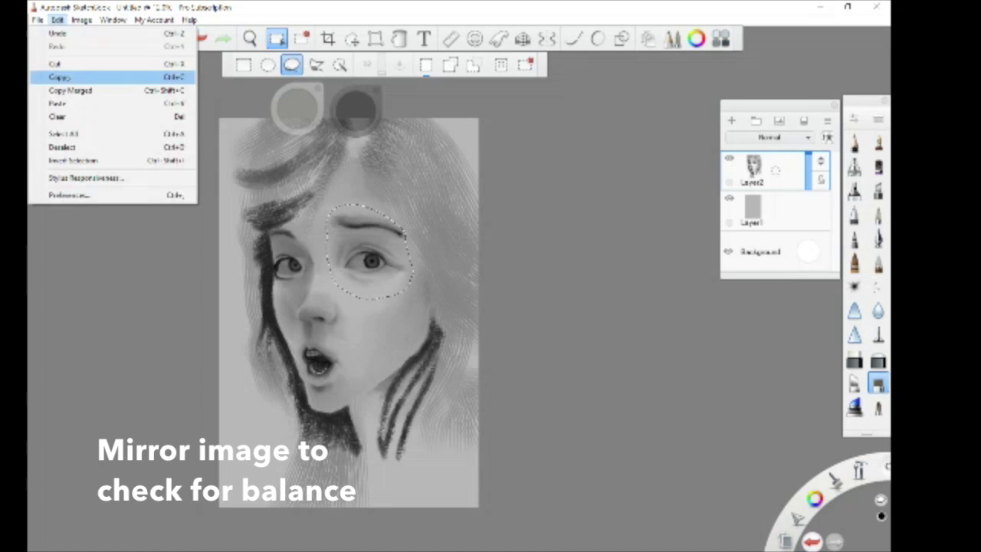
{"action": "left_click", "coordinate": [57, 100]}
{"action": "left_click_drag", "start_coordinate": [449, 387], "coordinate": [483, 405]}
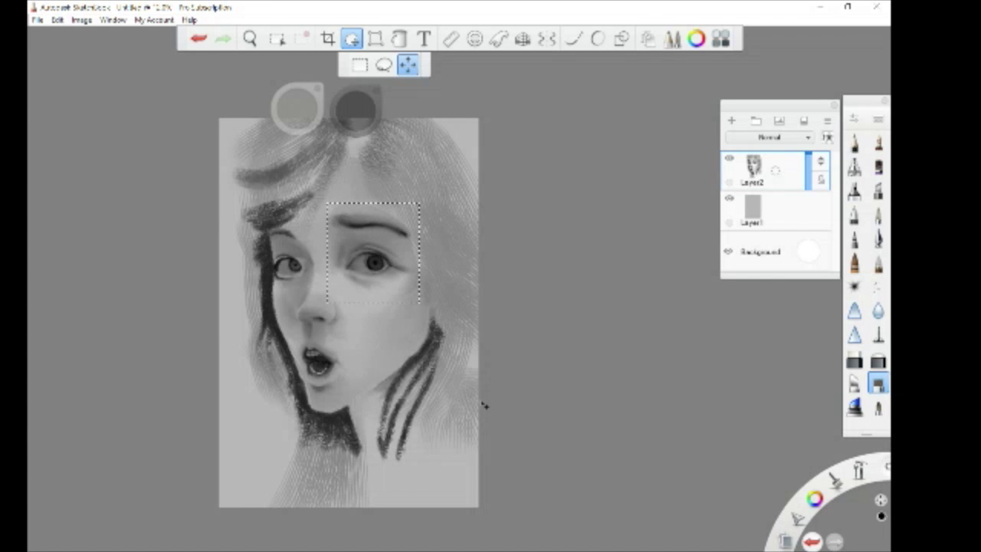
{"action": "key", "text": "Return"}
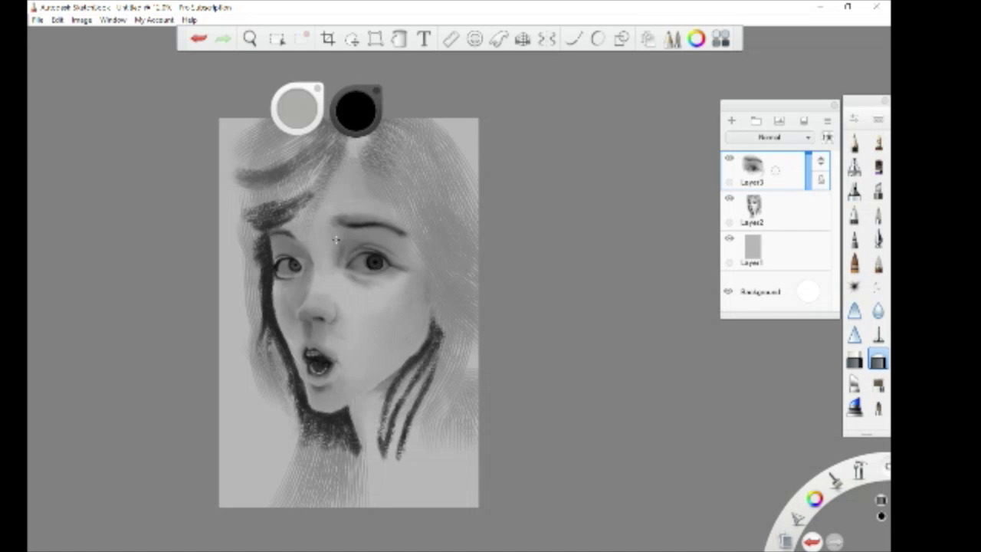
Step: Soften the edges around the pasted eye and eyebrow with the eraser, and merge the patch into Layer2
{"action": "key", "text": "alt+bracketleft"}
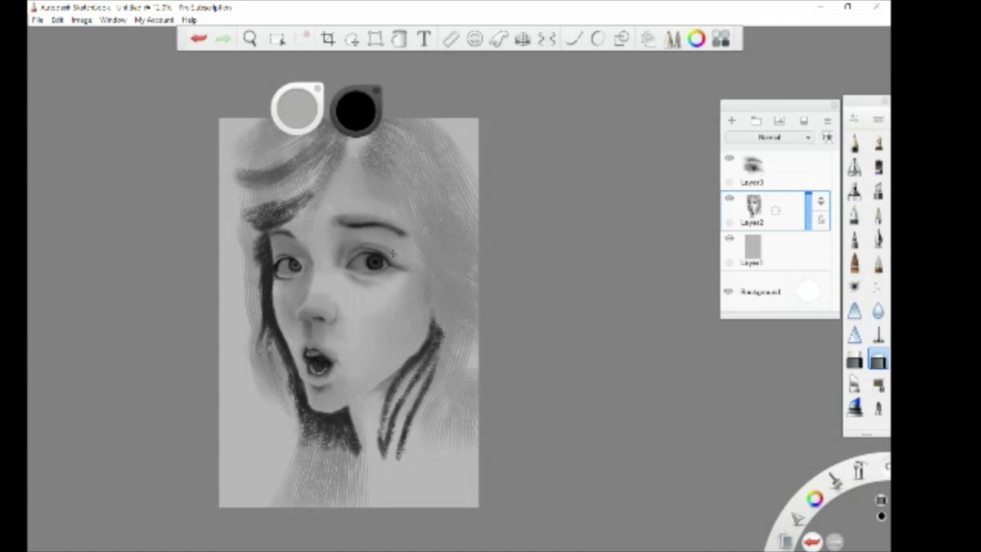
{"action": "left_click", "coordinate": [729, 158]}
{"action": "left_click", "coordinate": [729, 158]}
{"action": "key", "text": "alt+bracketright"}
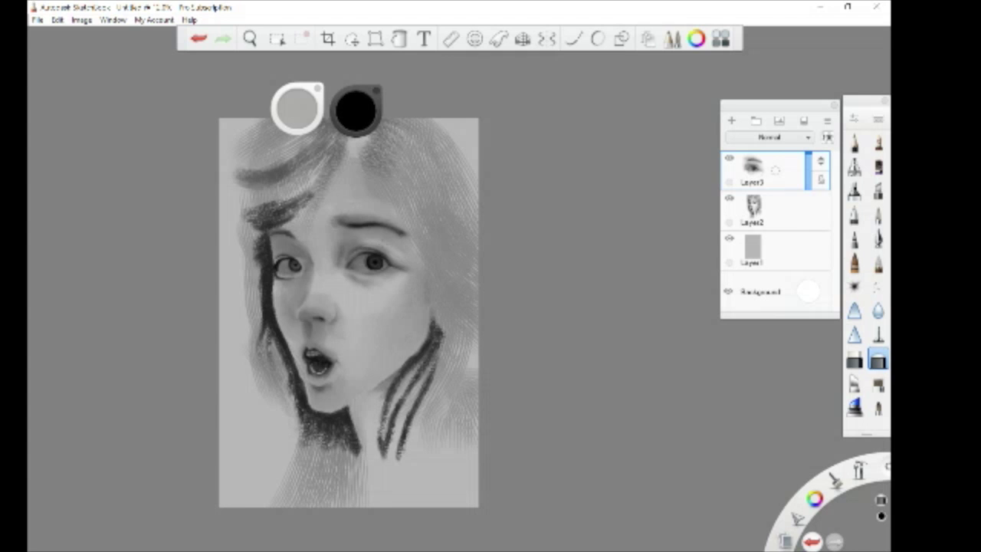
{"action": "key", "text": "ctrl+z"}
{"action": "left_click", "coordinate": [362, 230]}
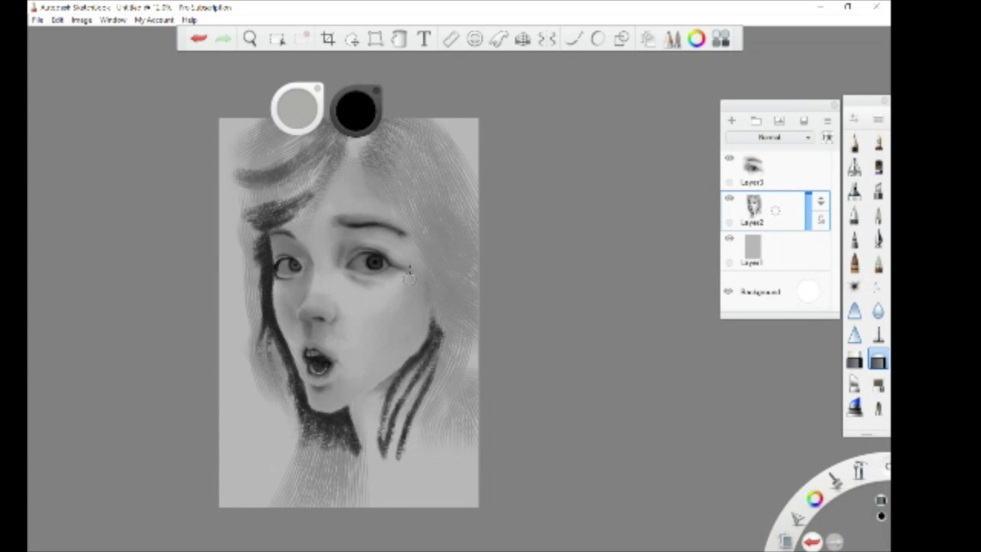
{"action": "scroll", "coordinate": [384, 261], "scroll_direction": "up", "scroll_amount": 5}
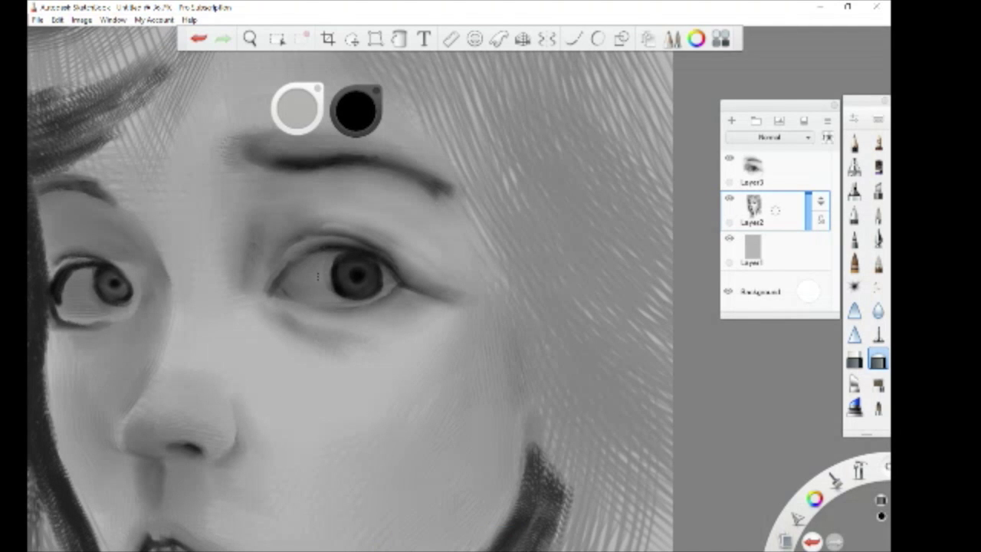
{"action": "scroll", "coordinate": [334, 285], "scroll_direction": "down", "scroll_amount": 5}
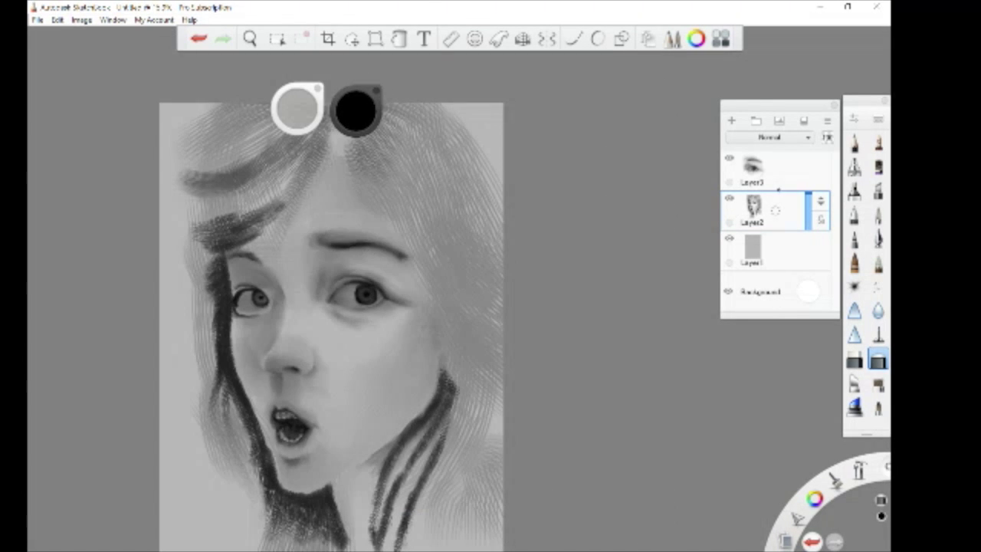
{"action": "key", "text": "ctrl+z"}
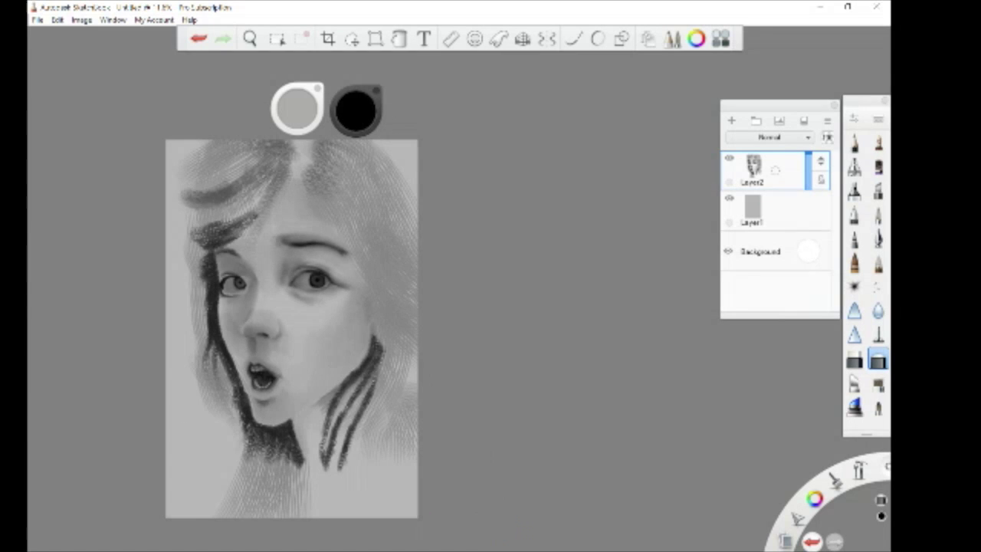
Step: Mirror the canvas back to its original orientation and stretch the portrait layer slightly wider
{"action": "key", "text": "ctrl+shift+m"}
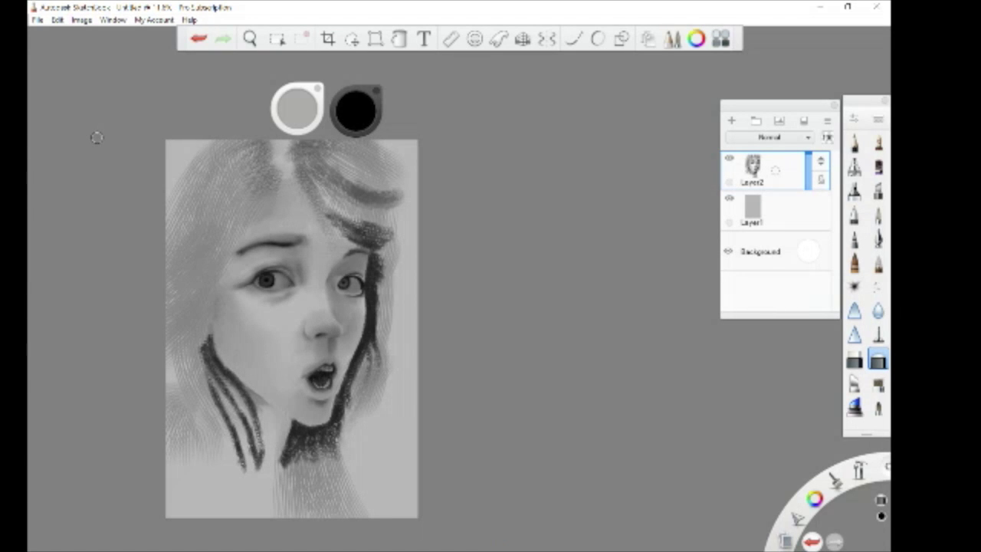
{"action": "left_click", "coordinate": [352, 38]}
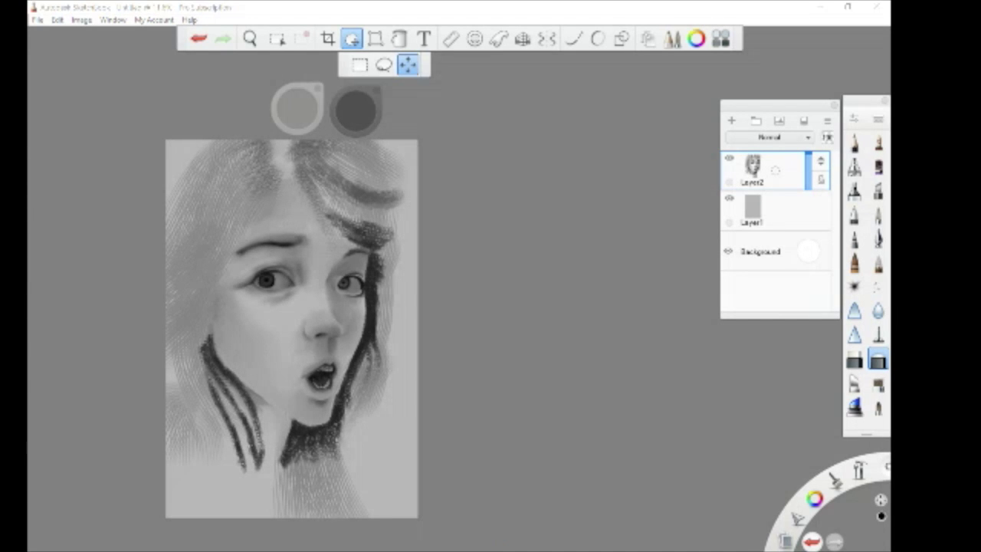
{"action": "left_click_drag", "start_coordinate": [491, 383], "coordinate": [490, 381]}
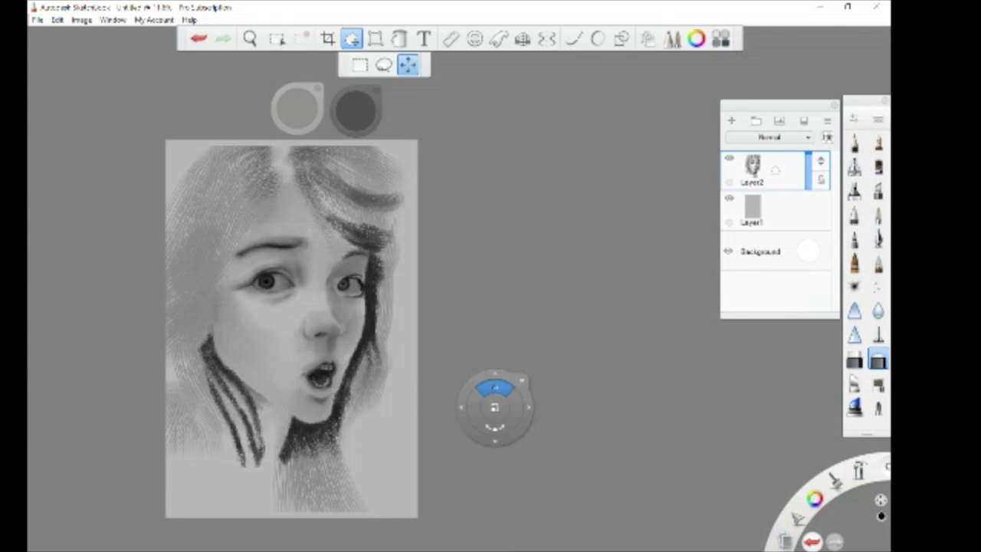
{"action": "left_click_drag", "start_coordinate": [297, 332], "coordinate": [290, 330]}
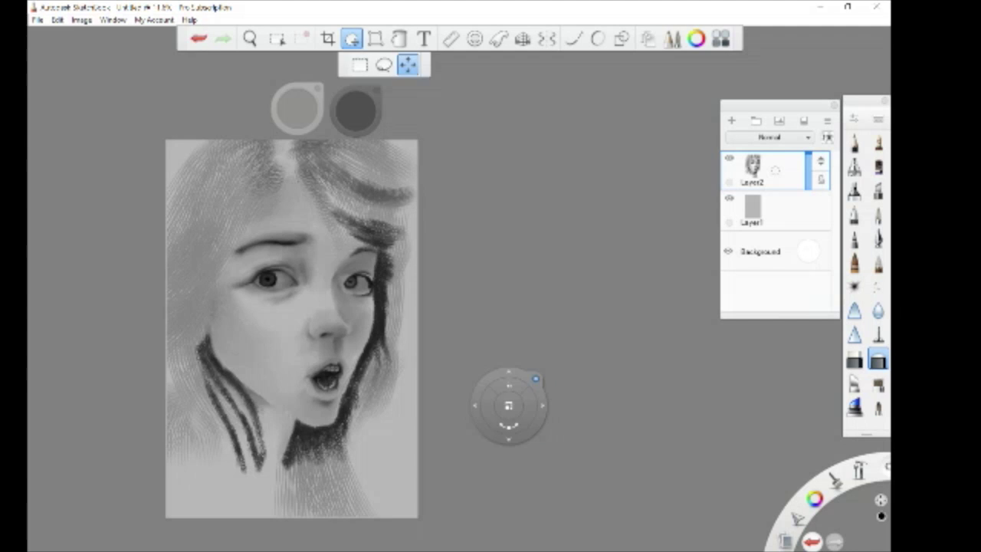
{"action": "key", "text": "Return"}
Step: Mirror the canvas again, and paste a slightly enlarged copy of the lassoed eye without its eyebrow on a new layer
{"action": "left_click", "coordinate": [82, 20]}
{"action": "left_click", "coordinate": [76, 138]}
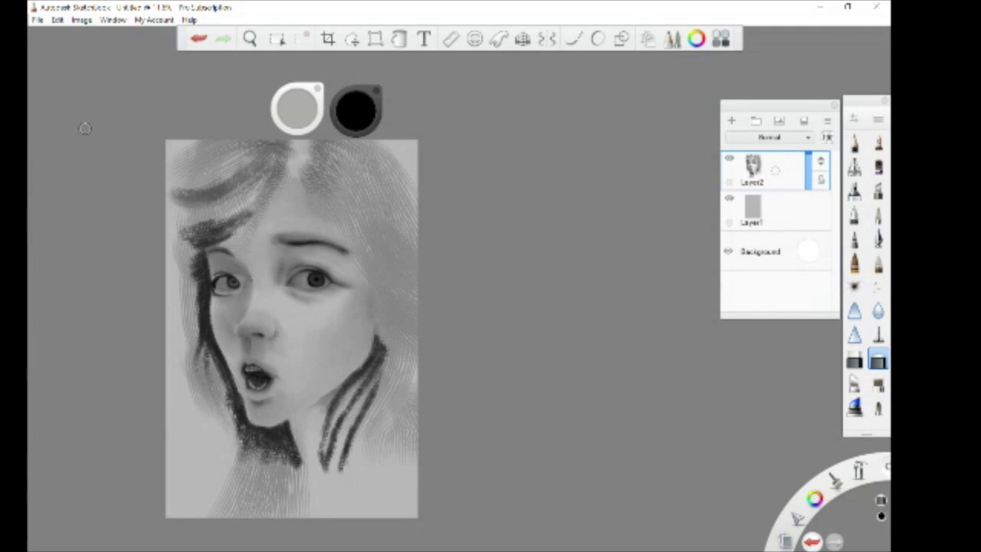
{"action": "left_click", "coordinate": [277, 39]}
{"action": "mouse_move", "coordinate": [303, 310]}
{"action": "left_mouse_down"}
{"action": "mouse_move", "coordinate": [329, 259]}
{"action": "mouse_move", "coordinate": [303, 315]}
{"action": "left_mouse_up"}
{"action": "key", "text": "ctrl+c"}
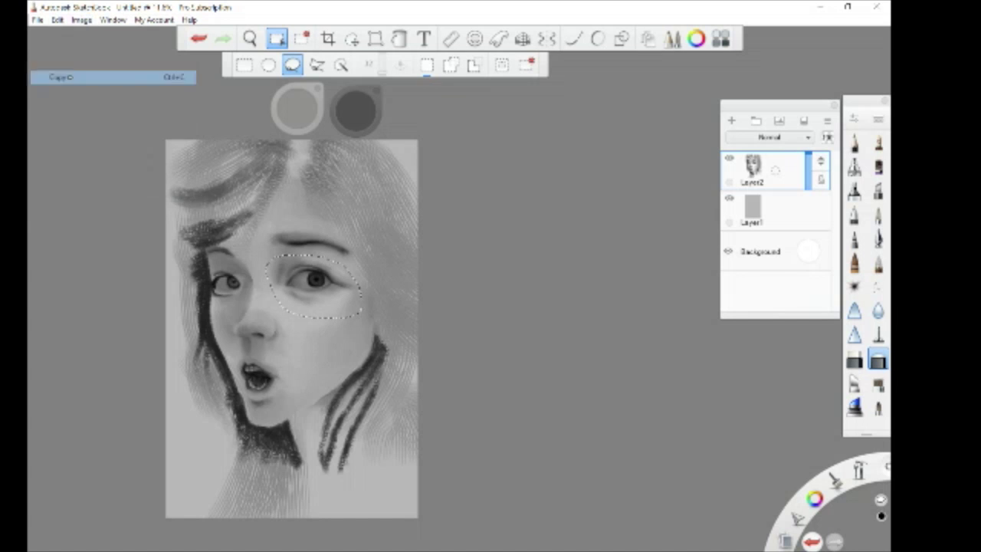
{"action": "key", "text": "ctrl+v"}
{"action": "mouse_move", "coordinate": [438, 422]}
{"action": "left_mouse_down"}
{"action": "mouse_move", "coordinate": [511, 402]}
{"action": "mouse_move", "coordinate": [416, 425]}
{"action": "mouse_move", "coordinate": [437, 414]}
{"action": "left_mouse_up"}
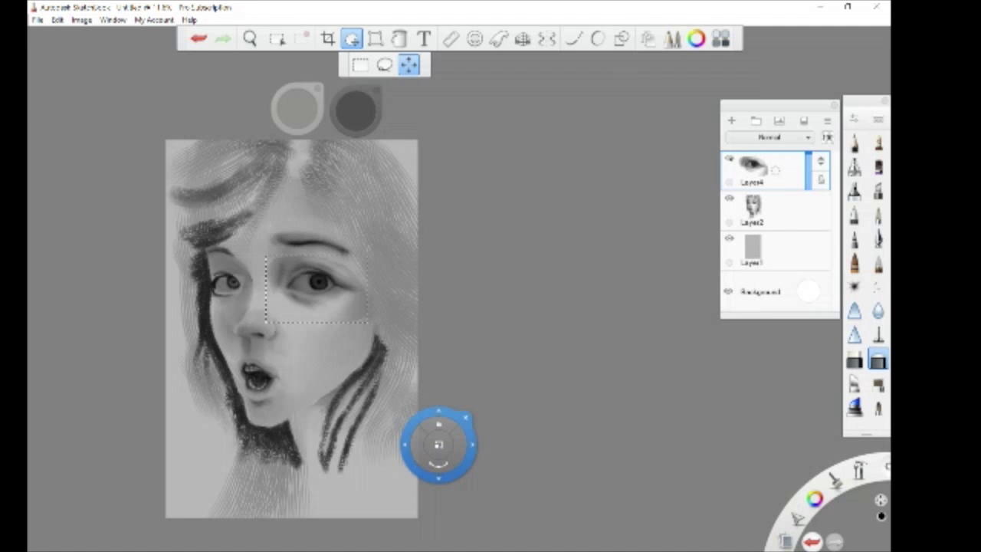
{"action": "left_click", "coordinate": [729, 159]}
{"action": "left_click", "coordinate": [729, 158]}
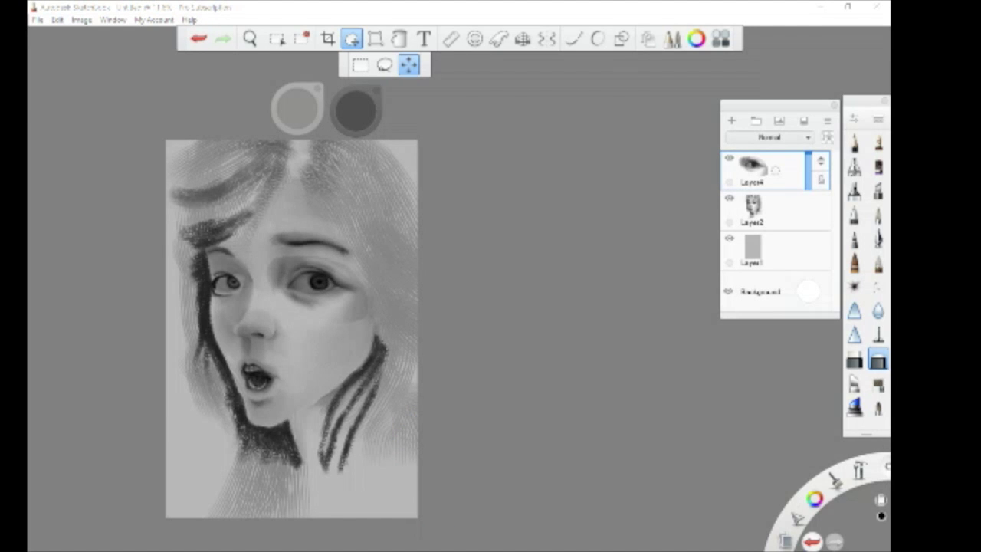
{"action": "key", "text": "Escape"}
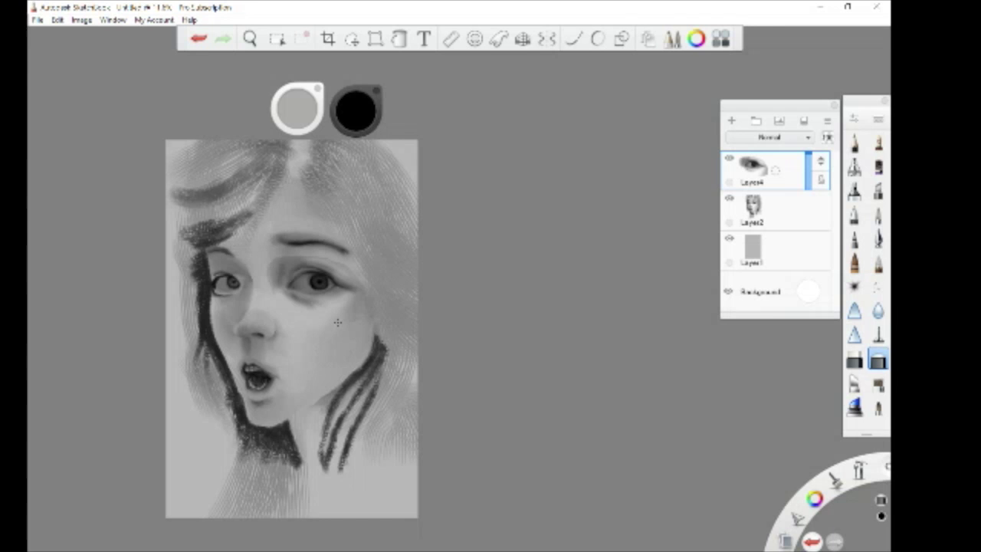
Step: Erase the hard edges around the pasted eye and merge its layer into Layer2
{"action": "left_click_drag", "start_coordinate": [343, 265], "coordinate": [282, 259]}
{"action": "scroll", "coordinate": [301, 285], "scroll_direction": "up", "scroll_amount": 5}
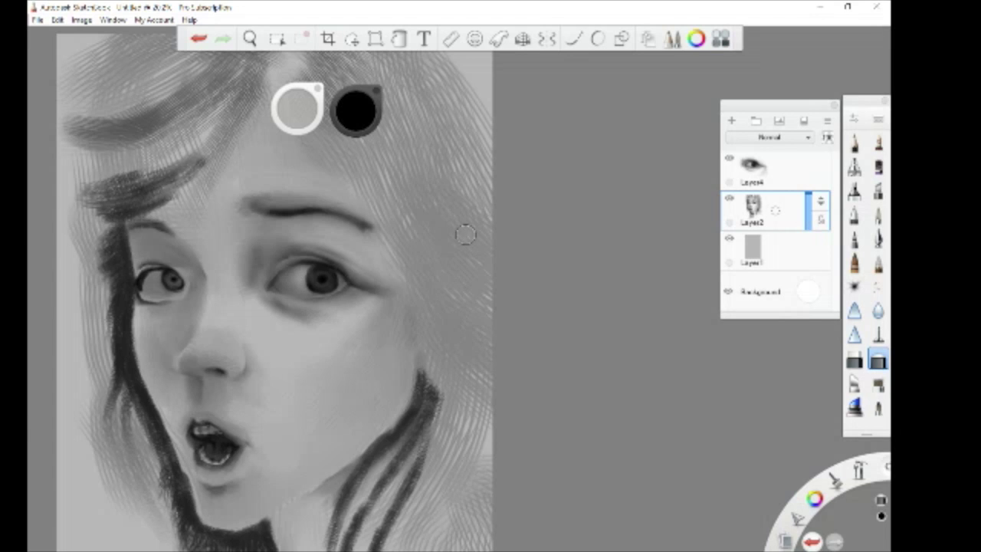
{"action": "left_click", "coordinate": [767, 167]}
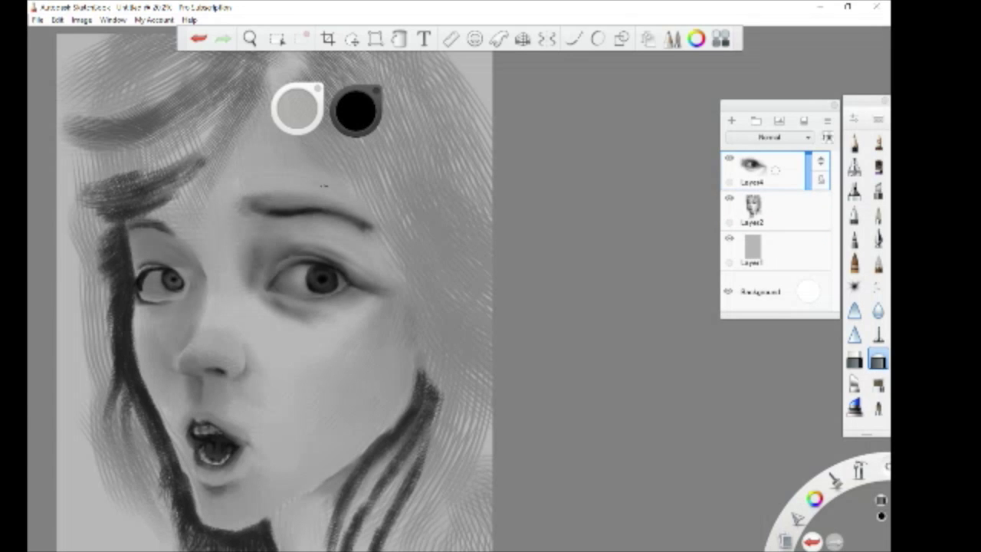
{"action": "left_click", "coordinate": [767, 167]}
{"action": "left_click", "coordinate": [771, 201]}
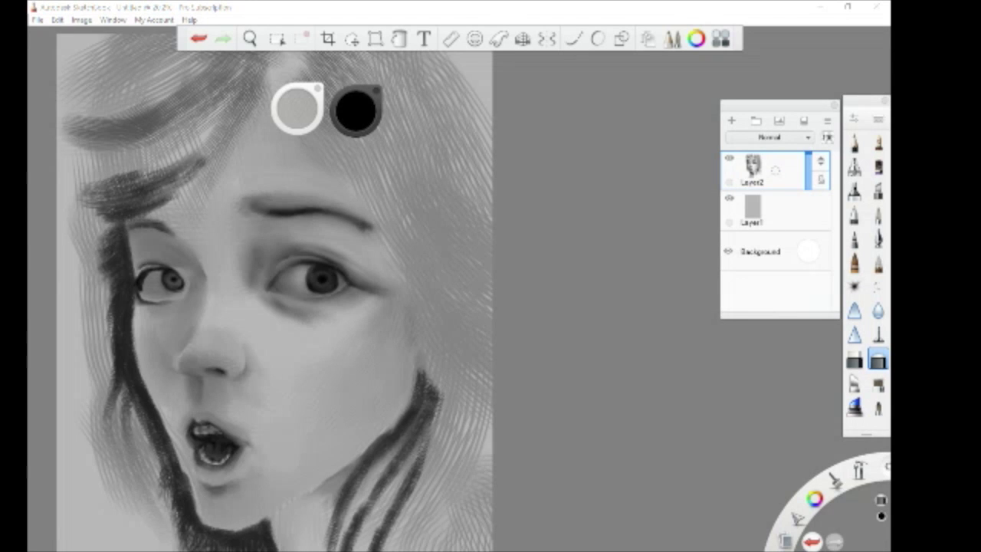
Step: Mirror the canvas horizontally so the portrait returns to its original orientation
{"action": "scroll", "coordinate": [414, 276], "scroll_direction": "down", "scroll_amount": 5}
{"action": "left_click", "coordinate": [81, 20]}
{"action": "left_click", "coordinate": [97, 136]}
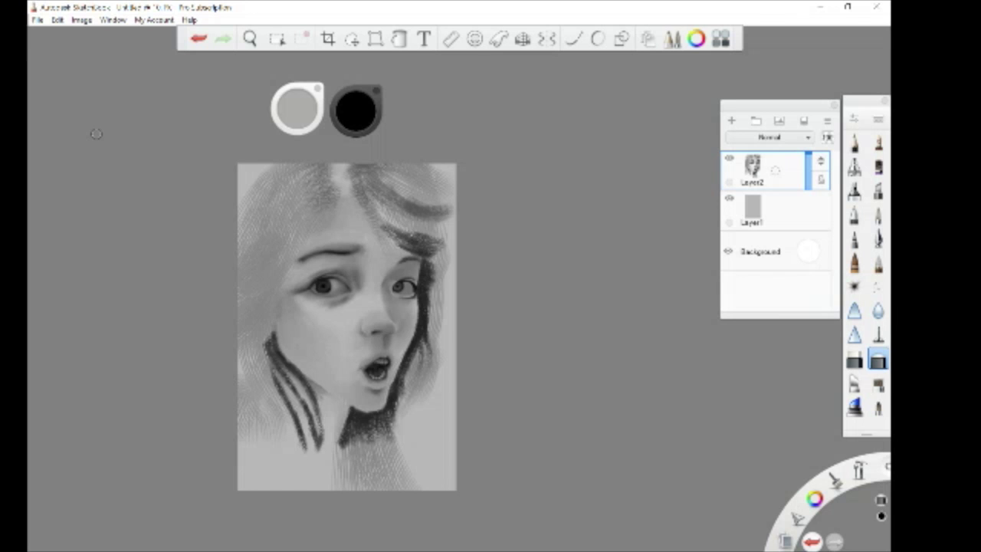
Step: Lasso the nearer eye's iris and paste a slightly reduced copy of it in place on a new layer
{"action": "scroll", "coordinate": [95, 135], "scroll_direction": "up", "scroll_amount": 6}
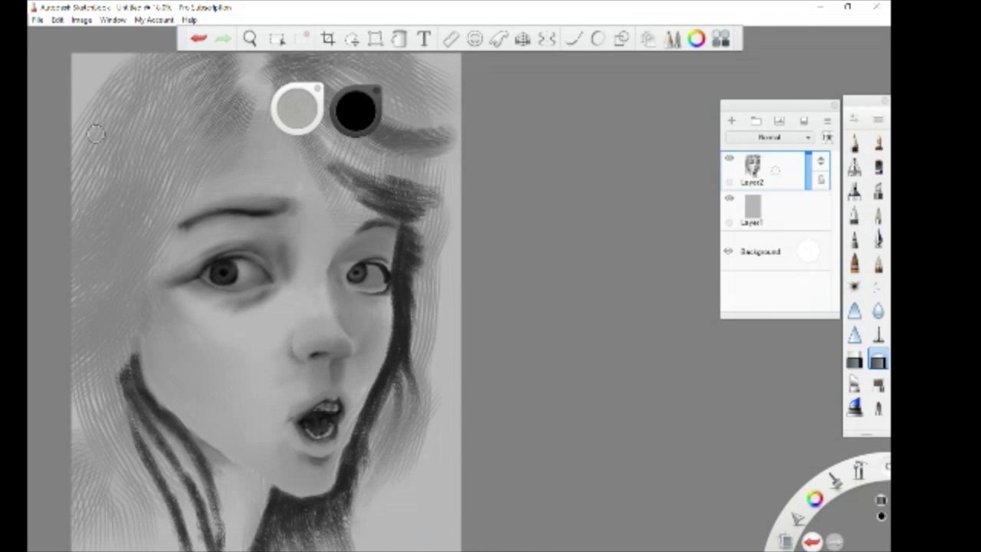
{"action": "scroll", "coordinate": [96, 134], "scroll_direction": "down", "scroll_amount": 4}
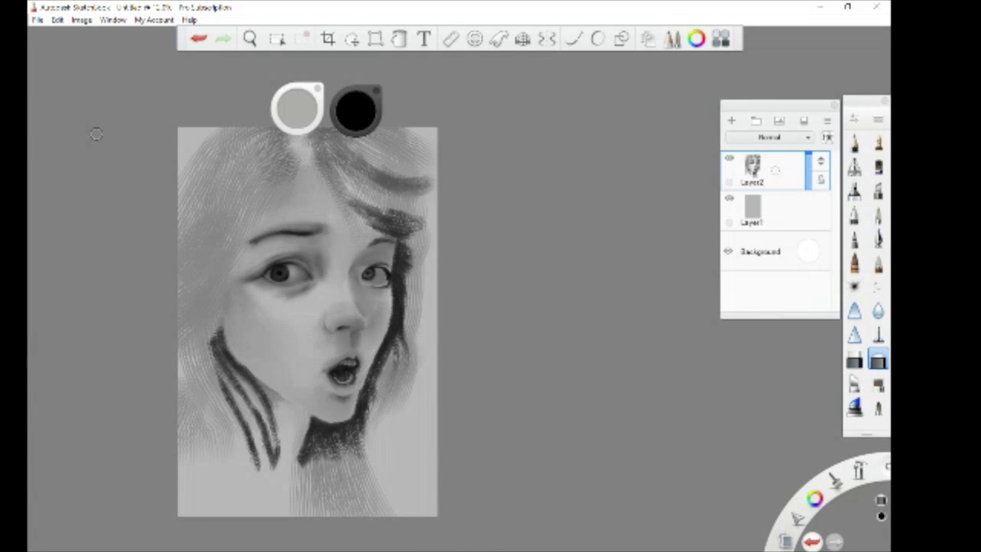
{"action": "scroll", "coordinate": [96, 135], "scroll_direction": "up", "scroll_amount": 3}
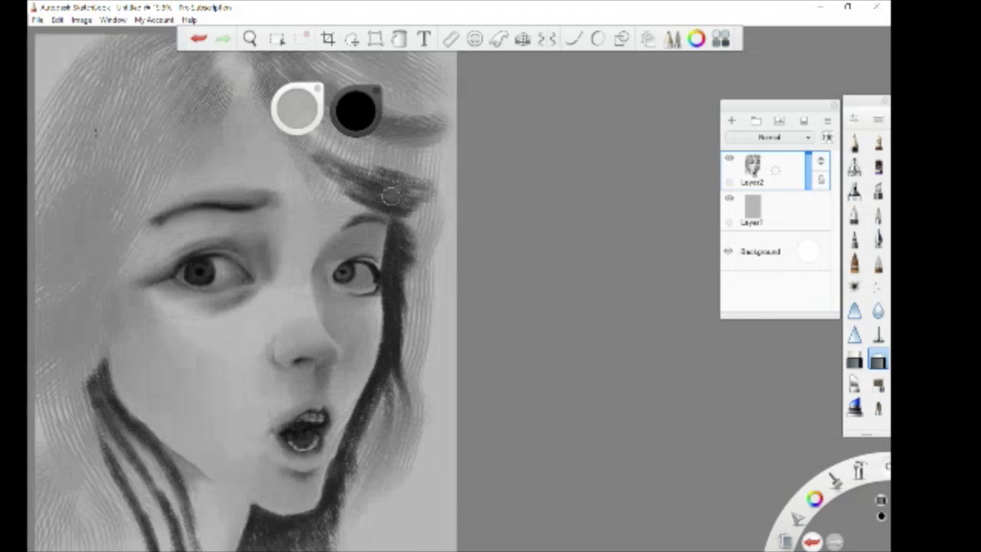
{"action": "key", "text": "m"}
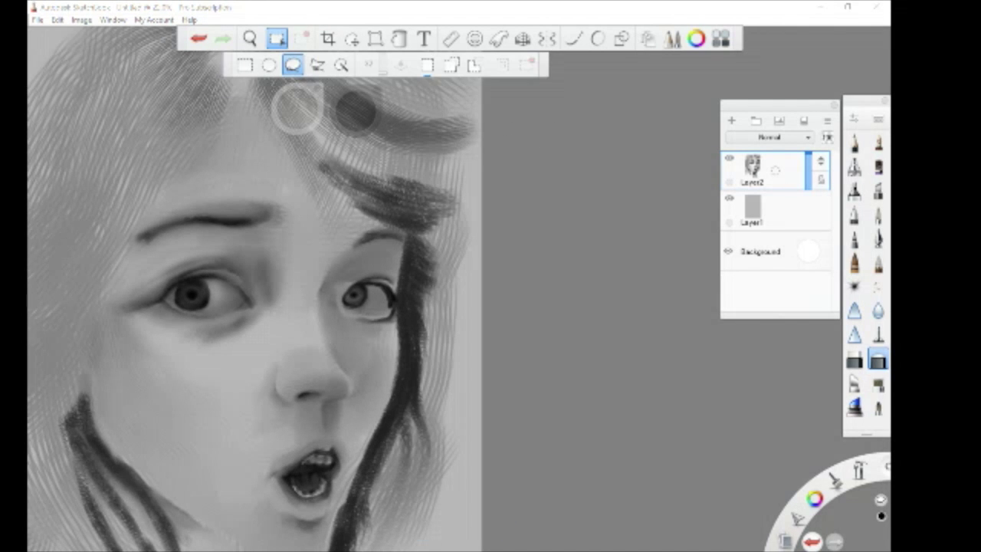
{"action": "mouse_move", "coordinate": [201, 285]}
{"action": "left_mouse_down"}
{"action": "mouse_move", "coordinate": [192, 311]}
{"action": "mouse_move", "coordinate": [204, 285]}
{"action": "left_mouse_up"}
{"action": "left_click", "coordinate": [57, 19]}
{"action": "left_click", "coordinate": [57, 77]}
{"action": "key", "text": "ctrl+v"}
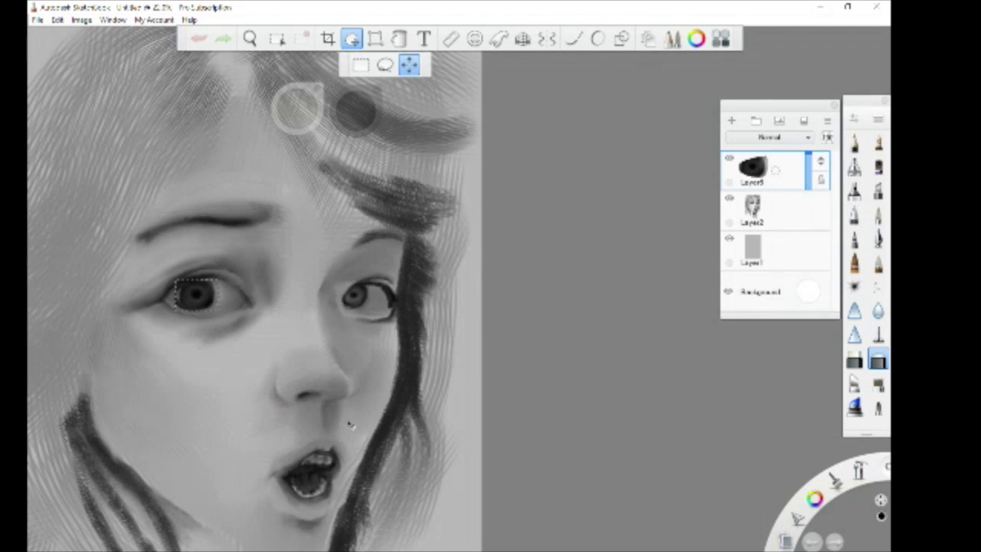
{"action": "left_click", "coordinate": [319, 412]}
{"action": "left_click_drag", "start_coordinate": [319, 411], "coordinate": [345, 431]}
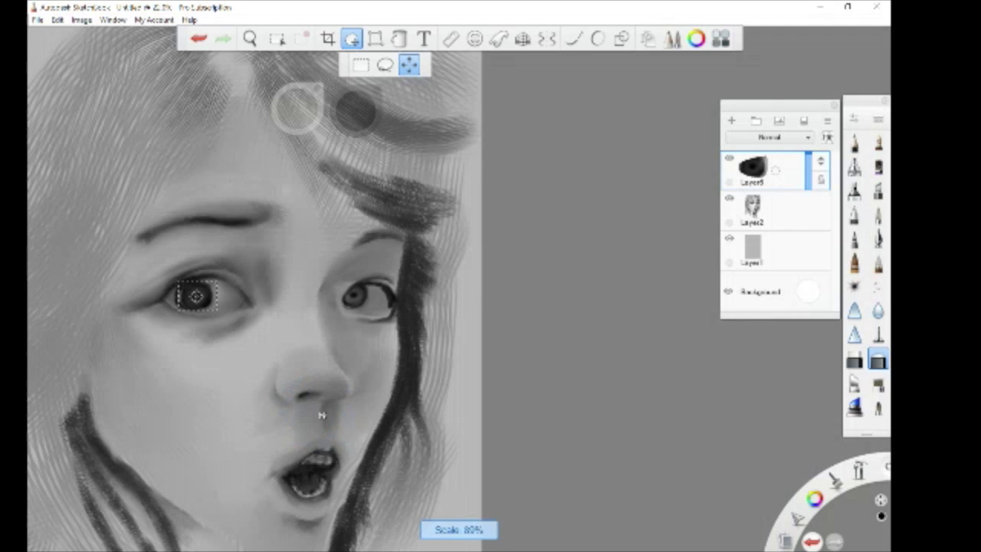
{"action": "key", "text": "ctrl+z"}
{"action": "key", "text": "Return"}
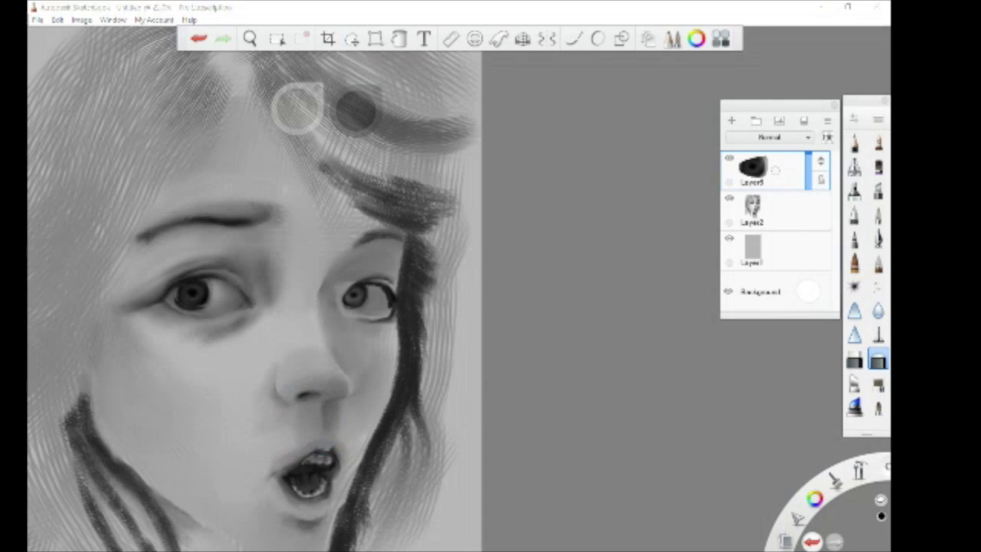
Step: On Layer2, paint over the old iris's lower and outer edge around the smaller pasted copy
{"action": "left_click", "coordinate": [767, 207]}
{"action": "left_click", "coordinate": [877, 263]}
{"action": "key", "text": "ctrl+equal"}
{"action": "key", "text": "ctrl+equal"}
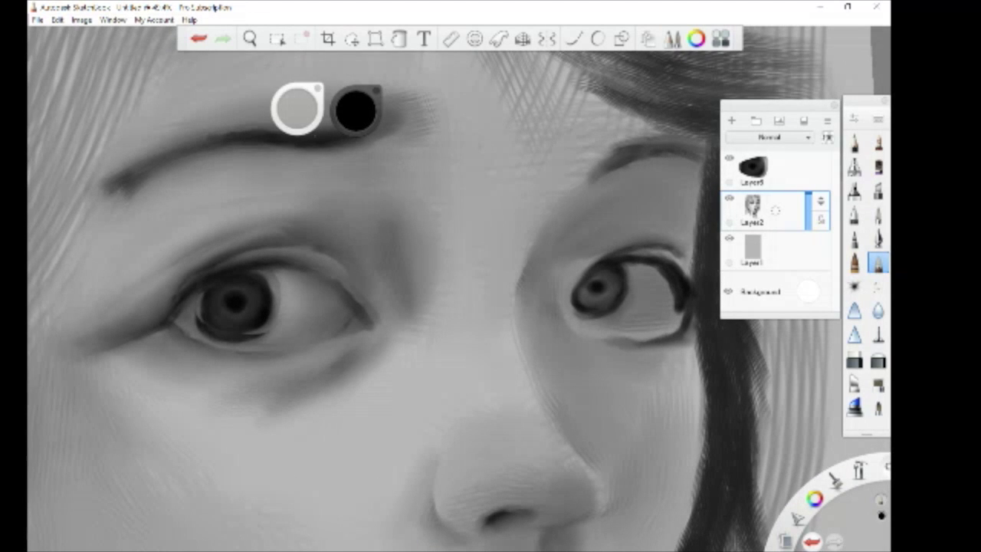
{"action": "left_click_drag", "start_coordinate": [256, 339], "coordinate": [204, 312]}
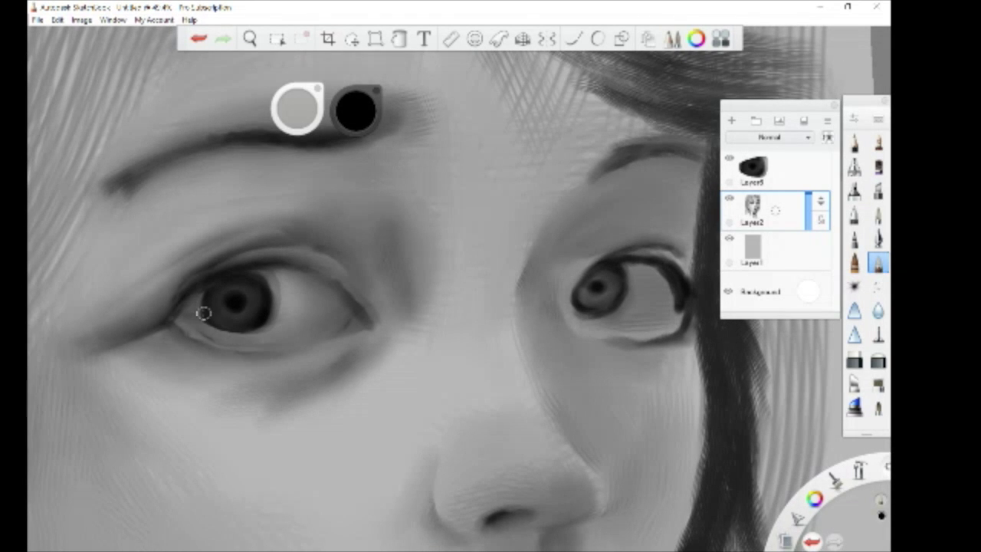
Step: Clean up the rough edges around the pasted iris with the eraser and brush, and merge its layer into Layer2
{"action": "key", "text": "e"}
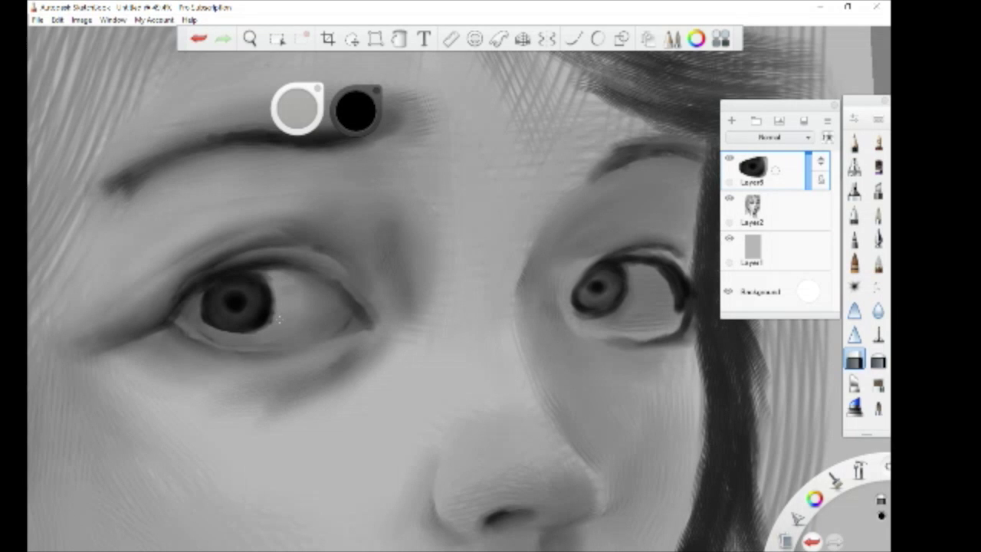
{"action": "left_click_drag", "start_coordinate": [215, 324], "coordinate": [211, 299]}
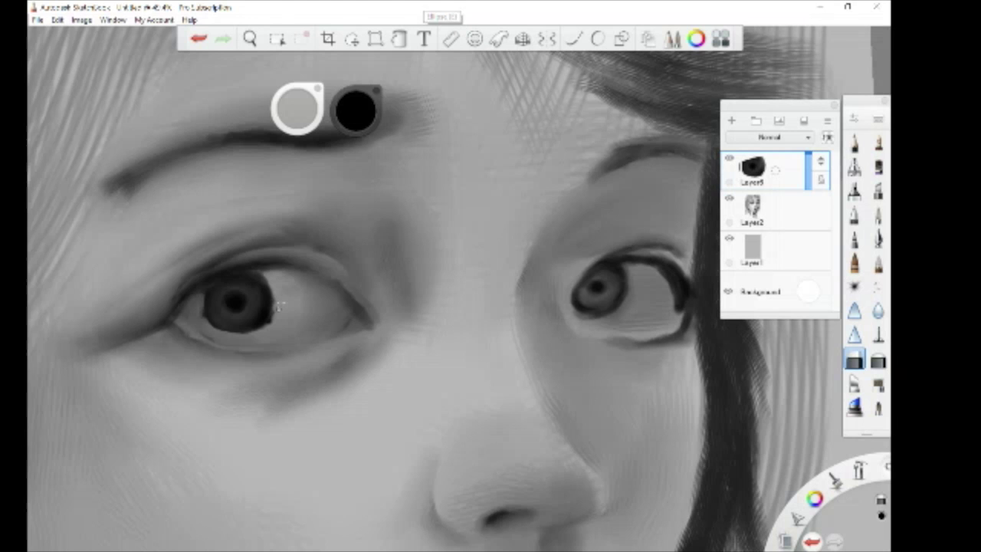
{"action": "key", "text": "e"}
{"action": "left_click_drag", "start_coordinate": [266, 326], "coordinate": [270, 281]}
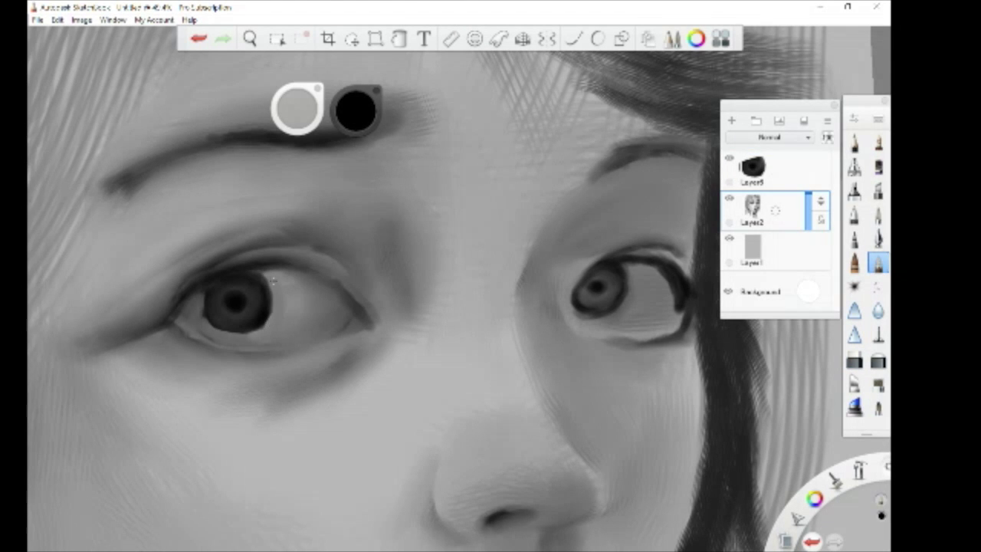
{"action": "key", "text": "ctrl+z"}
Step: Repaint the white of the nearer eye beside the iris in grey to smooth the iris's edge
{"action": "left_click_drag", "start_coordinate": [298, 107], "coordinate": [296, 99]}
{"action": "scroll", "coordinate": [256, 271], "scroll_direction": "up", "scroll_amount": 2}
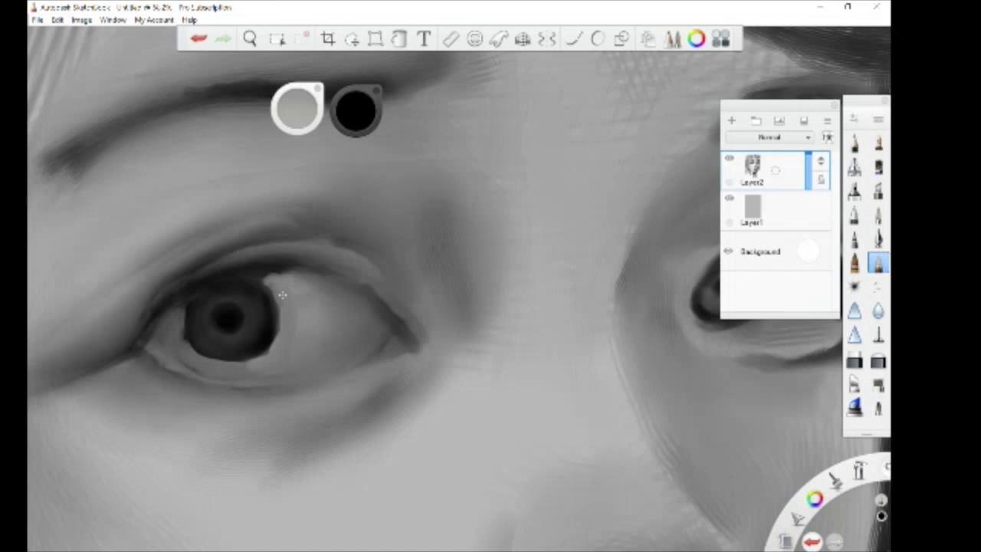
{"action": "mouse_move", "coordinate": [280, 275]}
{"action": "left_mouse_down"}
{"action": "mouse_move", "coordinate": [325, 286]}
{"action": "mouse_move", "coordinate": [286, 287]}
{"action": "mouse_move", "coordinate": [324, 311]}
{"action": "left_mouse_up"}
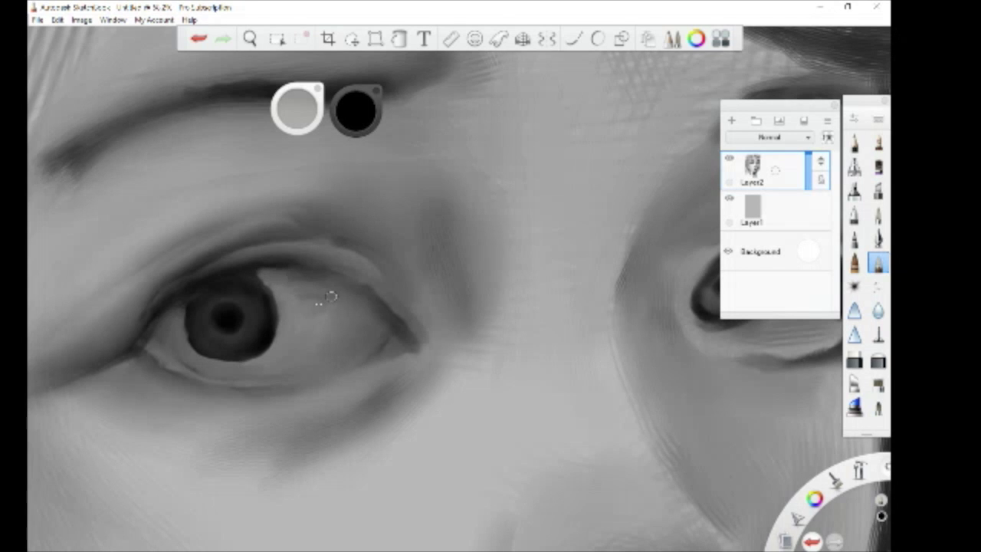
Step: Add a new layer above Layer2 and airbrush small white catchlights on both irises
{"action": "scroll", "coordinate": [330, 297], "scroll_direction": "down", "scroll_amount": 5}
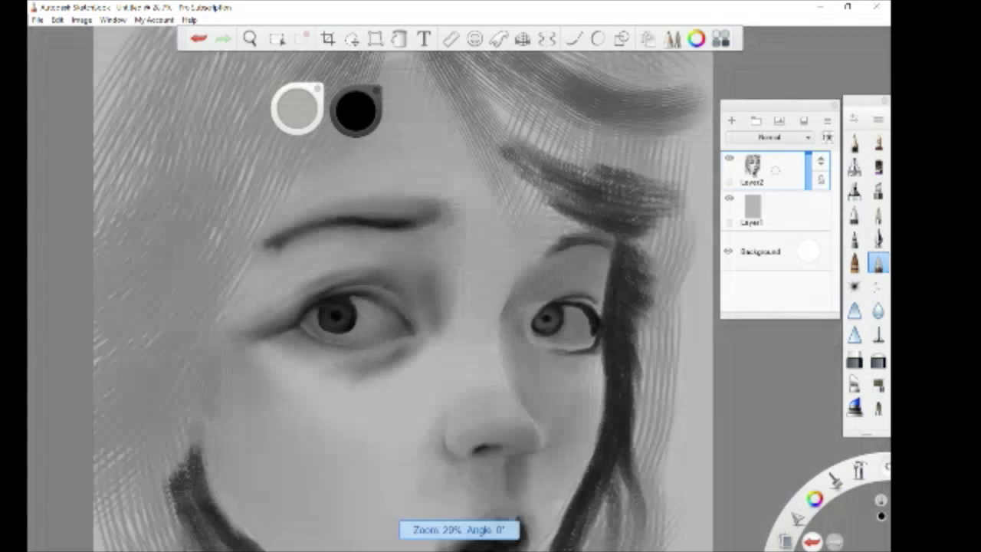
{"action": "scroll", "coordinate": [442, 343], "scroll_direction": "down", "scroll_amount": 2}
{"action": "scroll", "coordinate": [344, 328], "scroll_direction": "down", "scroll_amount": 1}
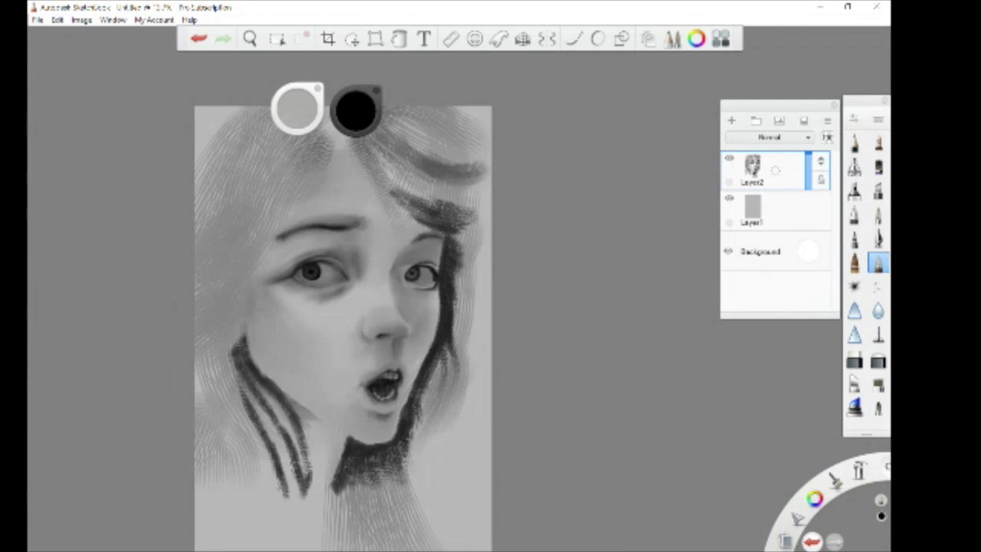
{"action": "scroll", "coordinate": [437, 331], "scroll_direction": "up", "scroll_amount": 3}
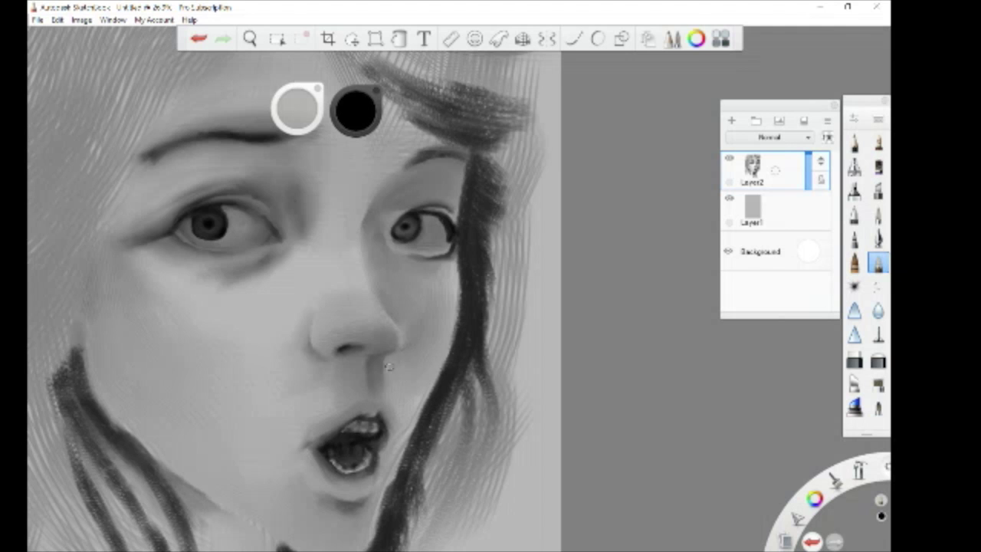
{"action": "key", "text": "ctrl+shift+n"}
{"action": "scroll", "coordinate": [249, 352], "scroll_direction": "down", "scroll_amount": 4}
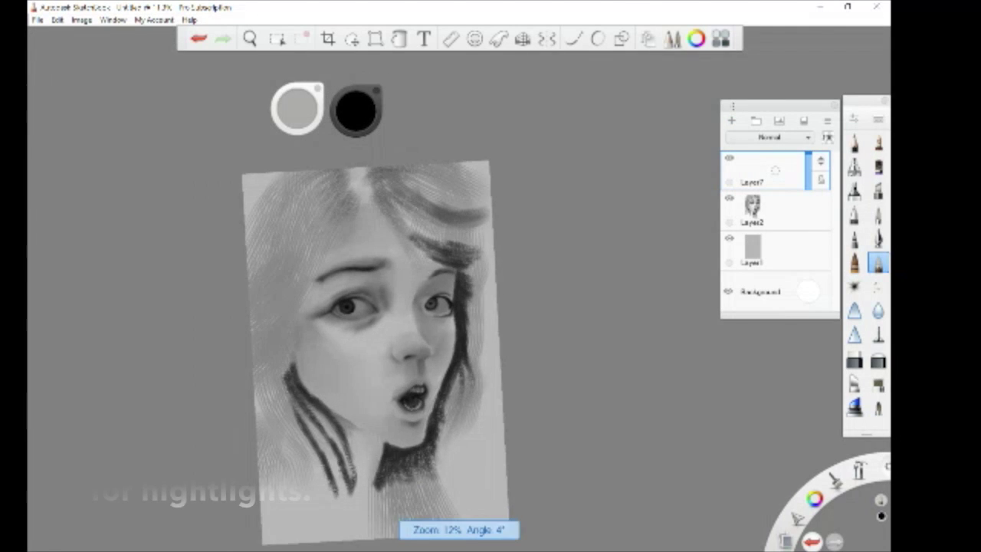
{"action": "left_click", "coordinate": [855, 164]}
{"action": "left_click_drag", "start_coordinate": [355, 107], "coordinate": [318, 161]}
{"action": "scroll", "coordinate": [292, 289], "scroll_direction": "up", "scroll_amount": 3}
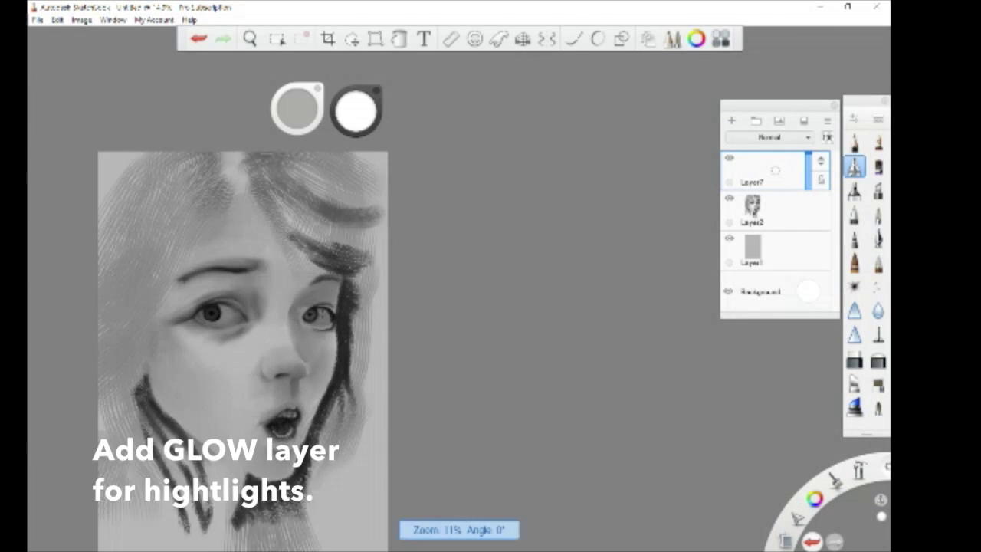
{"action": "scroll", "coordinate": [256, 258], "scroll_direction": "up", "scroll_amount": 5}
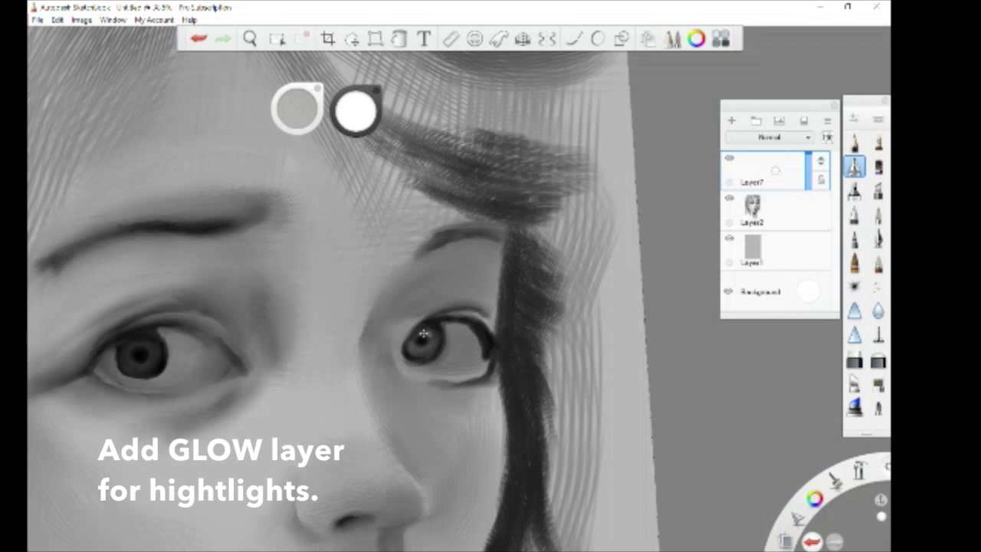
{"action": "mouse_move", "coordinate": [424, 333]}
{"action": "left_mouse_down"}
{"action": "mouse_move", "coordinate": [441, 328]}
{"action": "mouse_move", "coordinate": [428, 334]}
{"action": "left_mouse_up"}
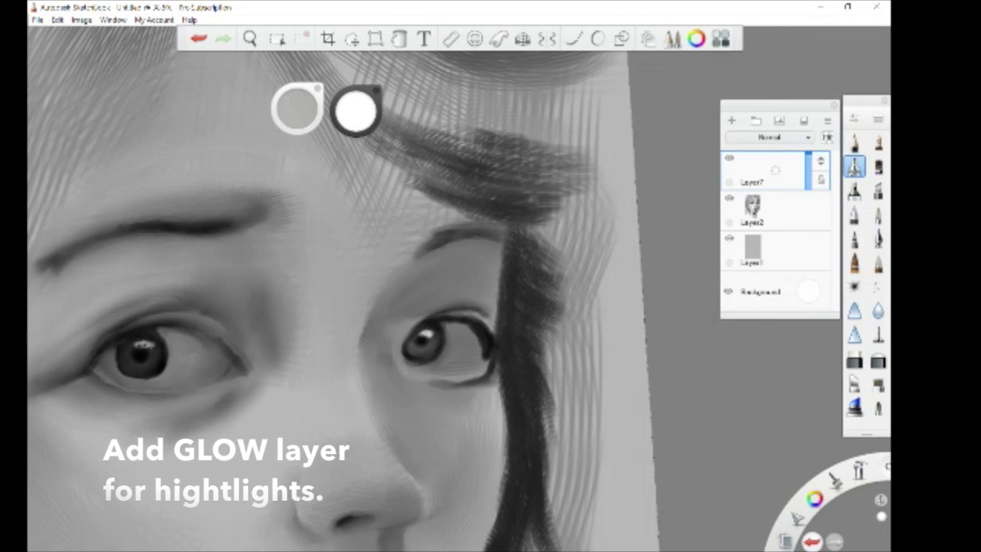
Step: Airbrush fine white radial streaks around the pupils in both irises
{"action": "scroll", "coordinate": [402, 407], "scroll_direction": "up", "scroll_amount": 3}
{"action": "scroll", "coordinate": [403, 407], "scroll_direction": "up", "scroll_amount": 1}
{"action": "mouse_move", "coordinate": [433, 347]}
{"action": "left_mouse_down"}
{"action": "mouse_move", "coordinate": [552, 307]}
{"action": "mouse_move", "coordinate": [640, 306]}
{"action": "left_mouse_up"}
{"action": "mouse_move", "coordinate": [154, 366]}
{"action": "left_mouse_down"}
{"action": "mouse_move", "coordinate": [159, 345]}
{"action": "mouse_move", "coordinate": [164, 360]}
{"action": "mouse_move", "coordinate": [152, 351]}
{"action": "mouse_move", "coordinate": [176, 365]}
{"action": "left_mouse_up"}
{"action": "left_click_drag", "start_coordinate": [201, 360], "coordinate": [197, 338]}
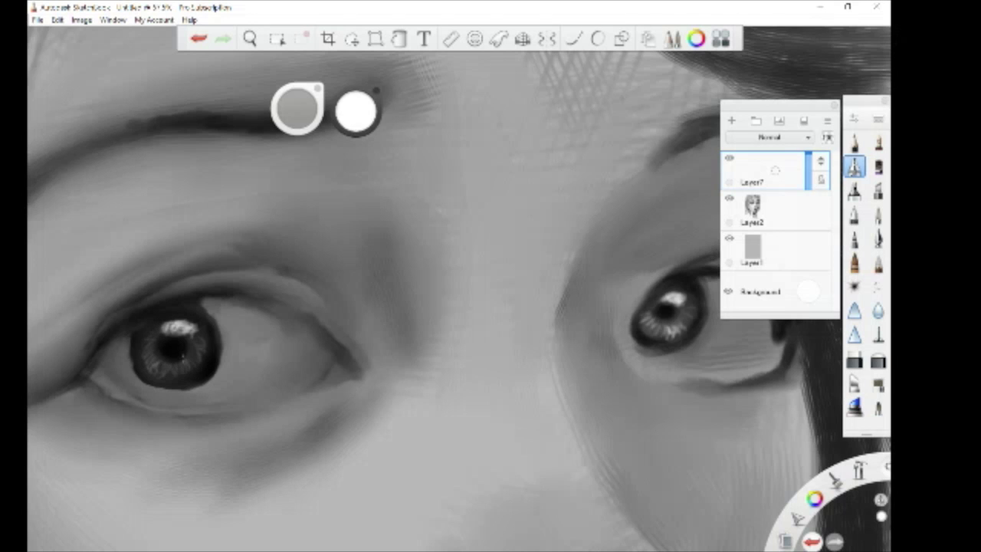
{"action": "mouse_move", "coordinate": [162, 378]}
{"action": "left_mouse_down"}
{"action": "mouse_move", "coordinate": [176, 360]}
{"action": "mouse_move", "coordinate": [153, 353]}
{"action": "left_mouse_up"}
{"action": "mouse_move", "coordinate": [176, 369]}
{"action": "left_mouse_down"}
{"action": "mouse_move", "coordinate": [180, 359]}
{"action": "mouse_move", "coordinate": [153, 347]}
{"action": "left_mouse_up"}
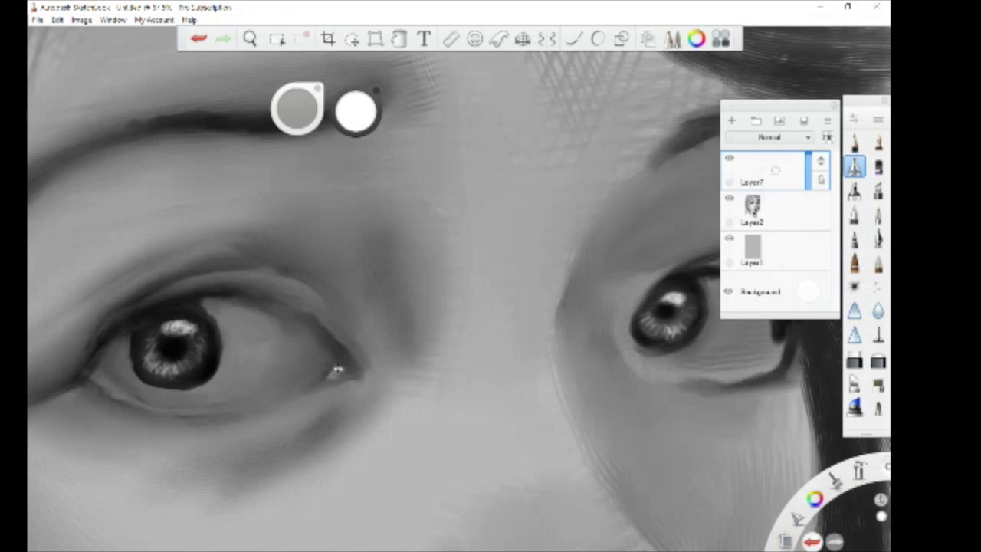
Step: Add white highlights to the nearer eye's inner corner, lower lid rim and upper lid folds, and to the skin beside the corner
{"action": "left_click_drag", "start_coordinate": [330, 379], "coordinate": [341, 372]}
{"action": "mouse_move", "coordinate": [161, 407]}
{"action": "left_mouse_down"}
{"action": "mouse_move", "coordinate": [196, 409]}
{"action": "mouse_move", "coordinate": [143, 407]}
{"action": "left_mouse_up"}
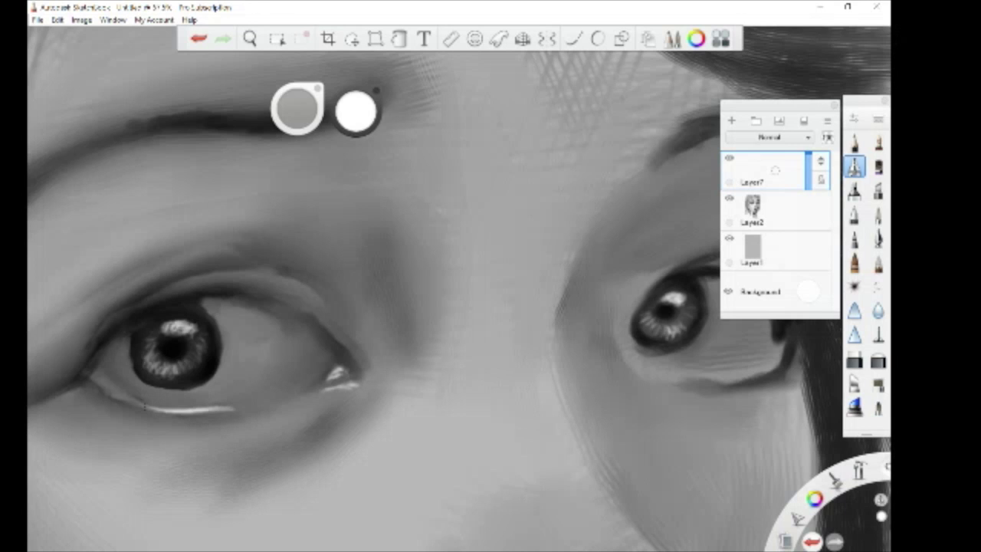
{"action": "mouse_move", "coordinate": [157, 295]}
{"action": "left_mouse_down"}
{"action": "mouse_move", "coordinate": [241, 280]}
{"action": "mouse_move", "coordinate": [107, 299]}
{"action": "mouse_move", "coordinate": [213, 261]}
{"action": "left_mouse_up"}
{"action": "left_click_drag", "start_coordinate": [145, 278], "coordinate": [222, 255]}
{"action": "mouse_move", "coordinate": [107, 305]}
{"action": "left_mouse_down"}
{"action": "mouse_move", "coordinate": [165, 272]}
{"action": "mouse_move", "coordinate": [154, 274]}
{"action": "mouse_move", "coordinate": [241, 256]}
{"action": "left_mouse_up"}
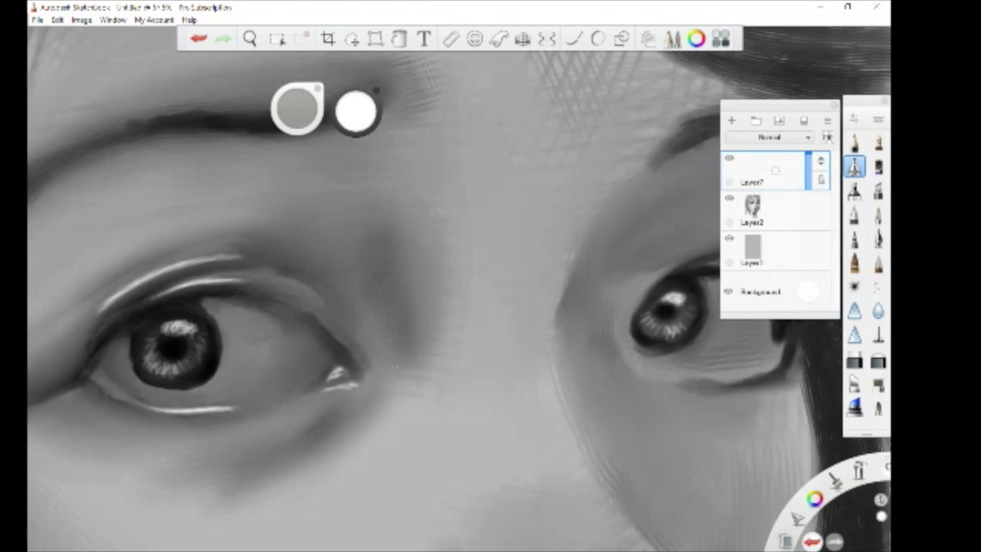
{"action": "left_click_drag", "start_coordinate": [406, 374], "coordinate": [386, 395]}
Step: Line the farther eye's lower and upper lid rims with white highlights, and soften them at the inner corner with the eraser
{"action": "scroll", "coordinate": [287, 312], "scroll_direction": "down", "scroll_amount": 2}
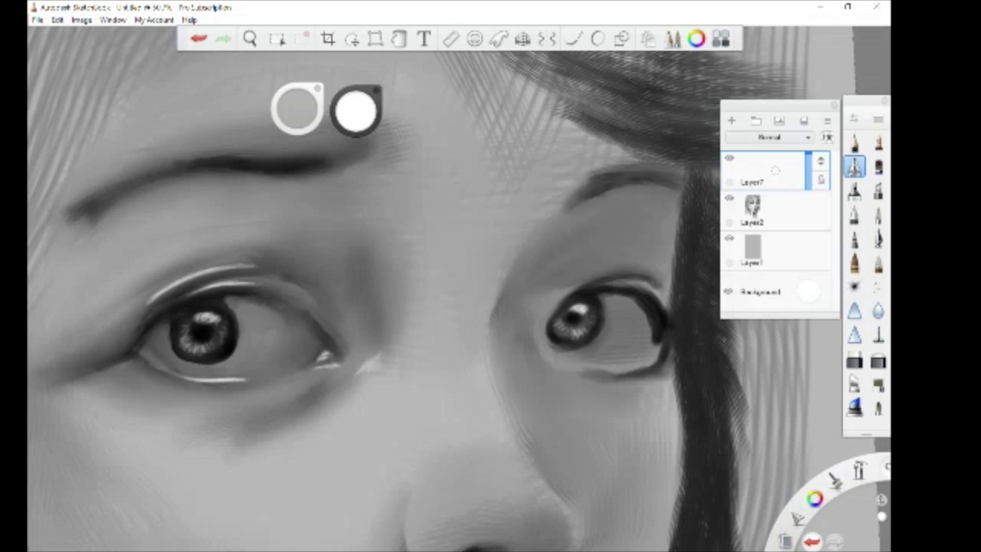
{"action": "mouse_move", "coordinate": [661, 342]}
{"action": "left_mouse_down"}
{"action": "mouse_move", "coordinate": [622, 366]}
{"action": "mouse_move", "coordinate": [553, 360]}
{"action": "left_mouse_up"}
{"action": "left_click_drag", "start_coordinate": [621, 367], "coordinate": [560, 367]}
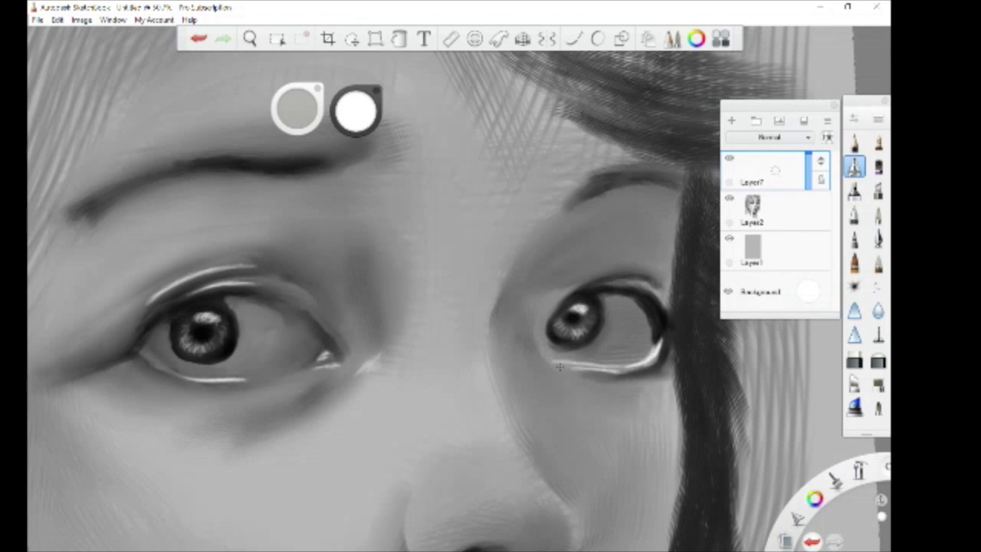
{"action": "mouse_move", "coordinate": [581, 285]}
{"action": "left_mouse_down"}
{"action": "mouse_move", "coordinate": [636, 269]}
{"action": "mouse_move", "coordinate": [560, 304]}
{"action": "mouse_move", "coordinate": [644, 279]}
{"action": "mouse_move", "coordinate": [613, 285]}
{"action": "mouse_move", "coordinate": [543, 338]}
{"action": "left_mouse_up"}
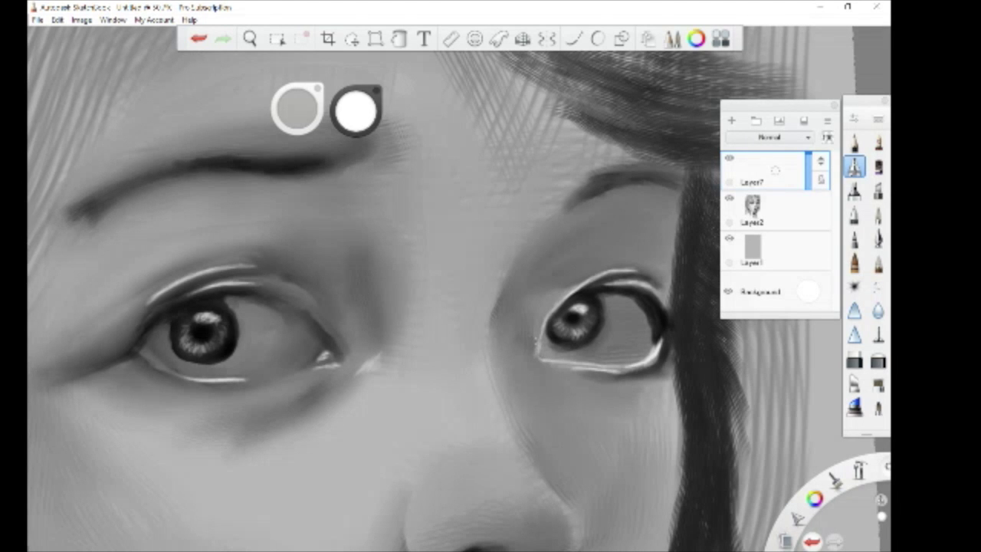
{"action": "scroll", "coordinate": [330, 291], "scroll_direction": "down", "scroll_amount": 5}
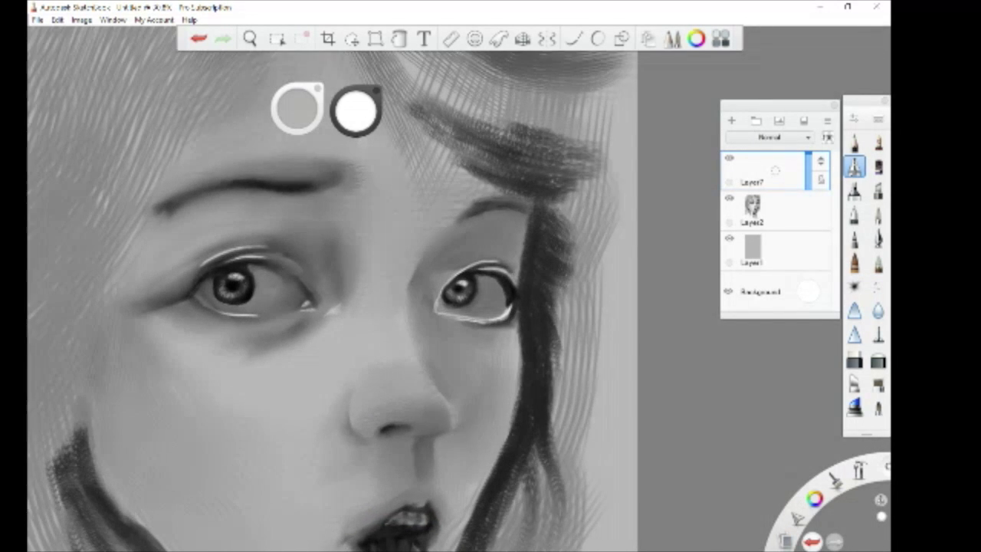
{"action": "left_click", "coordinate": [878, 360]}
{"action": "mouse_move", "coordinate": [460, 280]}
{"action": "left_mouse_down"}
{"action": "mouse_move", "coordinate": [437, 303]}
{"action": "mouse_move", "coordinate": [444, 314]}
{"action": "mouse_move", "coordinate": [438, 306]}
{"action": "mouse_move", "coordinate": [475, 303]}
{"action": "left_mouse_up"}
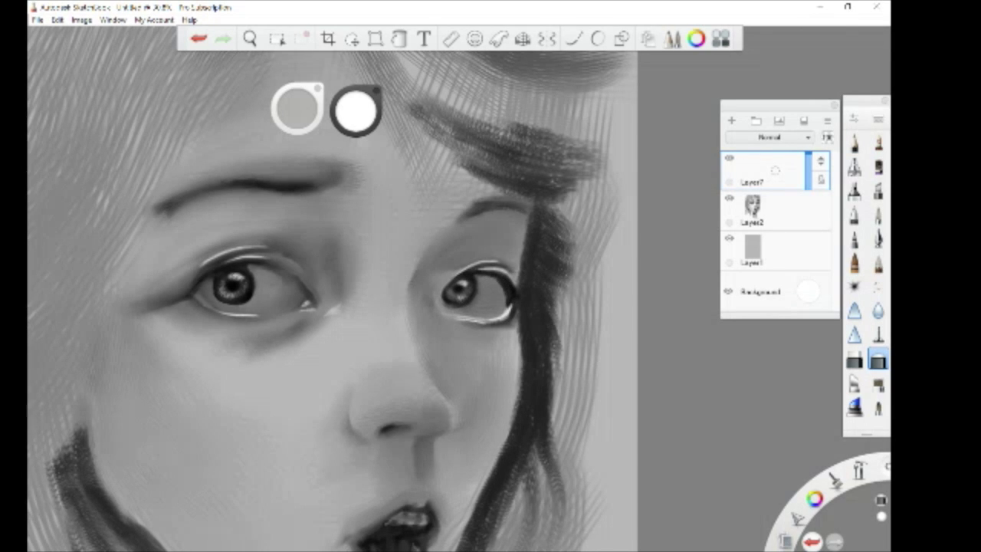
Step: Airbrush soft white highlights along the bridge and tip of the nose and above the upper lip
{"action": "left_click", "coordinate": [854, 167]}
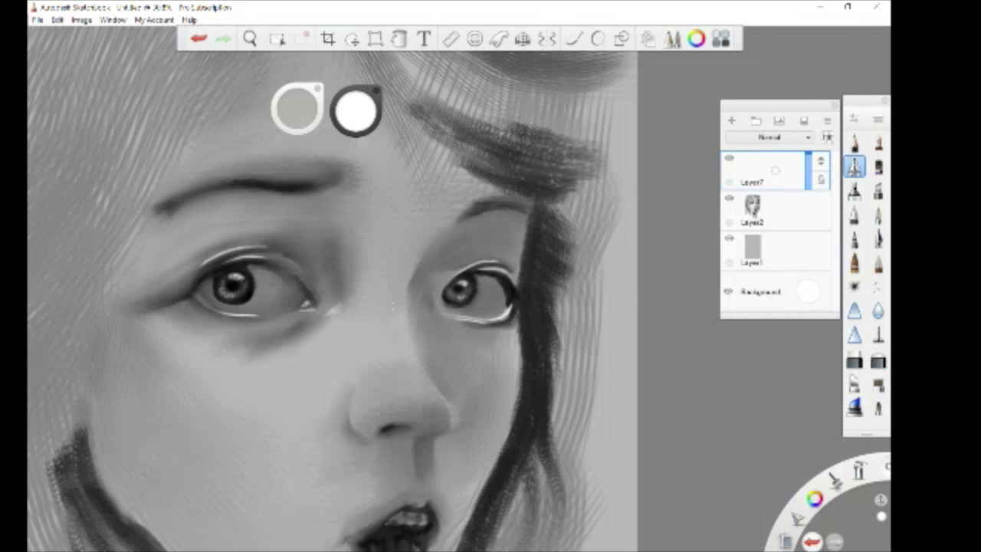
{"action": "left_click_drag", "start_coordinate": [400, 353], "coordinate": [440, 419]}
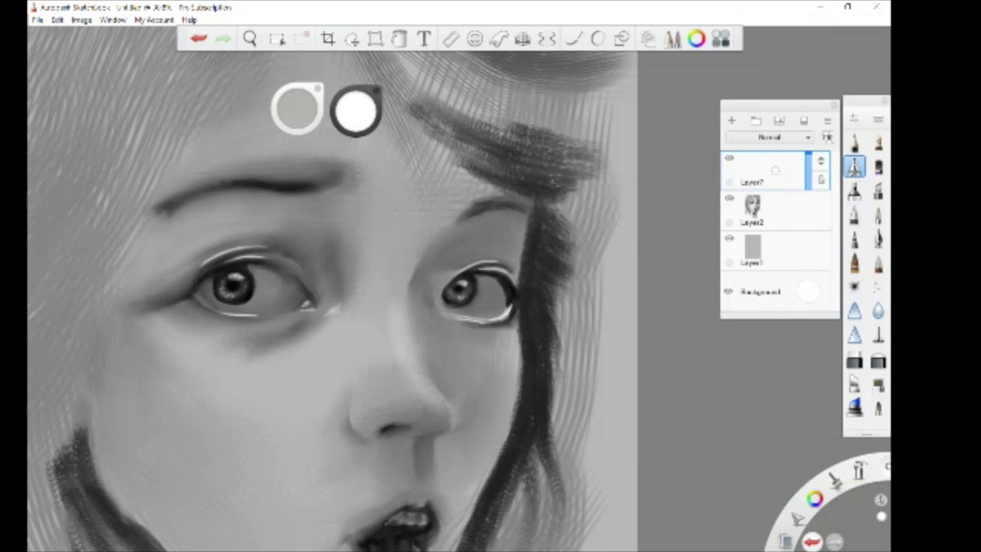
{"action": "mouse_move", "coordinate": [419, 382]}
{"action": "left_mouse_down"}
{"action": "mouse_move", "coordinate": [422, 392]}
{"action": "mouse_move", "coordinate": [413, 362]}
{"action": "mouse_move", "coordinate": [414, 374]}
{"action": "left_mouse_up"}
{"action": "mouse_move", "coordinate": [361, 390]}
{"action": "left_mouse_down"}
{"action": "mouse_move", "coordinate": [371, 411]}
{"action": "mouse_move", "coordinate": [392, 282]}
{"action": "mouse_move", "coordinate": [375, 269]}
{"action": "left_mouse_up"}
{"action": "mouse_move", "coordinate": [369, 383]}
{"action": "left_mouse_down"}
{"action": "mouse_move", "coordinate": [380, 362]}
{"action": "mouse_move", "coordinate": [344, 389]}
{"action": "mouse_move", "coordinate": [401, 355]}
{"action": "left_mouse_up"}
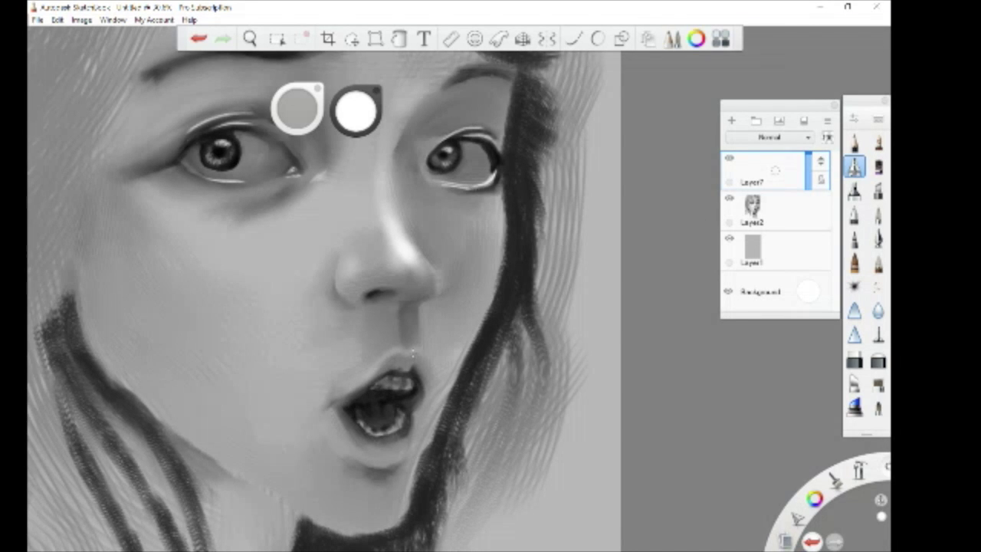
{"action": "left_click_drag", "start_coordinate": [423, 353], "coordinate": [431, 389]}
{"action": "mouse_move", "coordinate": [387, 368]}
{"action": "left_mouse_down"}
{"action": "mouse_move", "coordinate": [360, 338]}
{"action": "mouse_move", "coordinate": [376, 315]}
{"action": "mouse_move", "coordinate": [357, 333]}
{"action": "mouse_move", "coordinate": [375, 315]}
{"action": "left_mouse_up"}
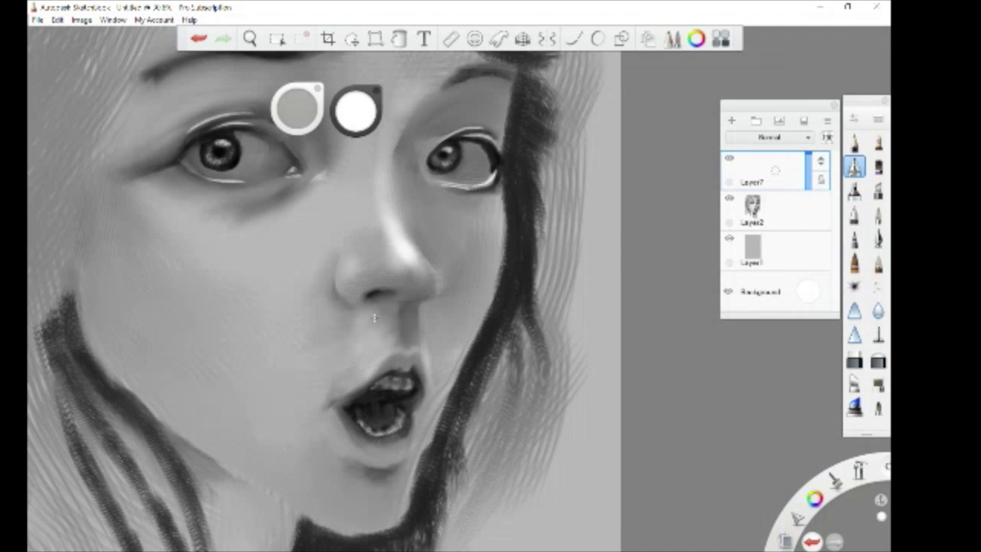
Step: Airbrush soft white highlights along the lower lip, with a brighter spot near its middle
{"action": "scroll", "coordinate": [322, 291], "scroll_direction": "down", "scroll_amount": 5}
{"action": "scroll", "coordinate": [368, 292], "scroll_direction": "up", "scroll_amount": 2}
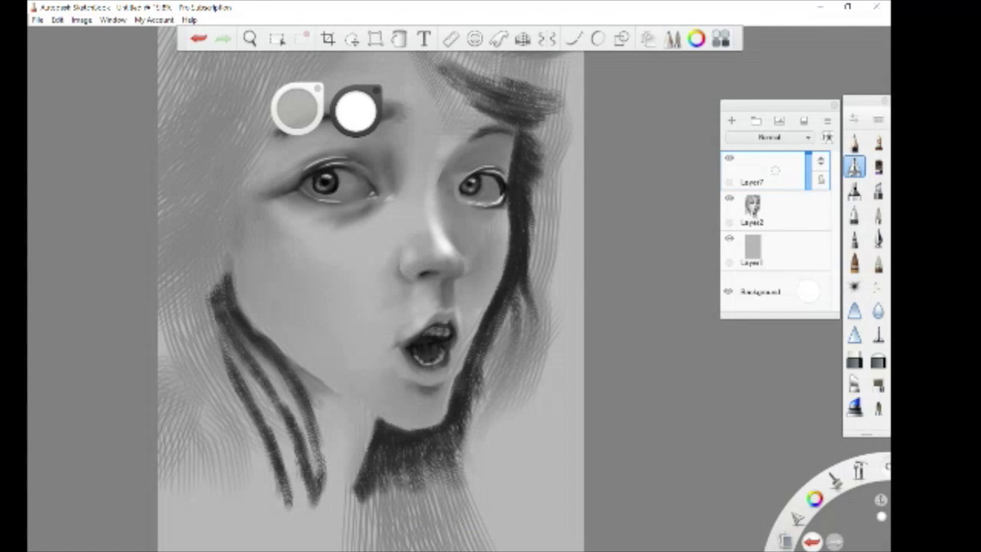
{"action": "left_click_drag", "start_coordinate": [392, 311], "coordinate": [389, 314]}
{"action": "left_click_drag", "start_coordinate": [465, 286], "coordinate": [471, 306]}
{"action": "mouse_move", "coordinate": [472, 224]}
{"action": "left_mouse_down"}
{"action": "mouse_move", "coordinate": [494, 217]}
{"action": "mouse_move", "coordinate": [463, 225]}
{"action": "left_mouse_up"}
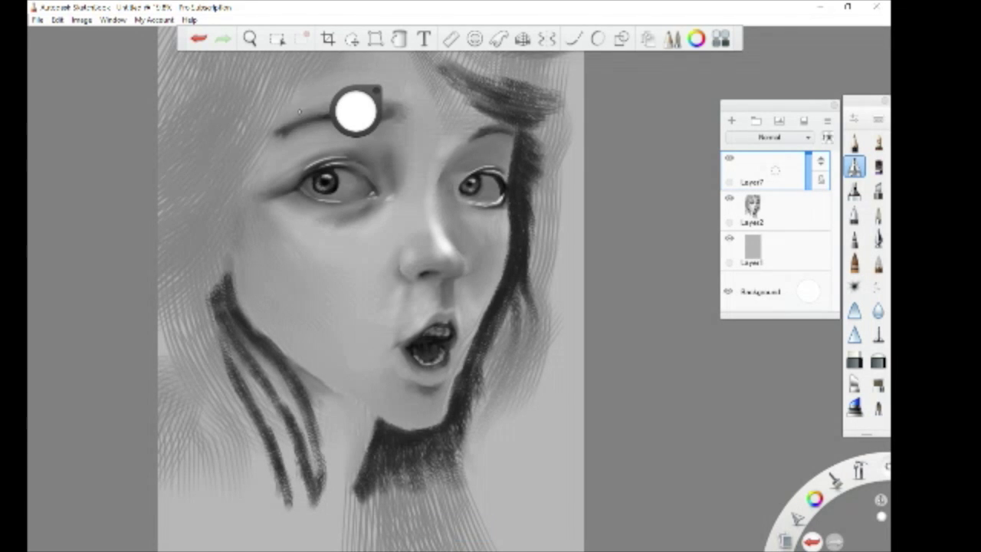
{"action": "scroll", "coordinate": [491, 360], "scroll_direction": "up", "scroll_amount": 4}
{"action": "mouse_move", "coordinate": [307, 347]}
{"action": "left_mouse_down"}
{"action": "mouse_move", "coordinate": [320, 374]}
{"action": "mouse_move", "coordinate": [364, 383]}
{"action": "mouse_move", "coordinate": [337, 378]}
{"action": "mouse_move", "coordinate": [347, 393]}
{"action": "mouse_move", "coordinate": [375, 393]}
{"action": "mouse_move", "coordinate": [333, 375]}
{"action": "mouse_move", "coordinate": [375, 385]}
{"action": "mouse_move", "coordinate": [341, 384]}
{"action": "mouse_move", "coordinate": [310, 351]}
{"action": "mouse_move", "coordinate": [333, 376]}
{"action": "left_mouse_up"}
{"action": "left_click_drag", "start_coordinate": [361, 296], "coordinate": [365, 295]}
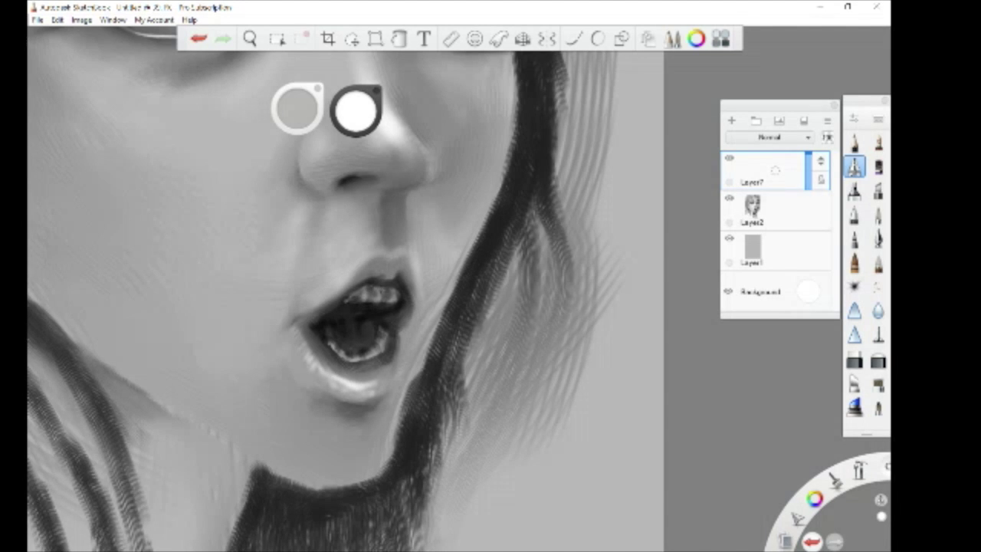
{"action": "mouse_move", "coordinate": [386, 329]}
{"action": "left_mouse_down"}
{"action": "mouse_move", "coordinate": [358, 357]}
{"action": "mouse_move", "coordinate": [328, 338]}
{"action": "left_mouse_up"}
{"action": "left_click_drag", "start_coordinate": [337, 383], "coordinate": [351, 387]}
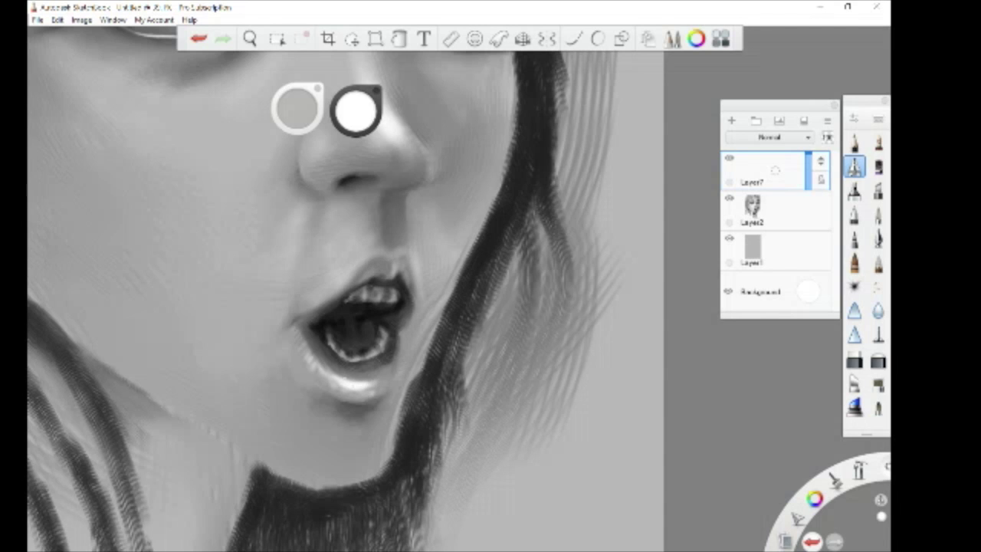
Step: Draw fine pencil strokes across the rims of both lips in white and then darker grey, breaking the highlights into lip creases
{"action": "left_click", "coordinate": [855, 142]}
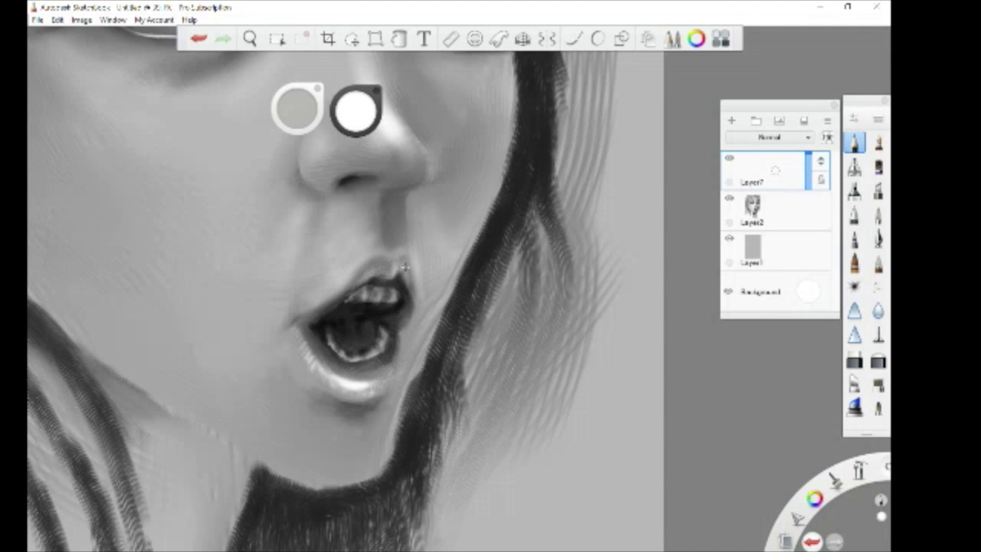
{"action": "scroll", "coordinate": [348, 322], "scroll_direction": "up", "scroll_amount": 2}
{"action": "left_click_drag", "start_coordinate": [356, 110], "coordinate": [356, 131]}
{"action": "scroll", "coordinate": [349, 322], "scroll_direction": "up", "scroll_amount": 2}
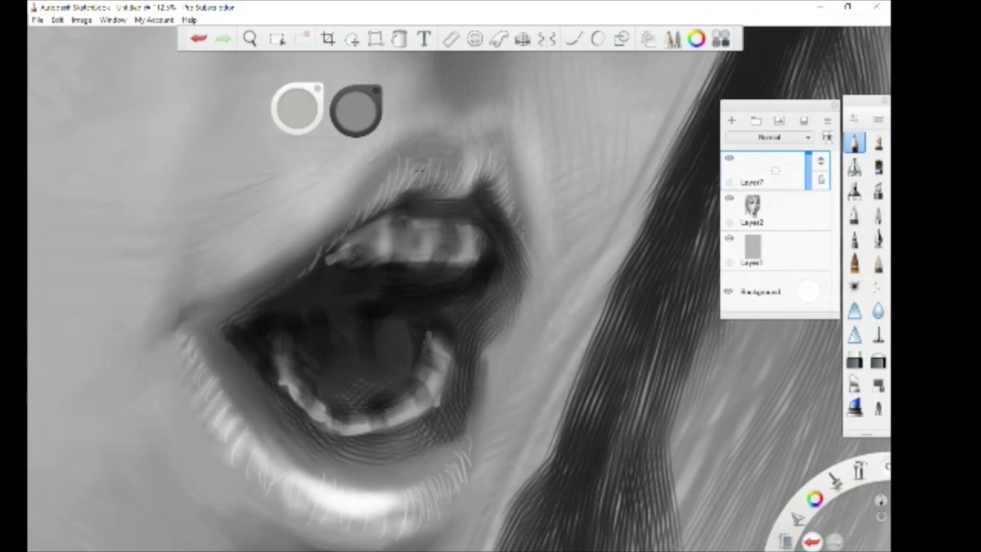
{"action": "left_click_drag", "start_coordinate": [355, 107], "coordinate": [356, 117]}
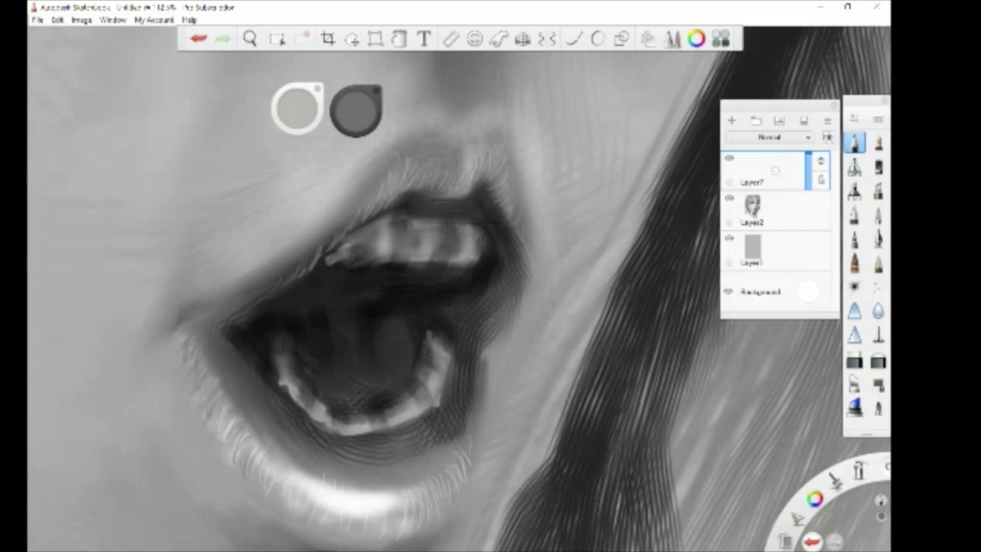
{"action": "mouse_move", "coordinate": [306, 494]}
{"action": "left_mouse_down"}
{"action": "mouse_move", "coordinate": [393, 510]}
{"action": "mouse_move", "coordinate": [431, 489]}
{"action": "mouse_move", "coordinate": [431, 466]}
{"action": "mouse_move", "coordinate": [449, 483]}
{"action": "mouse_move", "coordinate": [460, 456]}
{"action": "left_mouse_up"}
{"action": "mouse_move", "coordinate": [384, 495]}
{"action": "left_mouse_down"}
{"action": "mouse_move", "coordinate": [359, 510]}
{"action": "mouse_move", "coordinate": [291, 483]}
{"action": "mouse_move", "coordinate": [261, 456]}
{"action": "left_mouse_up"}
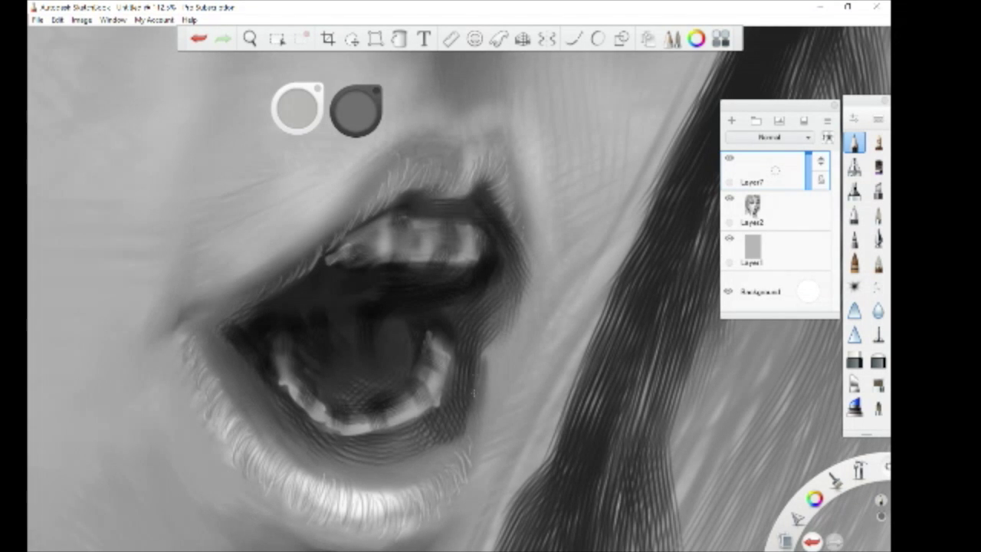
Step: Duplicate the portrait layer Layer2 and hide the original
{"action": "scroll", "coordinate": [472, 366], "scroll_direction": "down", "scroll_amount": 2}
{"action": "scroll", "coordinate": [473, 366], "scroll_direction": "down", "scroll_amount": 4}
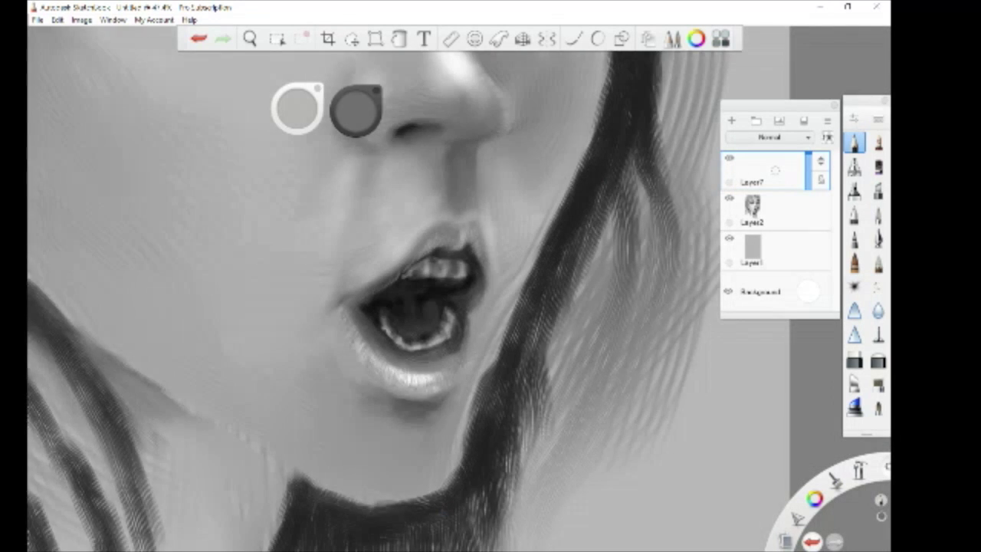
{"action": "scroll", "coordinate": [368, 299], "scroll_direction": "down", "scroll_amount": 5}
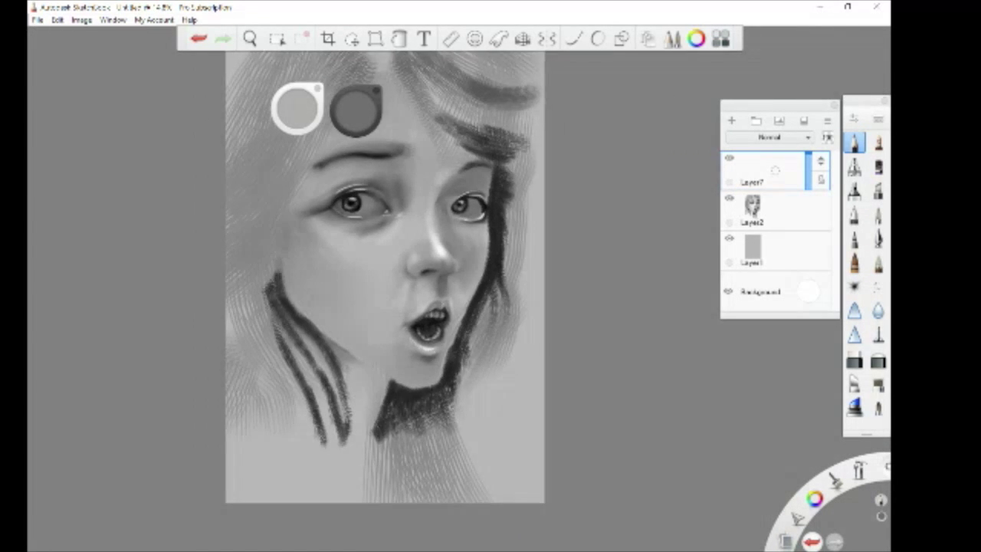
{"action": "scroll", "coordinate": [365, 296], "scroll_direction": "up", "scroll_amount": 1}
{"action": "scroll", "coordinate": [376, 307], "scroll_direction": "down", "scroll_amount": 3}
{"action": "scroll", "coordinate": [460, 230], "scroll_direction": "up", "scroll_amount": 3}
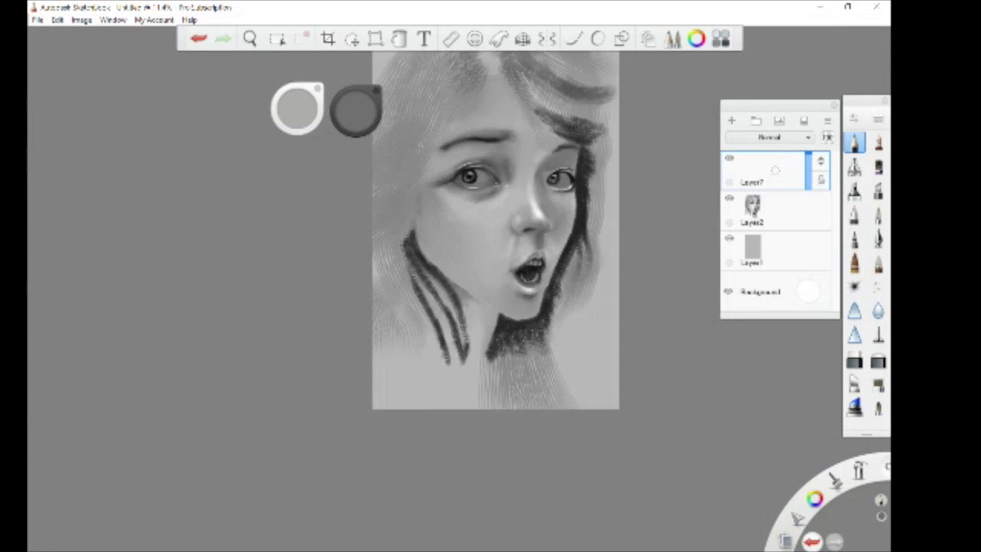
{"action": "scroll", "coordinate": [306, 307], "scroll_direction": "down", "scroll_amount": 1}
{"action": "left_click", "coordinate": [767, 209]}
{"action": "left_click_drag", "start_coordinate": [775, 209], "coordinate": [759, 180]}
{"action": "left_click", "coordinate": [776, 171]}
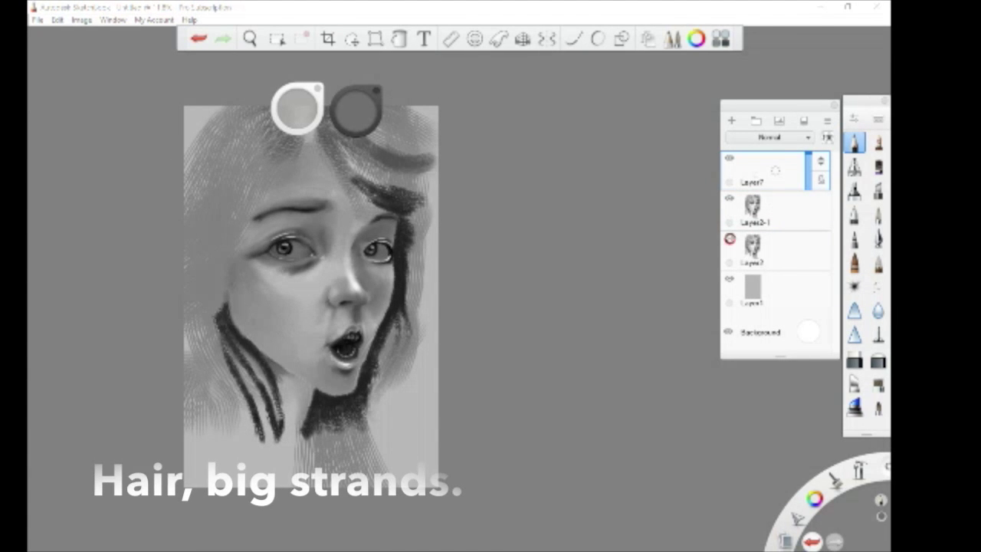
Step: On the duplicated portrait layer, paint big black textured hair strands fanning out from the parting across both sides of the crown
{"action": "left_click", "coordinate": [766, 209]}
{"action": "left_click", "coordinate": [878, 383]}
{"action": "left_click_drag", "start_coordinate": [355, 110], "coordinate": [355, 115]}
{"action": "left_click_drag", "start_coordinate": [293, 106], "coordinate": [297, 107]}
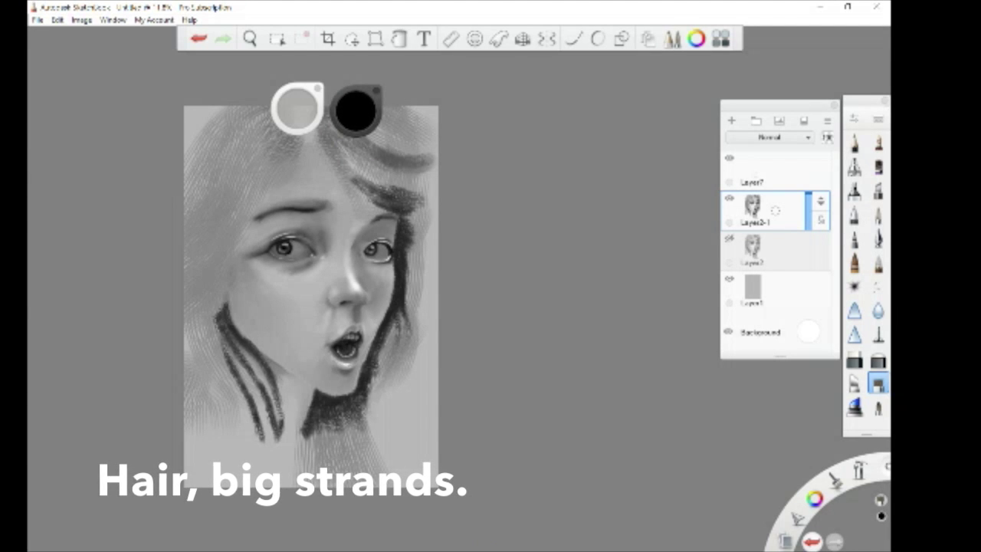
{"action": "mouse_move", "coordinate": [308, 162]}
{"action": "left_mouse_down"}
{"action": "mouse_move", "coordinate": [268, 194]}
{"action": "mouse_move", "coordinate": [277, 227]}
{"action": "left_mouse_up"}
{"action": "mouse_move", "coordinate": [310, 162]}
{"action": "left_mouse_down"}
{"action": "mouse_move", "coordinate": [348, 185]}
{"action": "mouse_move", "coordinate": [361, 224]}
{"action": "left_mouse_up"}
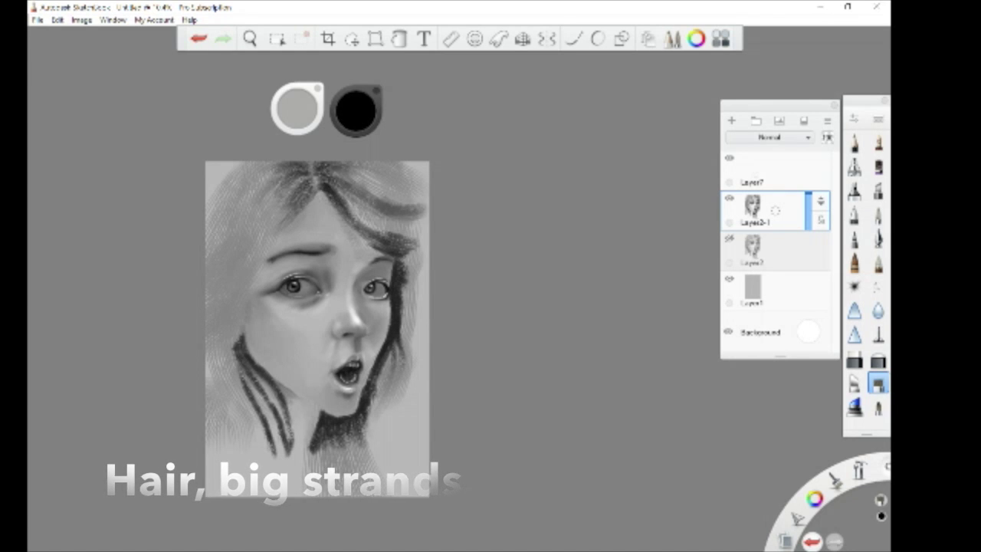
{"action": "left_click_drag", "start_coordinate": [322, 176], "coordinate": [412, 210]}
{"action": "mouse_move", "coordinate": [321, 164]}
{"action": "left_mouse_down"}
{"action": "mouse_move", "coordinate": [430, 197]}
{"action": "mouse_move", "coordinate": [369, 175]}
{"action": "left_mouse_up"}
{"action": "mouse_move", "coordinate": [288, 173]}
{"action": "left_mouse_down"}
{"action": "mouse_move", "coordinate": [252, 216]}
{"action": "mouse_move", "coordinate": [264, 186]}
{"action": "mouse_move", "coordinate": [242, 227]}
{"action": "mouse_move", "coordinate": [261, 246]}
{"action": "mouse_move", "coordinate": [223, 199]}
{"action": "left_mouse_up"}
{"action": "left_click_drag", "start_coordinate": [264, 164], "coordinate": [209, 249]}
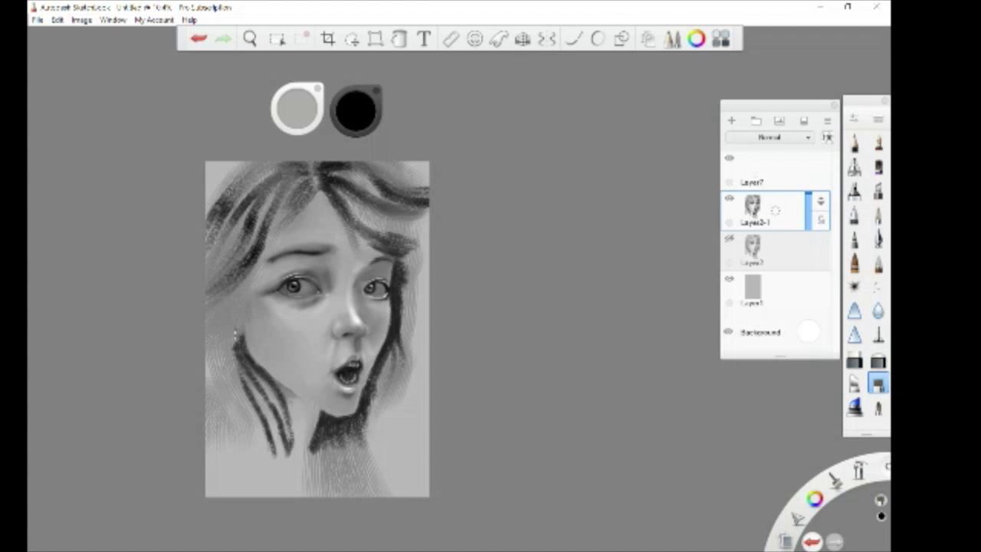
Step: Build up dark strands in the hair beside the nearer eye and cheek, out to the canvas edge
{"action": "left_click_drag", "start_coordinate": [244, 299], "coordinate": [208, 364]}
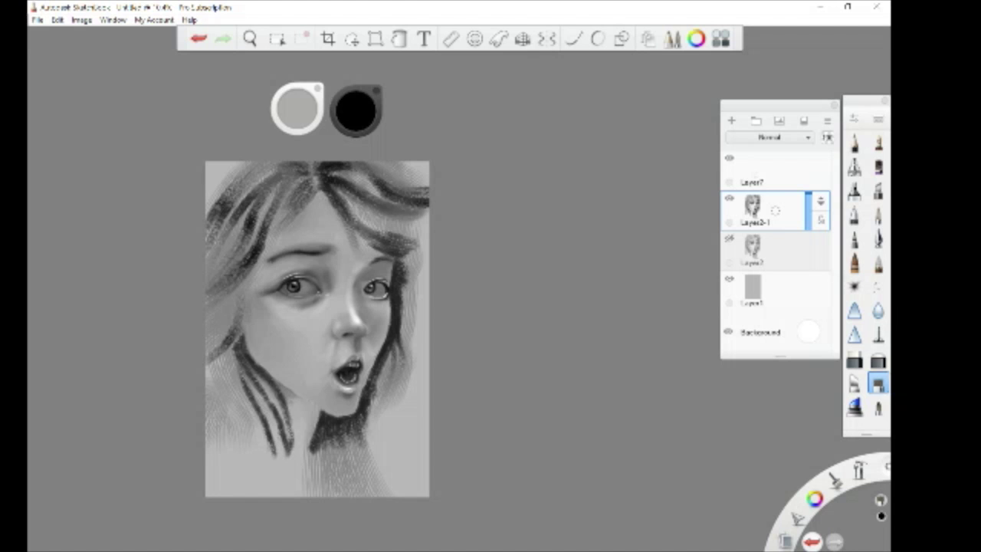
{"action": "left_click_drag", "start_coordinate": [242, 297], "coordinate": [210, 364]}
{"action": "left_click_drag", "start_coordinate": [241, 295], "coordinate": [207, 342]}
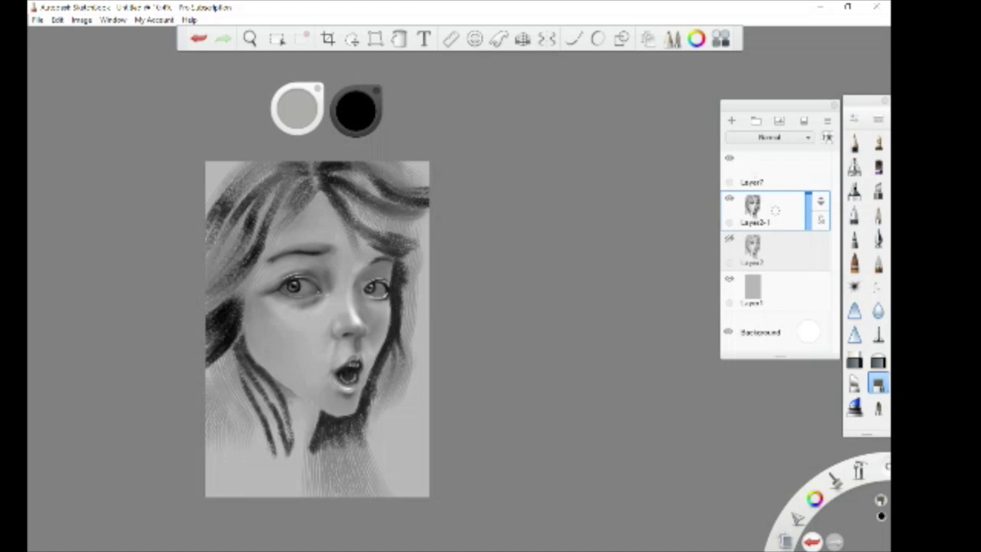
{"action": "left_click_drag", "start_coordinate": [253, 256], "coordinate": [209, 316]}
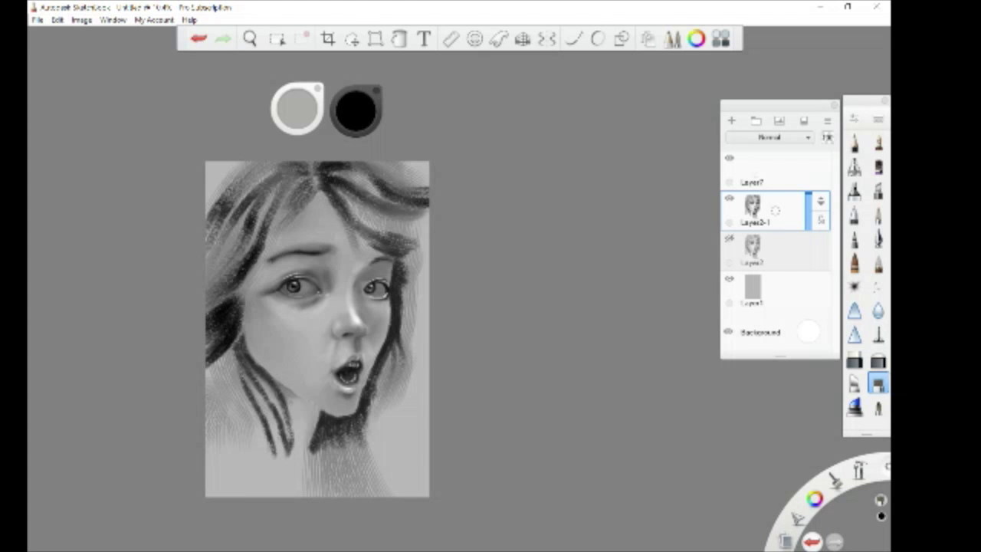
{"action": "left_click_drag", "start_coordinate": [259, 211], "coordinate": [208, 319]}
Step: Extend big dark strands down the nearer hair lengths and the hair behind the neck to the canvas's lower edge
{"action": "left_click_drag", "start_coordinate": [227, 354], "coordinate": [260, 449]}
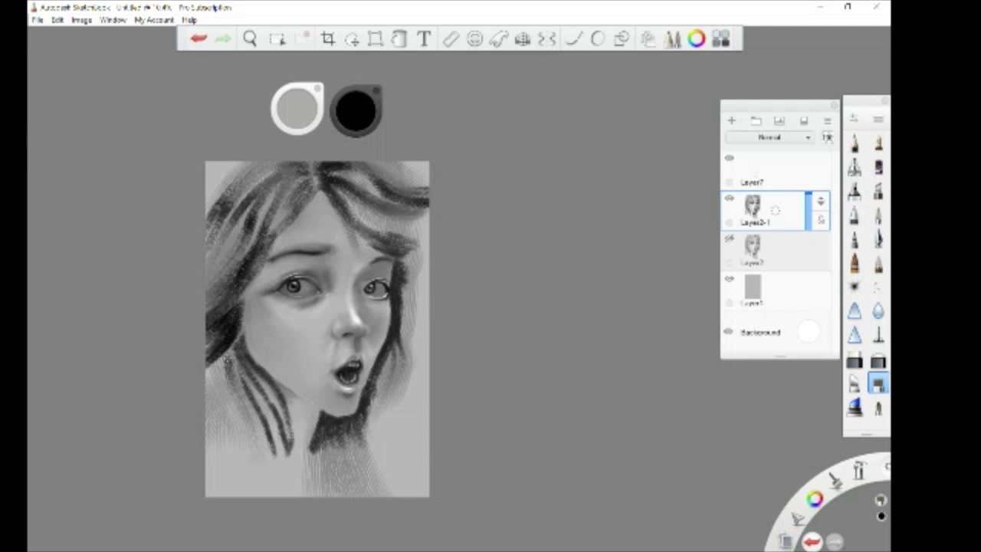
{"action": "mouse_move", "coordinate": [222, 350]}
{"action": "left_mouse_down"}
{"action": "mouse_move", "coordinate": [259, 480]}
{"action": "mouse_move", "coordinate": [214, 376]}
{"action": "left_mouse_up"}
{"action": "mouse_move", "coordinate": [233, 408]}
{"action": "left_mouse_down"}
{"action": "mouse_move", "coordinate": [212, 368]}
{"action": "mouse_move", "coordinate": [269, 486]}
{"action": "mouse_move", "coordinate": [261, 474]}
{"action": "left_mouse_up"}
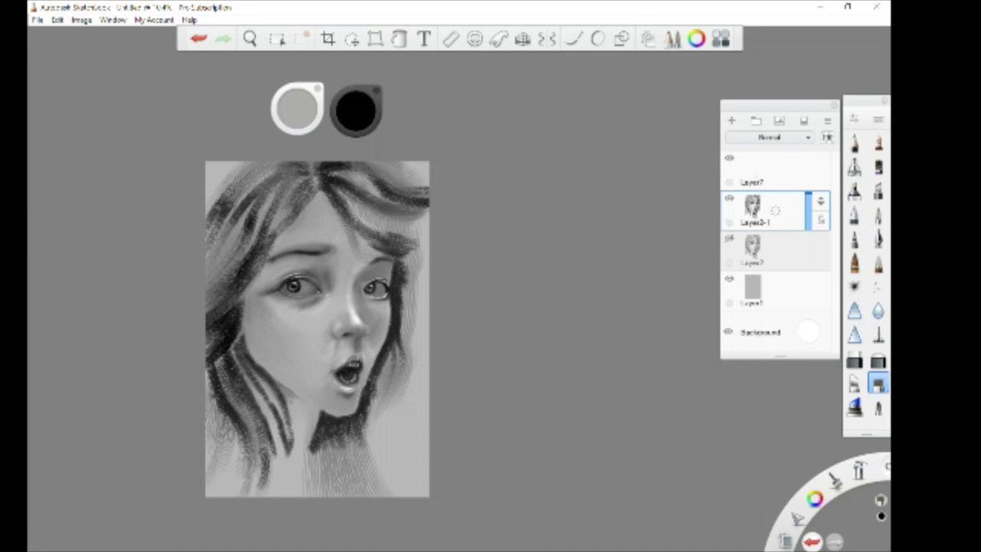
{"action": "mouse_move", "coordinate": [264, 491]}
{"action": "left_mouse_down"}
{"action": "mouse_move", "coordinate": [221, 335]}
{"action": "mouse_move", "coordinate": [230, 490]}
{"action": "left_mouse_up"}
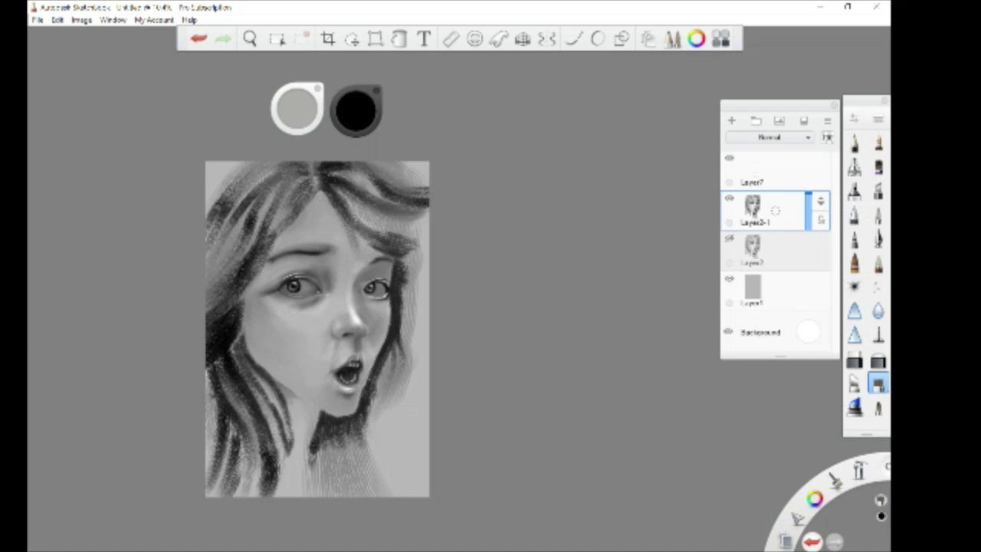
{"action": "left_click_drag", "start_coordinate": [315, 434], "coordinate": [383, 494]}
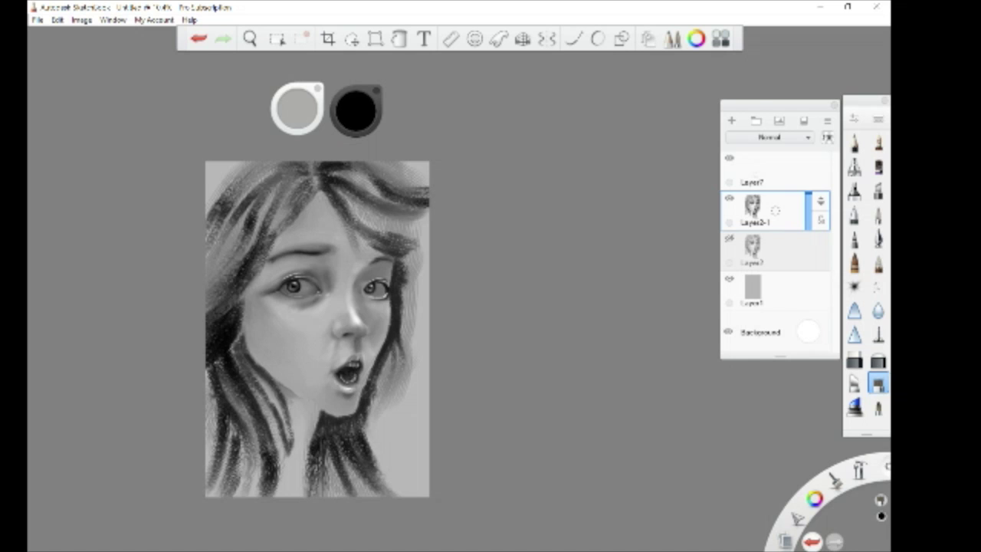
Step: On Layer7, airbrush soft white highlights over the swept hair above the farther eye and the hair beside the farther cheek
{"action": "left_click", "coordinate": [767, 170]}
{"action": "left_click", "coordinate": [855, 167]}
{"action": "left_click_drag", "start_coordinate": [298, 108], "coordinate": [296, 110]}
{"action": "mouse_move", "coordinate": [407, 165]}
{"action": "left_mouse_down"}
{"action": "mouse_move", "coordinate": [360, 211]}
{"action": "mouse_move", "coordinate": [395, 230]}
{"action": "mouse_move", "coordinate": [337, 201]}
{"action": "left_mouse_up"}
{"action": "mouse_move", "coordinate": [410, 320]}
{"action": "left_mouse_down"}
{"action": "mouse_move", "coordinate": [398, 357]}
{"action": "mouse_move", "coordinate": [413, 362]}
{"action": "left_mouse_up"}
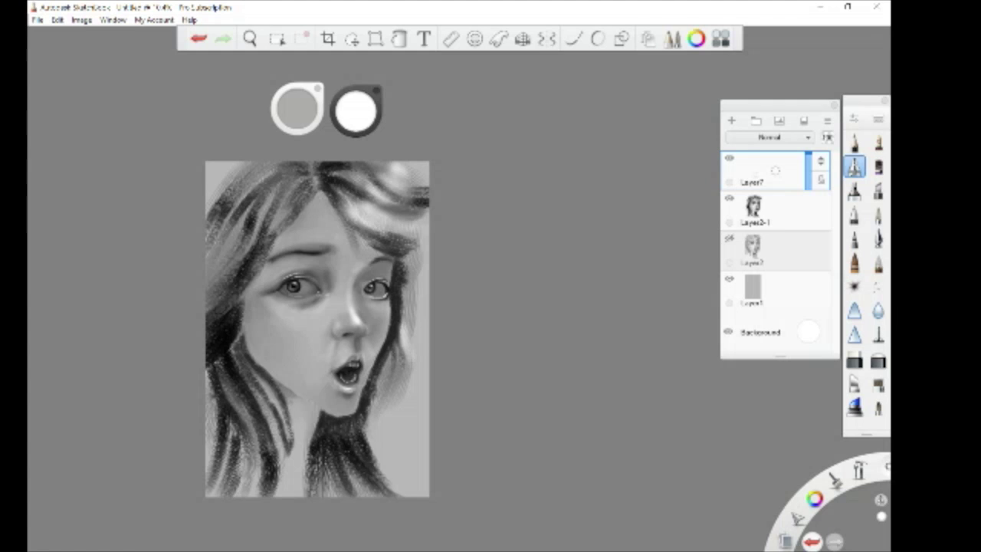
Step: Airbrush white sheen bands across the crown at the parting and down the nearer side of the hair
{"action": "mouse_move", "coordinate": [286, 163]}
{"action": "left_mouse_down"}
{"action": "mouse_move", "coordinate": [305, 168]}
{"action": "mouse_move", "coordinate": [304, 192]}
{"action": "mouse_move", "coordinate": [301, 167]}
{"action": "mouse_move", "coordinate": [265, 188]}
{"action": "left_mouse_up"}
{"action": "mouse_move", "coordinate": [322, 162]}
{"action": "left_mouse_down"}
{"action": "mouse_move", "coordinate": [349, 188]}
{"action": "mouse_move", "coordinate": [342, 160]}
{"action": "mouse_move", "coordinate": [314, 189]}
{"action": "left_mouse_up"}
{"action": "mouse_move", "coordinate": [257, 172]}
{"action": "left_mouse_down"}
{"action": "mouse_move", "coordinate": [217, 211]}
{"action": "mouse_move", "coordinate": [293, 227]}
{"action": "mouse_move", "coordinate": [224, 218]}
{"action": "left_mouse_up"}
{"action": "left_click_drag", "start_coordinate": [279, 190], "coordinate": [241, 222]}
{"action": "mouse_move", "coordinate": [253, 270]}
{"action": "left_mouse_down"}
{"action": "mouse_move", "coordinate": [214, 309]}
{"action": "mouse_move", "coordinate": [208, 299]}
{"action": "left_mouse_up"}
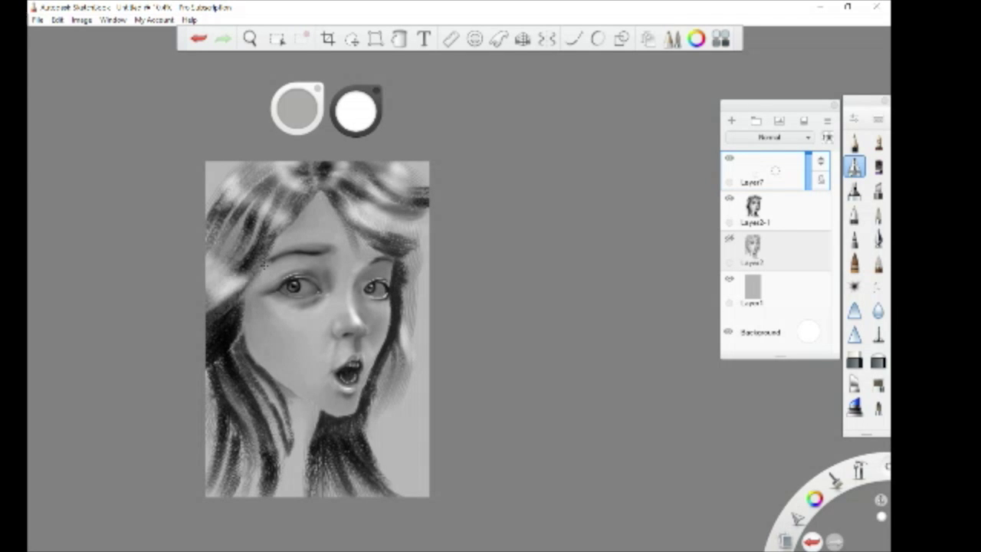
Step: On Layer2-1, smudge the crown hair on the nearer side along the strand direction with the blending brush
{"action": "left_click", "coordinate": [754, 207]}
{"action": "left_click", "coordinate": [878, 263]}
{"action": "left_click_drag", "start_coordinate": [317, 330], "coordinate": [174, 331]}
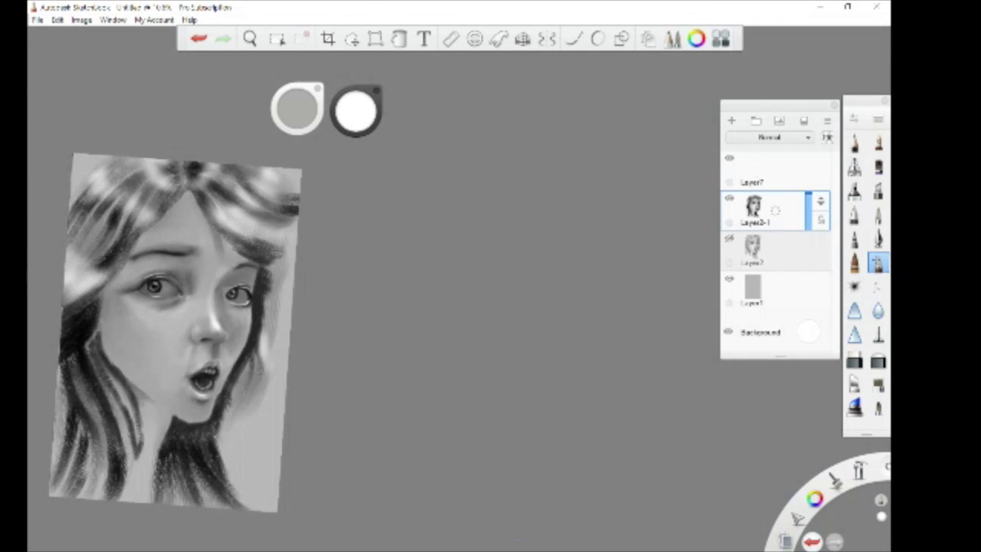
{"action": "left_click_drag", "start_coordinate": [297, 110], "coordinate": [299, 111]}
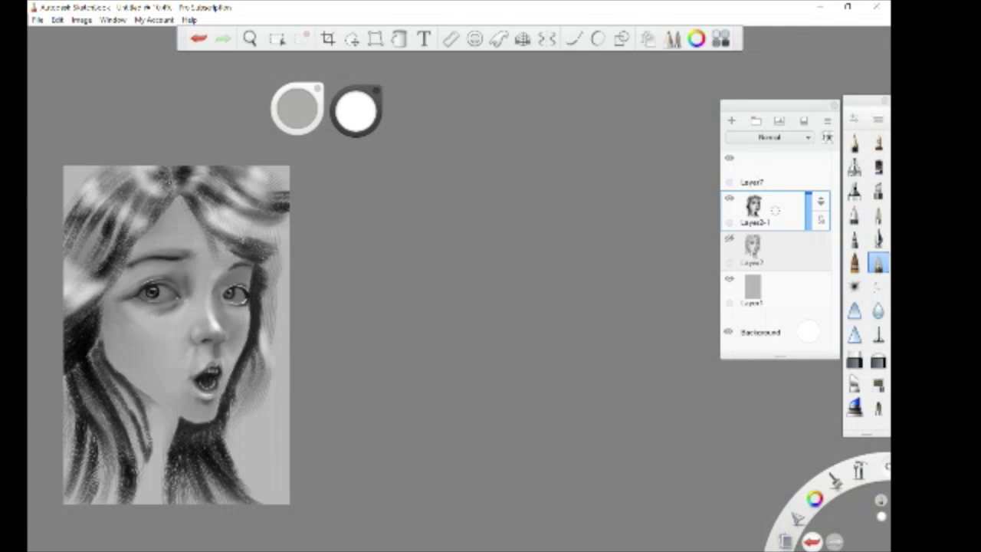
{"action": "left_click_drag", "start_coordinate": [148, 192], "coordinate": [142, 216]}
{"action": "left_click_drag", "start_coordinate": [83, 201], "coordinate": [68, 244]}
{"action": "left_click_drag", "start_coordinate": [96, 209], "coordinate": [77, 247]}
{"action": "mouse_move", "coordinate": [119, 198]}
{"action": "left_mouse_down"}
{"action": "mouse_move", "coordinate": [71, 250]}
{"action": "mouse_move", "coordinate": [95, 253]}
{"action": "mouse_move", "coordinate": [77, 270]}
{"action": "left_mouse_up"}
{"action": "left_click_drag", "start_coordinate": [109, 241], "coordinate": [101, 251]}
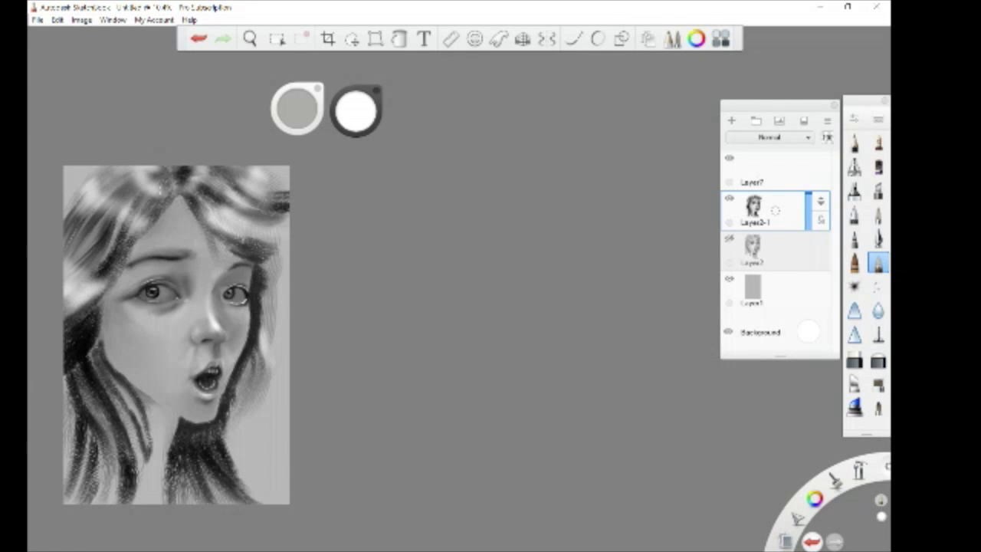
{"action": "mouse_move", "coordinate": [133, 175]}
{"action": "left_mouse_down"}
{"action": "mouse_move", "coordinate": [116, 188]}
{"action": "mouse_move", "coordinate": [125, 209]}
{"action": "left_mouse_up"}
Step: Smudge the lower ends of the nearer hair lengths downward into smooth strands
{"action": "left_click_drag", "start_coordinate": [95, 445], "coordinate": [86, 495]}
{"action": "mouse_move", "coordinate": [107, 432]}
{"action": "left_mouse_down"}
{"action": "mouse_move", "coordinate": [83, 502]}
{"action": "mouse_move", "coordinate": [67, 497]}
{"action": "left_mouse_up"}
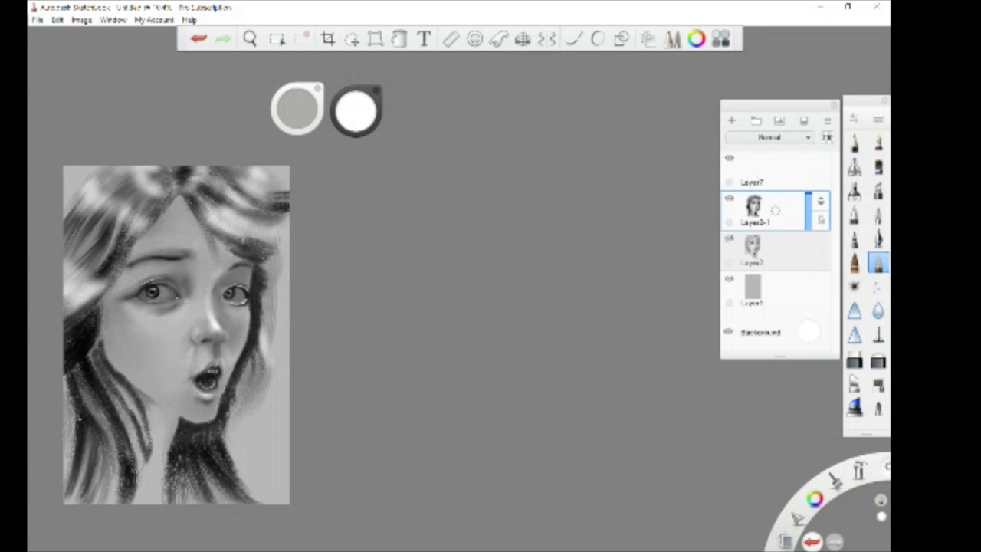
{"action": "left_click_drag", "start_coordinate": [81, 386], "coordinate": [66, 475]}
{"action": "left_click_drag", "start_coordinate": [72, 376], "coordinate": [65, 476]}
{"action": "left_click_drag", "start_coordinate": [92, 426], "coordinate": [81, 483]}
{"action": "left_click_drag", "start_coordinate": [76, 460], "coordinate": [66, 505]}
{"action": "left_click_drag", "start_coordinate": [101, 441], "coordinate": [94, 503]}
{"action": "mouse_move", "coordinate": [83, 474]}
{"action": "left_mouse_down"}
{"action": "mouse_move", "coordinate": [71, 503]}
{"action": "mouse_move", "coordinate": [90, 477]}
{"action": "left_mouse_up"}
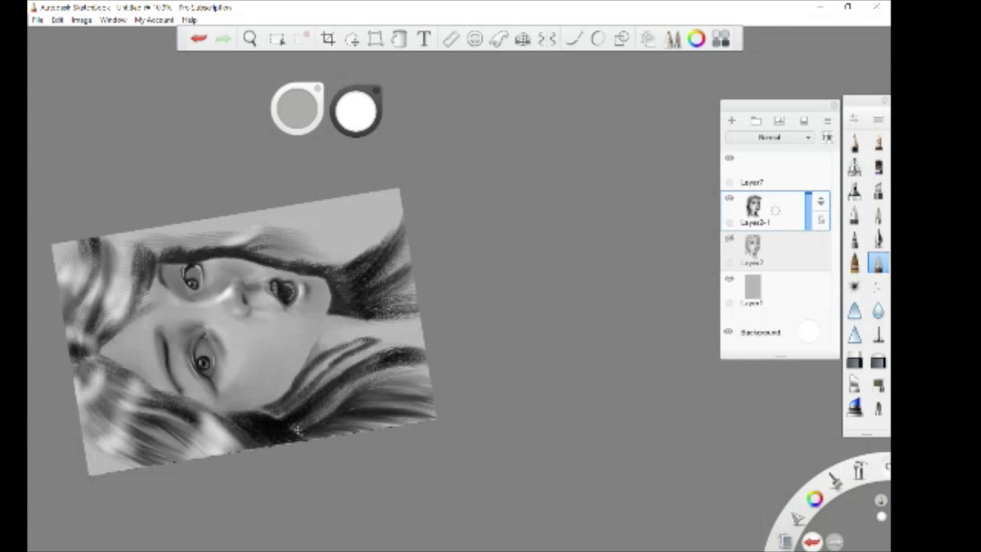
Step: Blend the dark strands beside the nearer cheek and neck, and the hair above the nearer eye, into smooth locks
{"action": "left_click_drag", "start_coordinate": [408, 368], "coordinate": [302, 421]}
{"action": "left_click_drag", "start_coordinate": [352, 382], "coordinate": [307, 416]}
{"action": "mouse_move", "coordinate": [424, 347]}
{"action": "left_mouse_down"}
{"action": "mouse_move", "coordinate": [309, 392]}
{"action": "mouse_move", "coordinate": [392, 353]}
{"action": "mouse_move", "coordinate": [305, 379]}
{"action": "mouse_move", "coordinate": [349, 347]}
{"action": "mouse_move", "coordinate": [388, 339]}
{"action": "mouse_move", "coordinate": [248, 414]}
{"action": "left_mouse_up"}
{"action": "left_click_drag", "start_coordinate": [394, 342], "coordinate": [332, 377]}
{"action": "left_click_drag", "start_coordinate": [311, 421], "coordinate": [234, 414]}
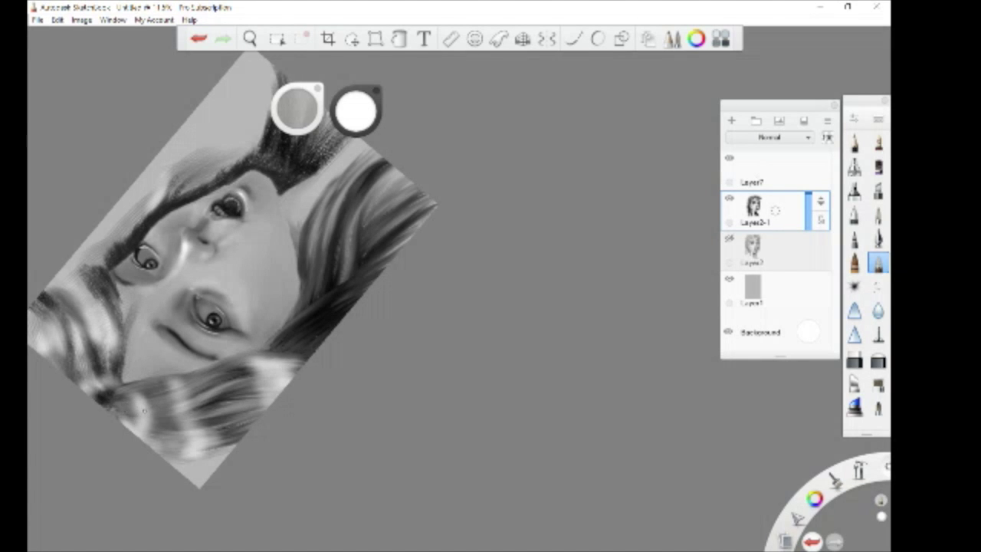
{"action": "left_click_drag", "start_coordinate": [230, 391], "coordinate": [230, 429]}
Step: Smudge the neck-side edge and lower ends of the hair behind the neck
{"action": "left_click_drag", "start_coordinate": [349, 360], "coordinate": [300, 383]}
{"action": "left_click_drag", "start_coordinate": [346, 356], "coordinate": [285, 383]}
{"action": "mouse_move", "coordinate": [328, 339]}
{"action": "left_mouse_down"}
{"action": "mouse_move", "coordinate": [279, 379]}
{"action": "mouse_move", "coordinate": [215, 345]}
{"action": "left_mouse_up"}
{"action": "left_click_drag", "start_coordinate": [403, 295], "coordinate": [365, 310]}
{"action": "left_click_drag", "start_coordinate": [279, 325], "coordinate": [262, 333]}
{"action": "left_click_drag", "start_coordinate": [358, 301], "coordinate": [343, 309]}
{"action": "mouse_move", "coordinate": [400, 279]}
{"action": "left_mouse_down"}
{"action": "mouse_move", "coordinate": [351, 304]}
{"action": "mouse_move", "coordinate": [331, 338]}
{"action": "left_mouse_up"}
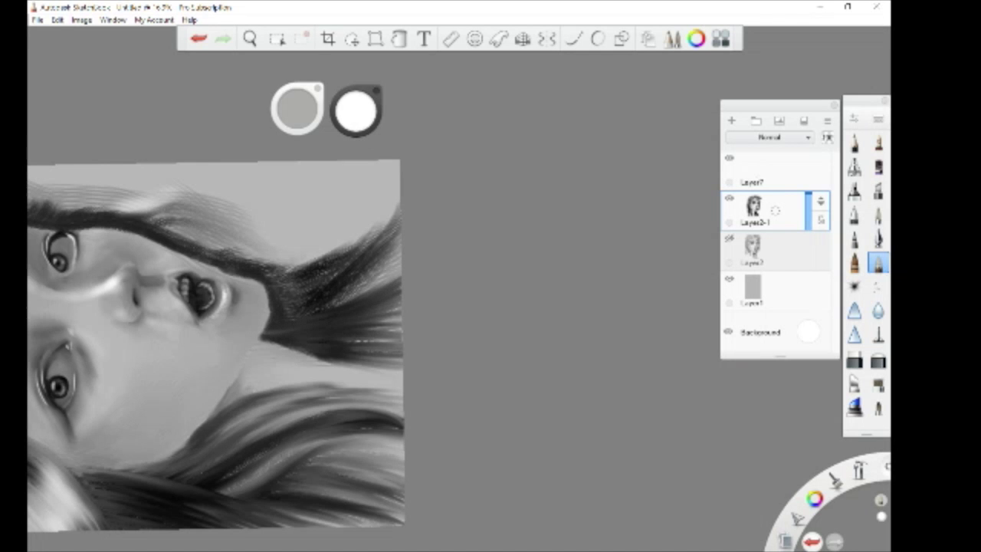
Step: Blend the remaining rough strands of the hair behind the neck, from under the chin to the canvas edge
{"action": "left_click_drag", "start_coordinate": [402, 341], "coordinate": [345, 366]}
{"action": "left_click_drag", "start_coordinate": [230, 368], "coordinate": [223, 330]}
{"action": "left_click_drag", "start_coordinate": [356, 244], "coordinate": [268, 277]}
{"action": "left_click_drag", "start_coordinate": [406, 225], "coordinate": [281, 290]}
{"action": "mouse_move", "coordinate": [345, 279]}
{"action": "left_mouse_down"}
{"action": "mouse_move", "coordinate": [286, 310]}
{"action": "mouse_move", "coordinate": [252, 292]}
{"action": "mouse_move", "coordinate": [264, 305]}
{"action": "left_mouse_up"}
{"action": "left_click_drag", "start_coordinate": [230, 368], "coordinate": [223, 322]}
{"action": "left_click_drag", "start_coordinate": [368, 334], "coordinate": [279, 342]}
{"action": "left_click_drag", "start_coordinate": [396, 310], "coordinate": [276, 335]}
{"action": "left_click_drag", "start_coordinate": [405, 293], "coordinate": [345, 305]}
{"action": "mouse_move", "coordinate": [420, 253]}
{"action": "left_mouse_down"}
{"action": "mouse_move", "coordinate": [348, 300]}
{"action": "mouse_move", "coordinate": [351, 282]}
{"action": "left_mouse_up"}
{"action": "mouse_move", "coordinate": [414, 262]}
{"action": "left_mouse_down"}
{"action": "mouse_move", "coordinate": [294, 271]}
{"action": "mouse_move", "coordinate": [322, 282]}
{"action": "mouse_move", "coordinate": [334, 270]}
{"action": "mouse_move", "coordinate": [307, 268]}
{"action": "left_mouse_up"}
{"action": "mouse_move", "coordinate": [322, 276]}
{"action": "left_mouse_down"}
{"action": "mouse_move", "coordinate": [292, 230]}
{"action": "mouse_move", "coordinate": [268, 216]}
{"action": "mouse_move", "coordinate": [239, 353]}
{"action": "left_mouse_up"}
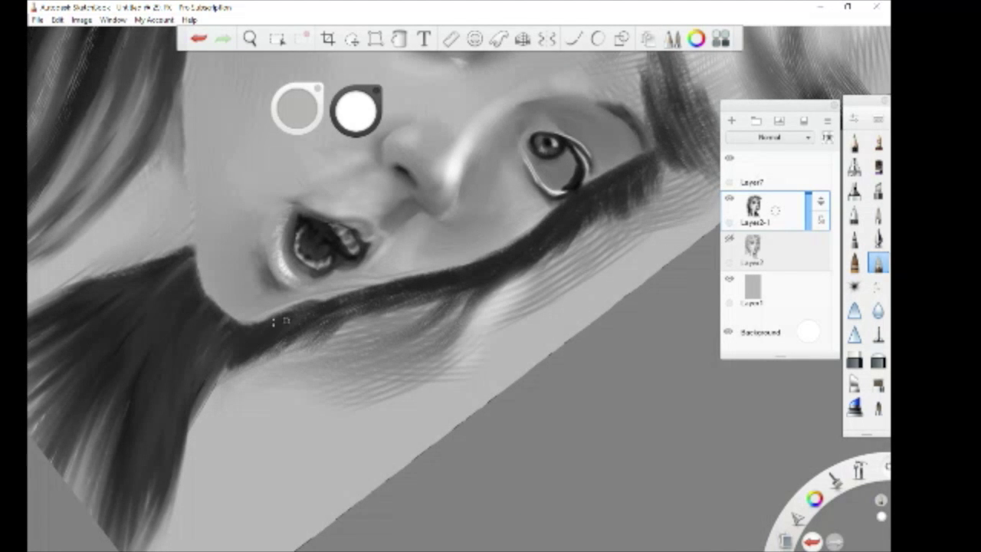
Step: Smooth the dark hair strand that runs along the farther jaw and cheek
{"action": "left_click_drag", "start_coordinate": [346, 302], "coordinate": [222, 383]}
{"action": "left_click_drag", "start_coordinate": [376, 308], "coordinate": [292, 358]}
{"action": "left_click_drag", "start_coordinate": [395, 285], "coordinate": [360, 328]}
{"action": "left_click_drag", "start_coordinate": [460, 299], "coordinate": [525, 263]}
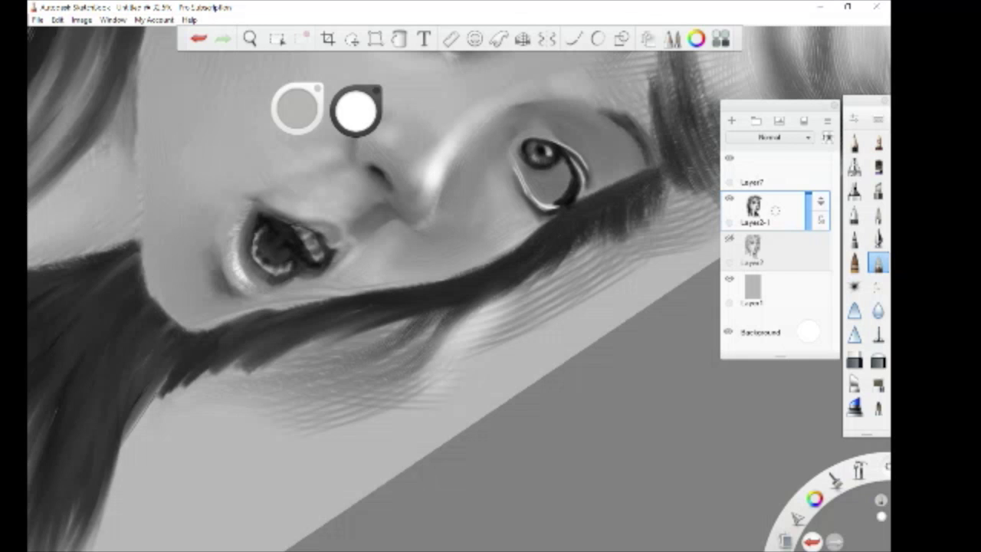
Step: Smudge feathered strands outward from the dark hair along the farther jaw and cheek into the lighter hair
{"action": "left_click_drag", "start_coordinate": [433, 306], "coordinate": [268, 398]}
{"action": "mouse_move", "coordinate": [406, 321]}
{"action": "left_mouse_down"}
{"action": "mouse_move", "coordinate": [230, 395]}
{"action": "mouse_move", "coordinate": [192, 418]}
{"action": "mouse_move", "coordinate": [195, 433]}
{"action": "left_mouse_up"}
{"action": "left_click_drag", "start_coordinate": [443, 313], "coordinate": [222, 418]}
{"action": "mouse_move", "coordinate": [443, 306]}
{"action": "left_mouse_down"}
{"action": "mouse_move", "coordinate": [280, 413]}
{"action": "mouse_move", "coordinate": [288, 437]}
{"action": "left_mouse_up"}
{"action": "mouse_move", "coordinate": [519, 282]}
{"action": "left_mouse_down"}
{"action": "mouse_move", "coordinate": [276, 426]}
{"action": "mouse_move", "coordinate": [306, 454]}
{"action": "left_mouse_up"}
{"action": "left_click_drag", "start_coordinate": [538, 268], "coordinate": [358, 439]}
{"action": "mouse_move", "coordinate": [557, 251]}
{"action": "left_mouse_down"}
{"action": "mouse_move", "coordinate": [374, 431]}
{"action": "mouse_move", "coordinate": [463, 371]}
{"action": "left_mouse_up"}
{"action": "mouse_move", "coordinate": [583, 242]}
{"action": "left_mouse_down"}
{"action": "mouse_move", "coordinate": [525, 320]}
{"action": "mouse_move", "coordinate": [530, 328]}
{"action": "mouse_move", "coordinate": [588, 266]}
{"action": "left_mouse_up"}
Step: Pull feathered strands outward from the dark hair beside the farther eye and temple
{"action": "left_click_drag", "start_coordinate": [361, 285], "coordinate": [460, 339]}
{"action": "left_click_drag", "start_coordinate": [353, 268], "coordinate": [453, 328]}
{"action": "mouse_move", "coordinate": [391, 281]}
{"action": "left_mouse_down"}
{"action": "mouse_move", "coordinate": [483, 347]}
{"action": "mouse_move", "coordinate": [474, 354]}
{"action": "left_mouse_up"}
{"action": "left_click_drag", "start_coordinate": [371, 261], "coordinate": [469, 312]}
{"action": "left_click_drag", "start_coordinate": [335, 247], "coordinate": [481, 341]}
{"action": "left_click_drag", "start_coordinate": [405, 285], "coordinate": [521, 377]}
Step: Smudge the dark fringe strand from the parting across the forehead to above the farther eyebrow into smooth, tapered locks
{"action": "mouse_move", "coordinate": [345, 250]}
{"action": "left_mouse_down"}
{"action": "mouse_move", "coordinate": [439, 227]}
{"action": "mouse_move", "coordinate": [416, 192]}
{"action": "mouse_move", "coordinate": [424, 156]}
{"action": "mouse_move", "coordinate": [122, 346]}
{"action": "left_mouse_up"}
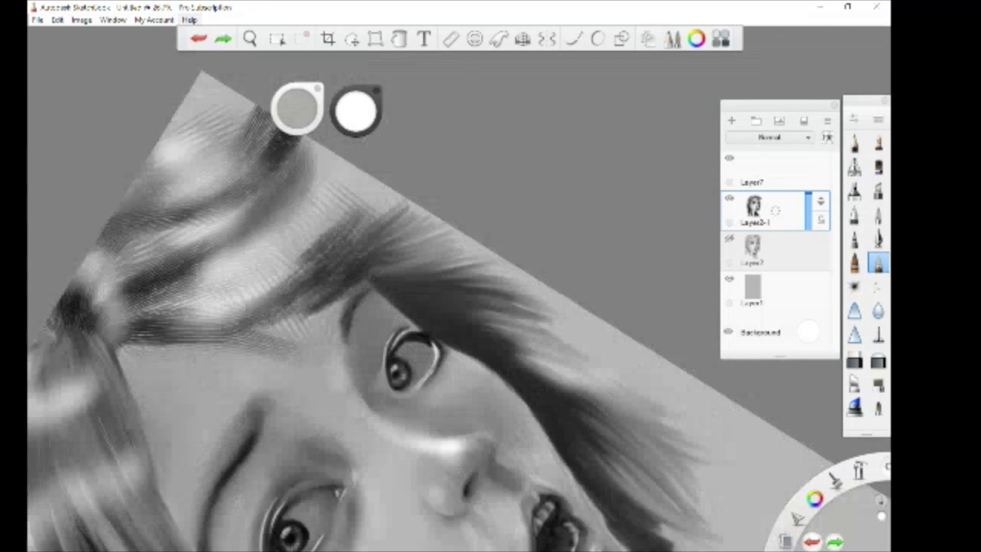
{"action": "mouse_move", "coordinate": [184, 349]}
{"action": "left_mouse_down"}
{"action": "mouse_move", "coordinate": [315, 330]}
{"action": "mouse_move", "coordinate": [285, 329]}
{"action": "left_mouse_up"}
{"action": "left_click_drag", "start_coordinate": [123, 342], "coordinate": [183, 325]}
{"action": "left_click_drag", "start_coordinate": [212, 328], "coordinate": [284, 311]}
{"action": "left_click_drag", "start_coordinate": [139, 345], "coordinate": [288, 312]}
{"action": "mouse_move", "coordinate": [345, 285]}
{"action": "left_mouse_down"}
{"action": "mouse_move", "coordinate": [258, 322]}
{"action": "mouse_move", "coordinate": [146, 331]}
{"action": "left_mouse_up"}
{"action": "left_click_drag", "start_coordinate": [307, 288], "coordinate": [437, 221]}
{"action": "left_click_drag", "start_coordinate": [268, 293], "coordinate": [414, 215]}
{"action": "mouse_move", "coordinate": [338, 253]}
{"action": "left_mouse_down"}
{"action": "mouse_move", "coordinate": [285, 280]}
{"action": "mouse_move", "coordinate": [153, 306]}
{"action": "left_mouse_up"}
{"action": "left_click_drag", "start_coordinate": [326, 234], "coordinate": [248, 274]}
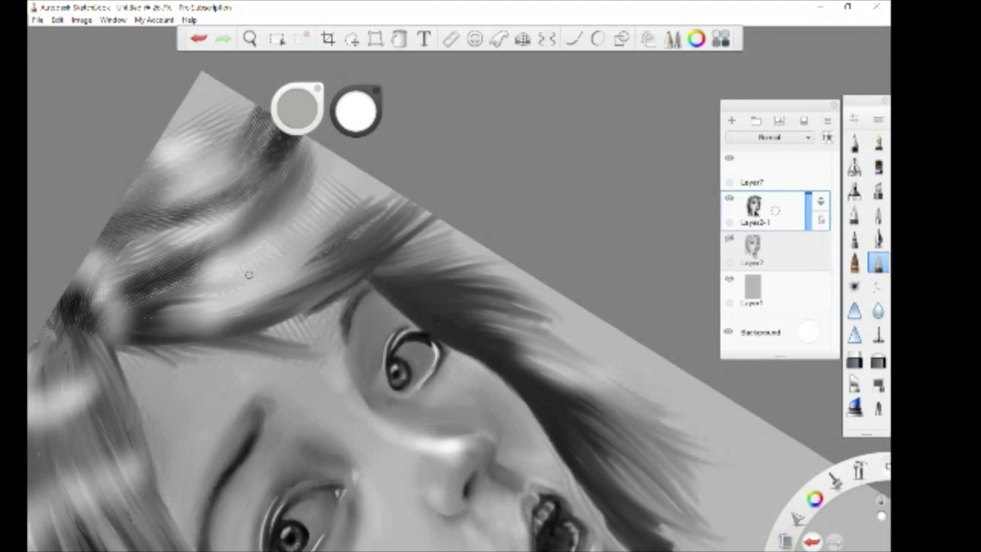
Step: Smudge the light hair beside the parting and along the canvas edge into tapered strands following the hair flow
{"action": "left_click_drag", "start_coordinate": [307, 267], "coordinate": [392, 198]}
{"action": "left_click_drag", "start_coordinate": [346, 234], "coordinate": [384, 193]}
{"action": "mouse_move", "coordinate": [199, 277]}
{"action": "left_mouse_down"}
{"action": "mouse_move", "coordinate": [138, 299]}
{"action": "mouse_move", "coordinate": [141, 276]}
{"action": "left_mouse_up"}
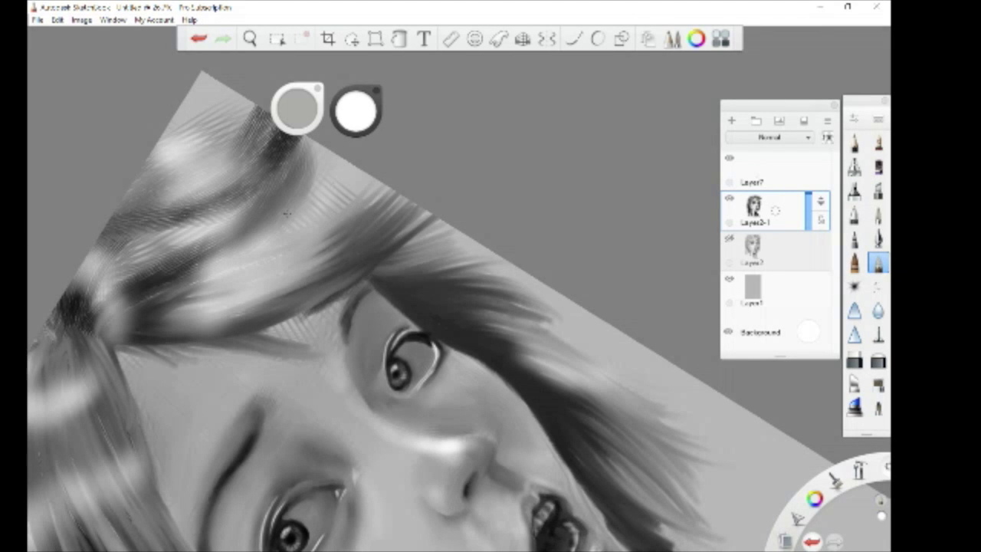
{"action": "mouse_move", "coordinate": [288, 226]}
{"action": "left_mouse_down"}
{"action": "mouse_move", "coordinate": [359, 176]}
{"action": "mouse_move", "coordinate": [314, 159]}
{"action": "left_mouse_up"}
{"action": "mouse_move", "coordinate": [329, 203]}
{"action": "left_mouse_down"}
{"action": "mouse_move", "coordinate": [310, 149]}
{"action": "mouse_move", "coordinate": [279, 138]}
{"action": "left_mouse_up"}
{"action": "left_click_drag", "start_coordinate": [279, 176], "coordinate": [262, 140]}
{"action": "mouse_move", "coordinate": [234, 207]}
{"action": "left_mouse_down"}
{"action": "mouse_move", "coordinate": [268, 112]}
{"action": "mouse_move", "coordinate": [180, 106]}
{"action": "left_mouse_up"}
{"action": "left_click_drag", "start_coordinate": [164, 184], "coordinate": [136, 138]}
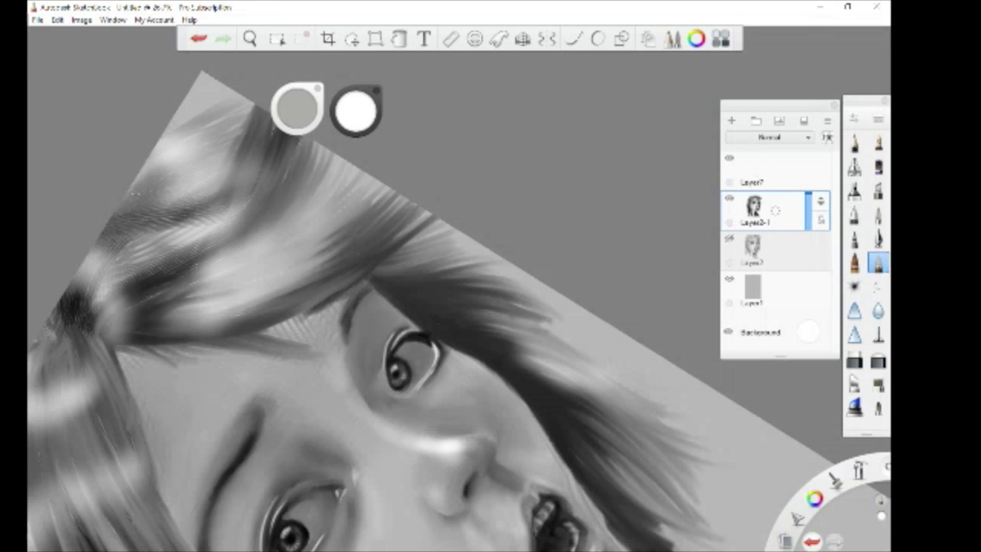
Step: Blend the remaining rough hair at the crown and parting, and pull soft strands down the fringe over the farther eye
{"action": "left_click_drag", "start_coordinate": [180, 211], "coordinate": [253, 149]}
{"action": "mouse_move", "coordinate": [253, 115]}
{"action": "left_mouse_down"}
{"action": "mouse_move", "coordinate": [236, 138]}
{"action": "mouse_move", "coordinate": [253, 119]}
{"action": "left_mouse_up"}
{"action": "mouse_move", "coordinate": [96, 239]}
{"action": "left_mouse_down"}
{"action": "mouse_move", "coordinate": [115, 222]}
{"action": "mouse_move", "coordinate": [188, 209]}
{"action": "mouse_move", "coordinate": [111, 251]}
{"action": "left_mouse_up"}
{"action": "left_click_drag", "start_coordinate": [71, 315], "coordinate": [100, 257]}
{"action": "mouse_move", "coordinate": [158, 242]}
{"action": "left_mouse_down"}
{"action": "mouse_move", "coordinate": [96, 299]}
{"action": "mouse_move", "coordinate": [110, 318]}
{"action": "mouse_move", "coordinate": [173, 234]}
{"action": "left_mouse_up"}
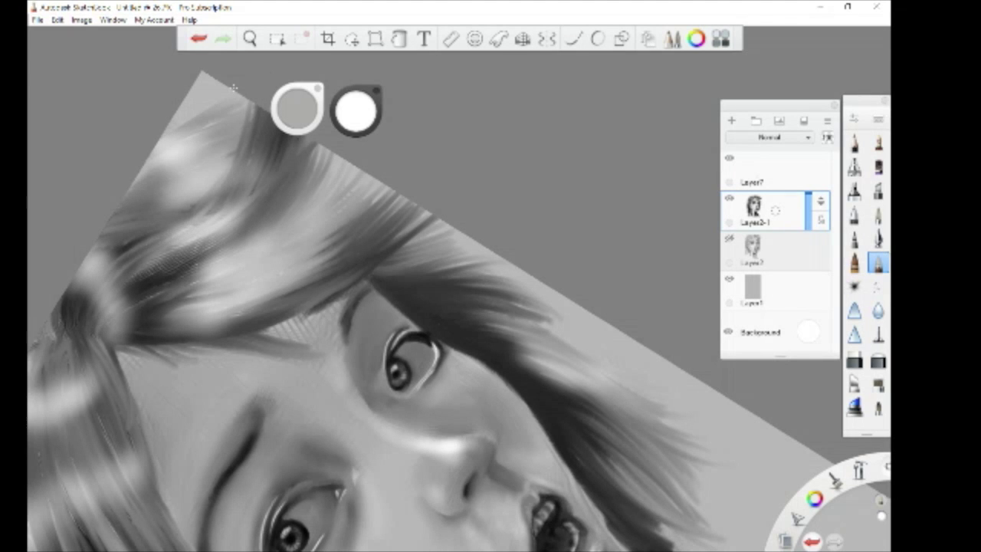
{"action": "mouse_move", "coordinate": [115, 281]}
{"action": "left_mouse_down"}
{"action": "mouse_move", "coordinate": [191, 232]}
{"action": "mouse_move", "coordinate": [171, 256]}
{"action": "left_mouse_up"}
{"action": "left_click_drag", "start_coordinate": [273, 230], "coordinate": [354, 174]}
{"action": "left_click_drag", "start_coordinate": [167, 281], "coordinate": [205, 261]}
{"action": "left_click_drag", "start_coordinate": [314, 203], "coordinate": [357, 187]}
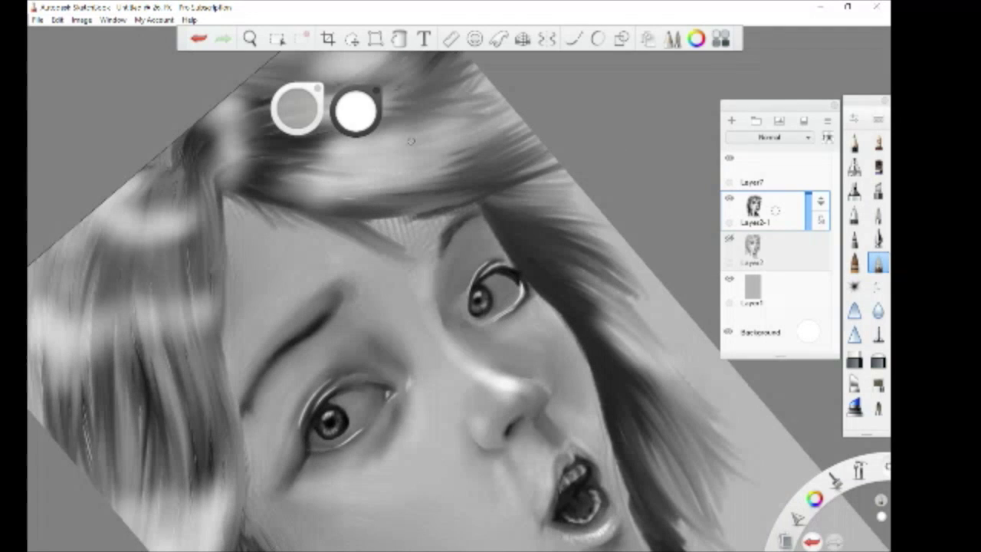
{"action": "left_click_drag", "start_coordinate": [493, 191], "coordinate": [379, 222]}
{"action": "mouse_move", "coordinate": [564, 167]}
{"action": "left_mouse_down"}
{"action": "mouse_move", "coordinate": [518, 184]}
{"action": "mouse_move", "coordinate": [548, 153]}
{"action": "mouse_move", "coordinate": [511, 192]}
{"action": "left_mouse_up"}
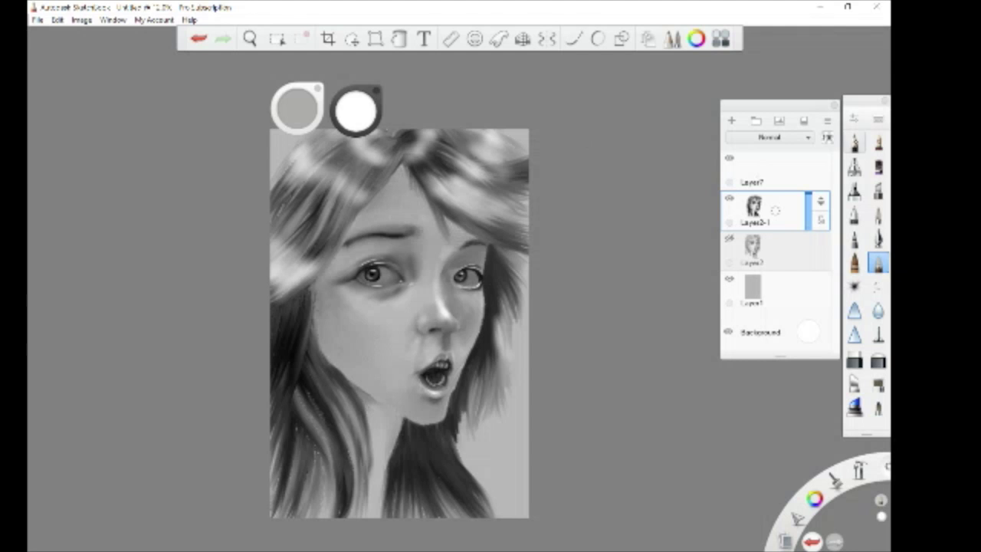
Step: Draw thin white and dark grey flyaway hairs over the hair and around the face outline with the pencil
{"action": "left_click", "coordinate": [855, 142]}
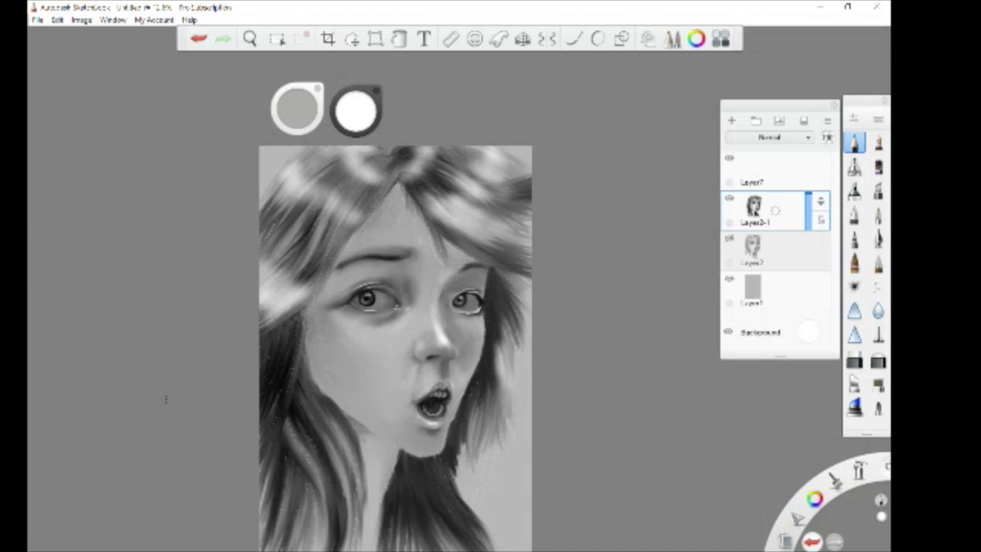
{"action": "key", "text": "ctrl+equal"}
{"action": "left_click_drag", "start_coordinate": [355, 111], "coordinate": [322, 159]}
{"action": "left_click_drag", "start_coordinate": [526, 223], "coordinate": [569, 211]}
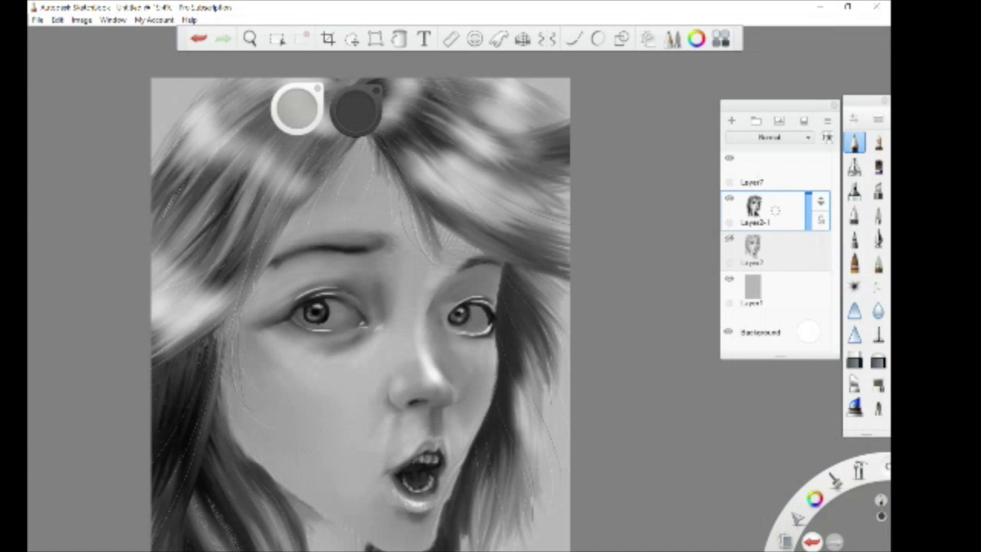
Step: Add a layer above the portrait layer, set it to Overlay, and speckle black skin texture onto the face
{"action": "scroll", "coordinate": [360, 299], "scroll_direction": "down", "scroll_amount": 2}
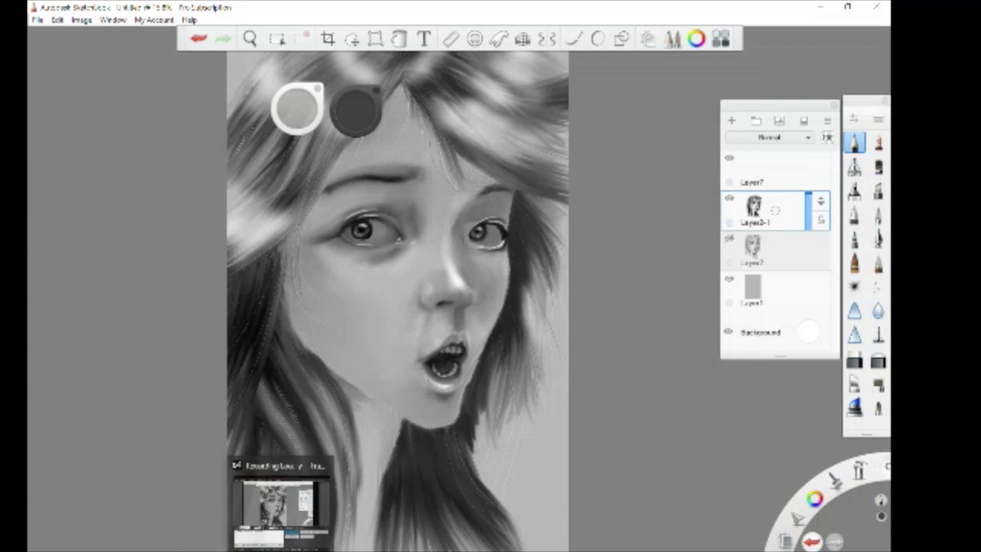
{"action": "scroll", "coordinate": [268, 436], "scroll_direction": "down", "scroll_amount": 2}
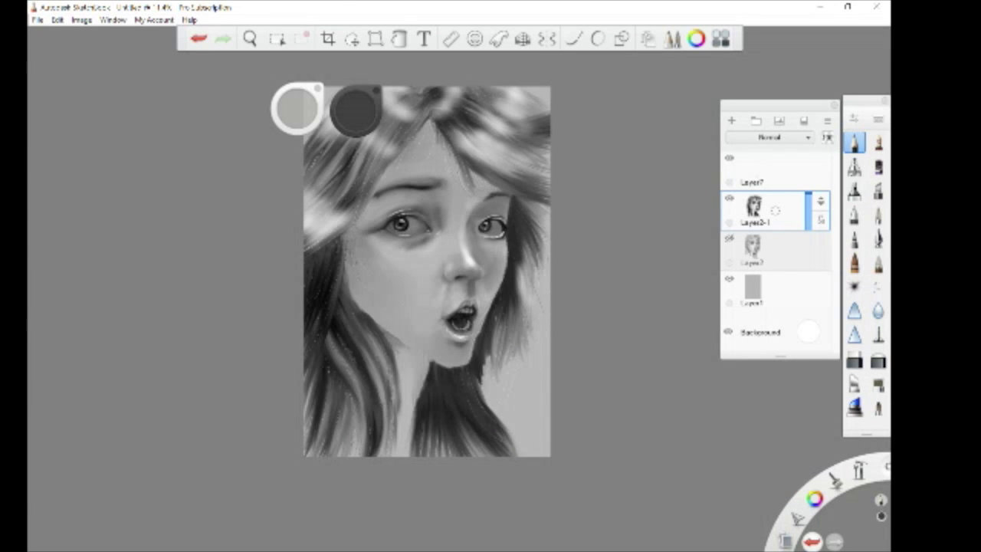
{"action": "scroll", "coordinate": [537, 200], "scroll_direction": "up", "scroll_amount": 3}
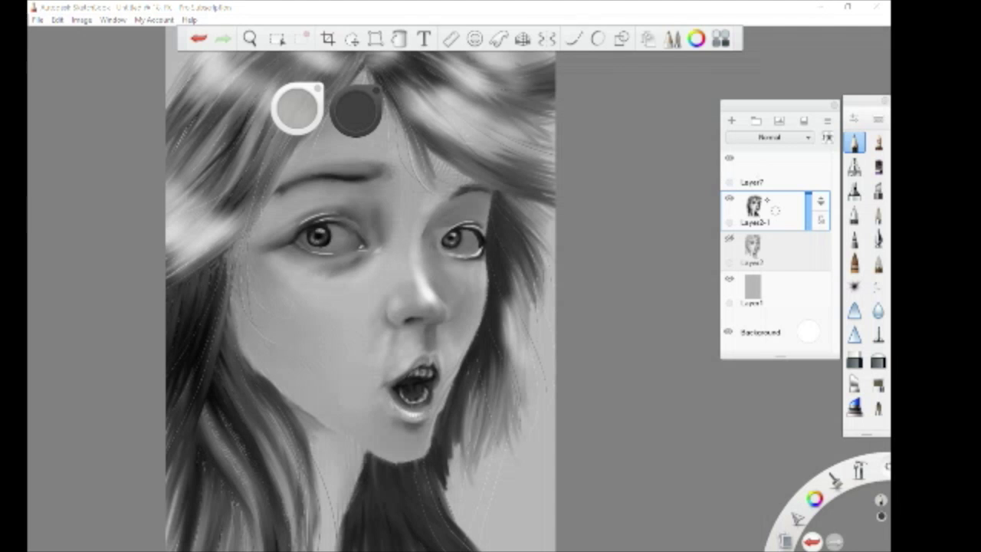
{"action": "key", "text": "ctrl+shift+n"}
{"action": "left_click", "coordinate": [878, 286]}
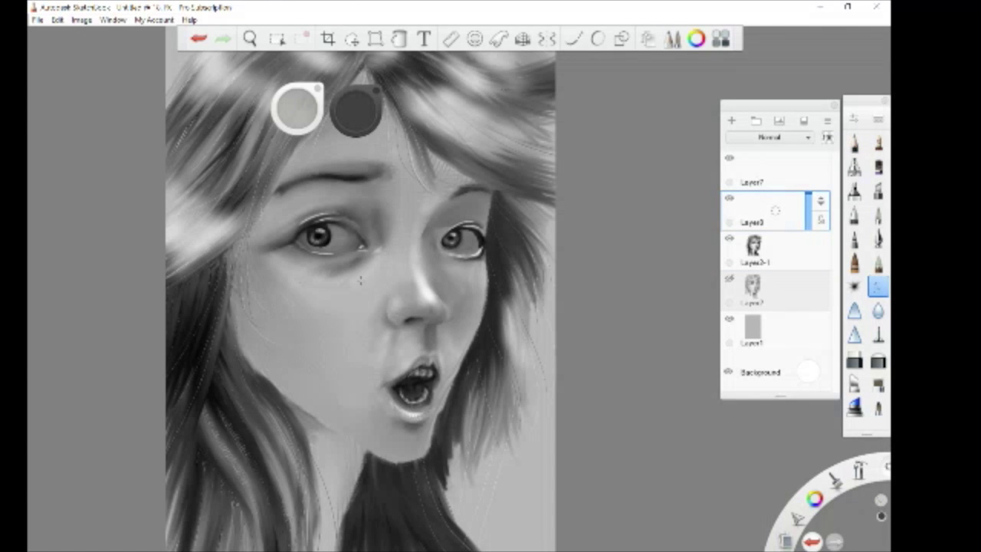
{"action": "scroll", "coordinate": [383, 287], "scroll_direction": "up", "scroll_amount": 2}
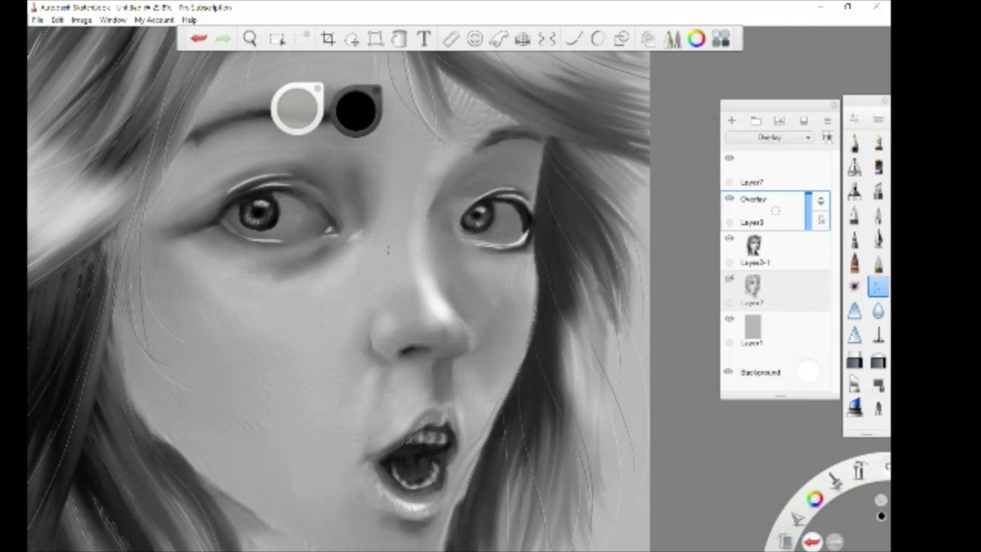
Step: Speckle white skin texture onto the face and black texture onto the neck on the overlay layer
{"action": "left_click_drag", "start_coordinate": [355, 110], "coordinate": [354, 85]}
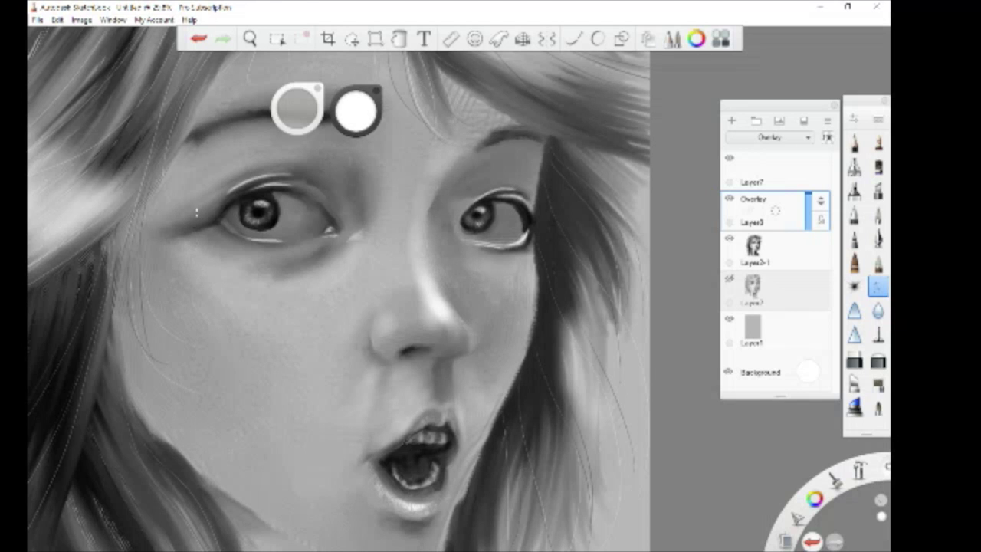
{"action": "scroll", "coordinate": [196, 212], "scroll_direction": "down", "scroll_amount": 6}
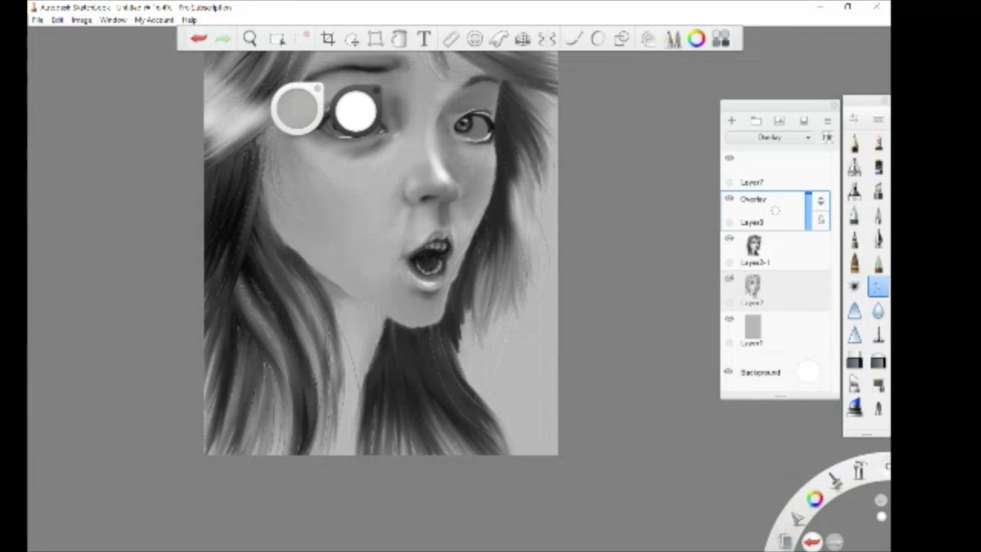
{"action": "left_click", "coordinate": [353, 110]}
{"action": "left_click_drag", "start_coordinate": [351, 107], "coordinate": [341, 303]}
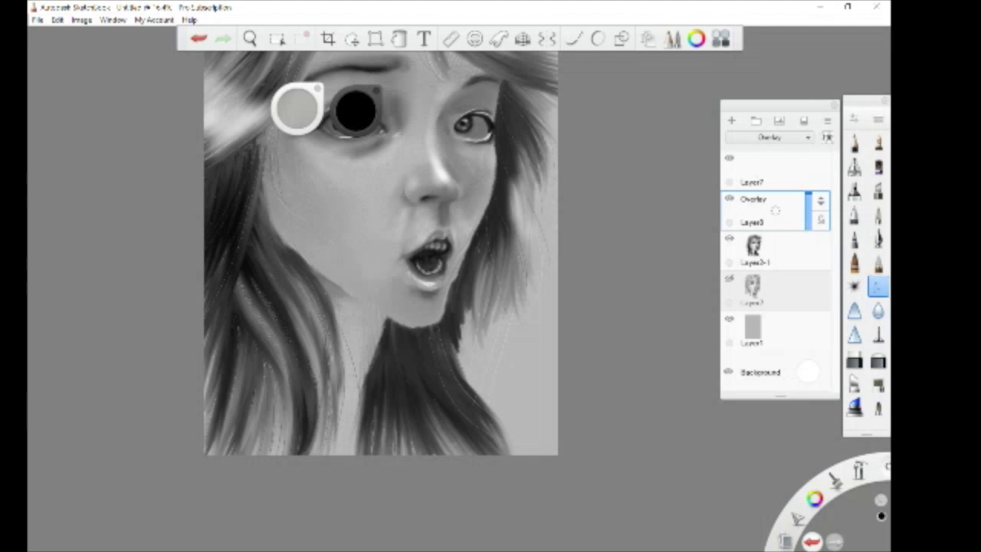
{"action": "scroll", "coordinate": [338, 313], "scroll_direction": "down", "scroll_amount": 3}
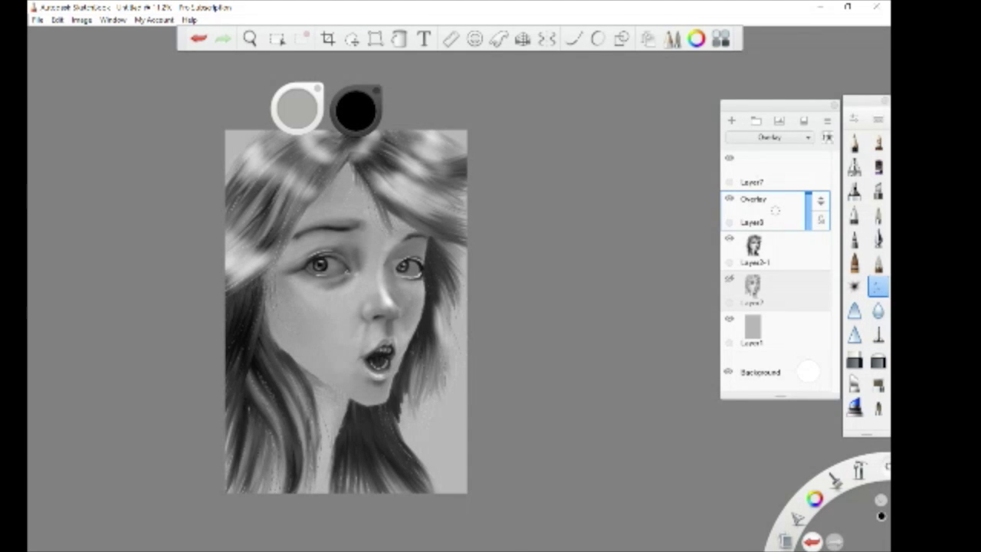
Step: Deepen the hair shadow beside the farther jaw and chin with black strokes on the Layer2-1 portrait layer
{"action": "left_click", "coordinate": [767, 250]}
{"action": "left_click", "coordinate": [879, 384]}
{"action": "scroll", "coordinate": [411, 389], "scroll_direction": "up", "scroll_amount": 5}
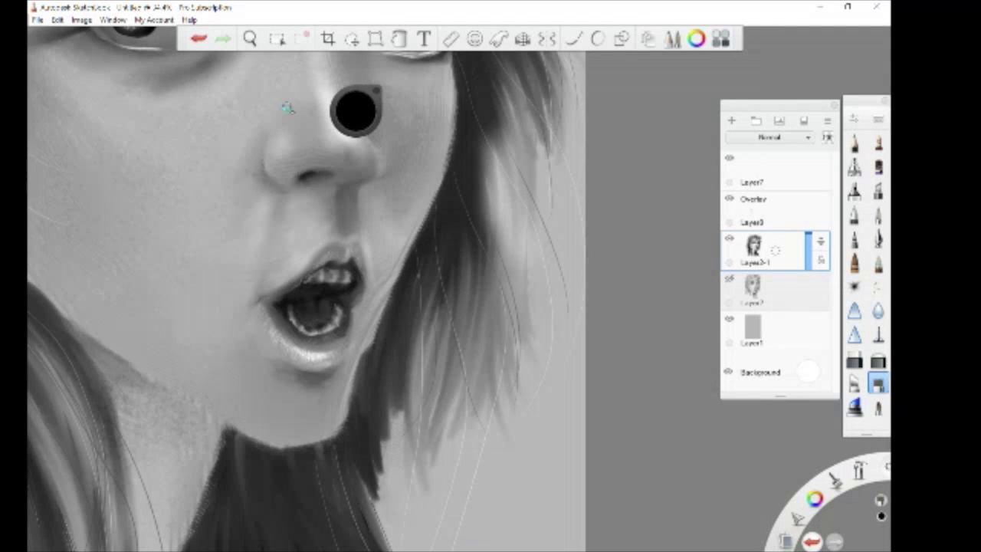
{"action": "key", "text": "alt"}
{"action": "left_click_drag", "start_coordinate": [396, 293], "coordinate": [358, 399]}
{"action": "mouse_move", "coordinate": [396, 313]}
{"action": "left_mouse_down"}
{"action": "mouse_move", "coordinate": [365, 406]}
{"action": "mouse_move", "coordinate": [391, 342]}
{"action": "mouse_move", "coordinate": [370, 455]}
{"action": "left_mouse_up"}
{"action": "key", "text": "b"}
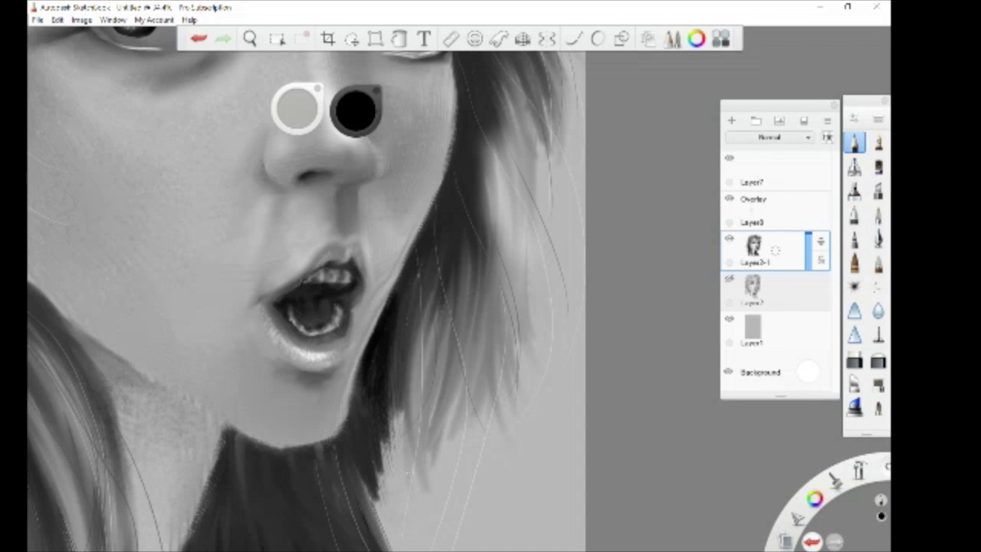
Step: Paint black upper eyelashes fanning outward from the farther eye's upper lid and outer corner
{"action": "scroll", "coordinate": [429, 276], "scroll_direction": "down", "scroll_amount": 4}
{"action": "scroll", "coordinate": [430, 276], "scroll_direction": "up", "scroll_amount": 8}
{"action": "scroll", "coordinate": [491, 306], "scroll_direction": "up", "scroll_amount": 5}
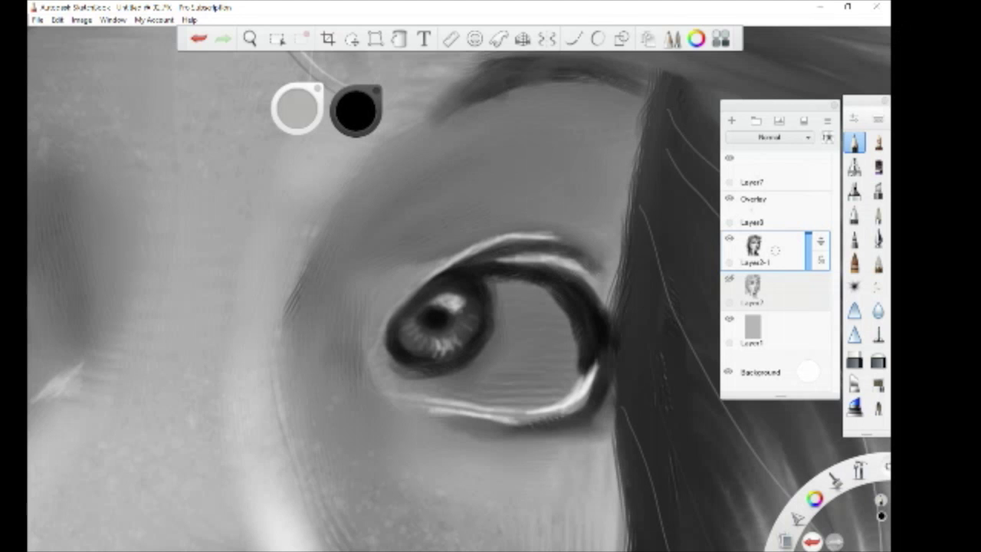
{"action": "key", "text": "e"}
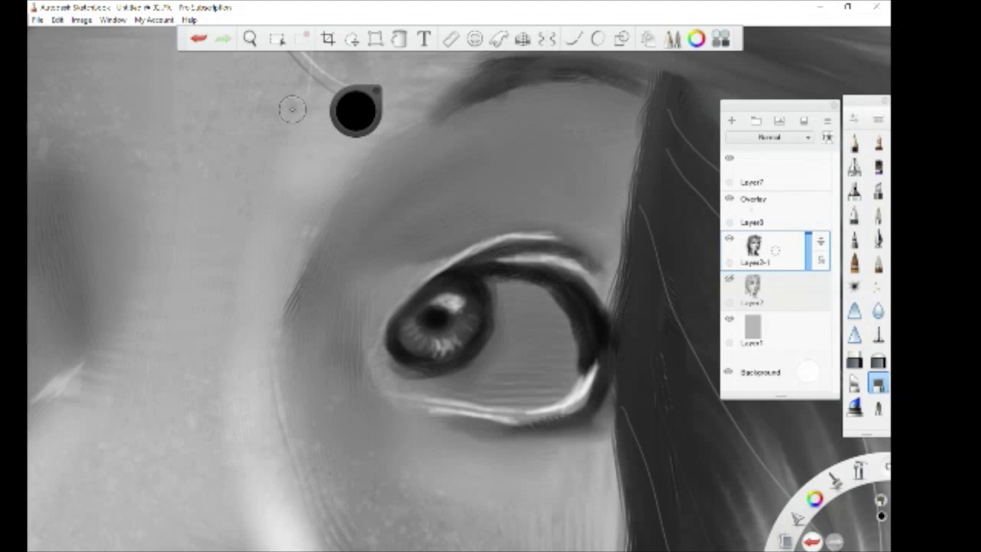
{"action": "left_click_drag", "start_coordinate": [569, 239], "coordinate": [571, 215]}
{"action": "mouse_move", "coordinate": [546, 267]}
{"action": "left_mouse_down"}
{"action": "mouse_move", "coordinate": [557, 253]}
{"action": "mouse_move", "coordinate": [574, 259]}
{"action": "left_mouse_up"}
{"action": "mouse_move", "coordinate": [581, 250]}
{"action": "left_mouse_down"}
{"action": "mouse_move", "coordinate": [594, 238]}
{"action": "mouse_move", "coordinate": [617, 250]}
{"action": "left_mouse_up"}
{"action": "left_click_drag", "start_coordinate": [584, 280], "coordinate": [618, 255]}
{"action": "left_click_drag", "start_coordinate": [557, 273], "coordinate": [575, 259]}
{"action": "left_click_drag", "start_coordinate": [544, 265], "coordinate": [558, 248]}
{"action": "left_click_drag", "start_coordinate": [569, 232], "coordinate": [577, 215]}
{"action": "mouse_move", "coordinate": [518, 268]}
{"action": "left_mouse_down"}
{"action": "mouse_move", "coordinate": [533, 250]}
{"action": "mouse_move", "coordinate": [524, 272]}
{"action": "left_mouse_up"}
{"action": "left_click_drag", "start_coordinate": [575, 301], "coordinate": [617, 277]}
{"action": "mouse_move", "coordinate": [596, 314]}
{"action": "left_mouse_down"}
{"action": "mouse_move", "coordinate": [620, 298]}
{"action": "mouse_move", "coordinate": [640, 321]}
{"action": "left_mouse_up"}
{"action": "left_click_drag", "start_coordinate": [619, 353], "coordinate": [638, 348]}
{"action": "left_click_drag", "start_coordinate": [298, 109], "coordinate": [299, 109]}
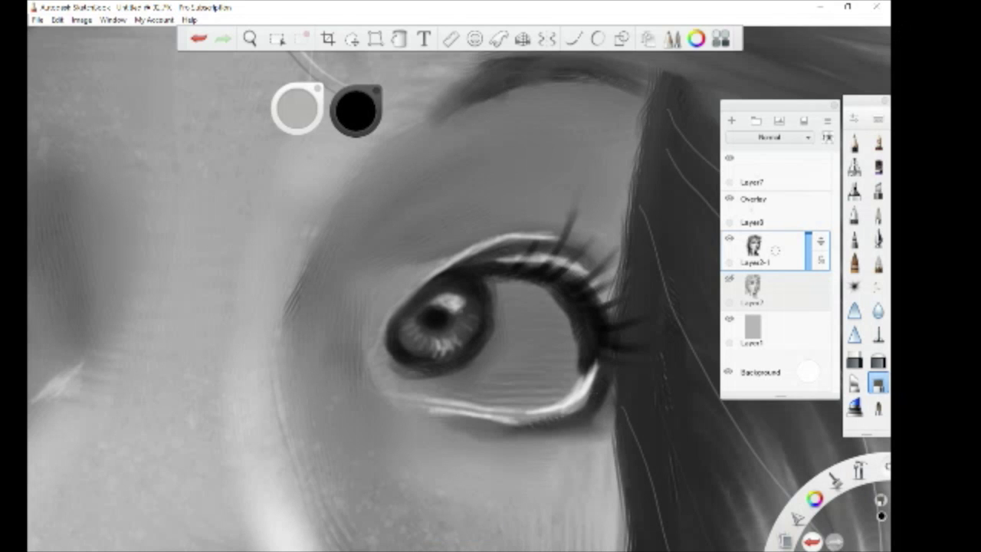
Step: Paint short black lower eyelashes beneath the farther eye
{"action": "left_click_drag", "start_coordinate": [593, 414], "coordinate": [607, 431]}
{"action": "mouse_move", "coordinate": [585, 418]}
{"action": "left_mouse_down"}
{"action": "mouse_move", "coordinate": [577, 440]}
{"action": "mouse_move", "coordinate": [551, 429]}
{"action": "mouse_move", "coordinate": [558, 435]}
{"action": "left_mouse_up"}
{"action": "mouse_move", "coordinate": [532, 423]}
{"action": "left_mouse_down"}
{"action": "mouse_move", "coordinate": [525, 440]}
{"action": "mouse_move", "coordinate": [481, 434]}
{"action": "left_mouse_up"}
{"action": "mouse_move", "coordinate": [475, 429]}
{"action": "left_mouse_down"}
{"action": "mouse_move", "coordinate": [471, 441]}
{"action": "mouse_move", "coordinate": [533, 440]}
{"action": "left_mouse_up"}
{"action": "left_click_drag", "start_coordinate": [553, 420], "coordinate": [548, 426]}
{"action": "left_click_drag", "start_coordinate": [506, 263], "coordinate": [501, 256]}
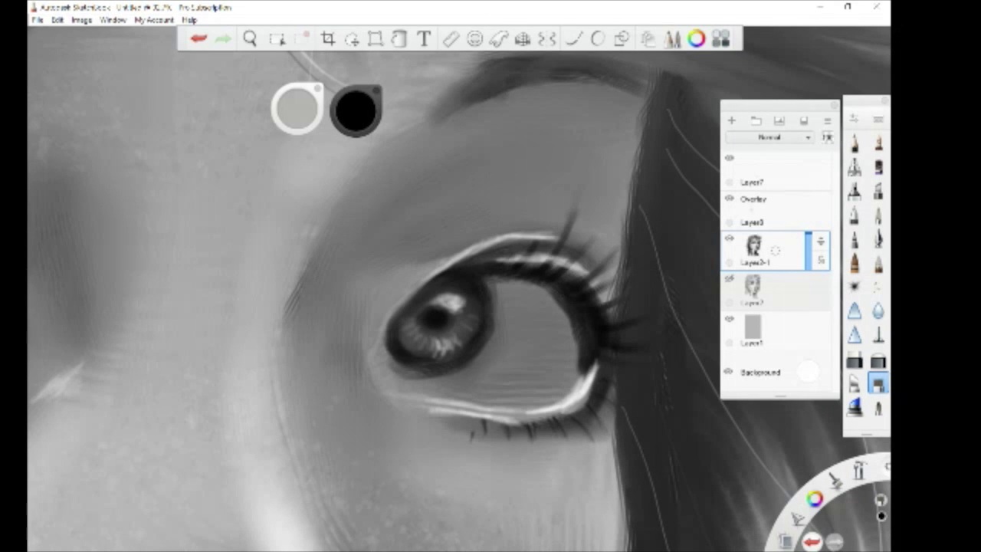
Step: Paint black upper and lower eyelashes around the nearer eye
{"action": "scroll", "coordinate": [692, 288], "scroll_direction": "down", "scroll_amount": 3}
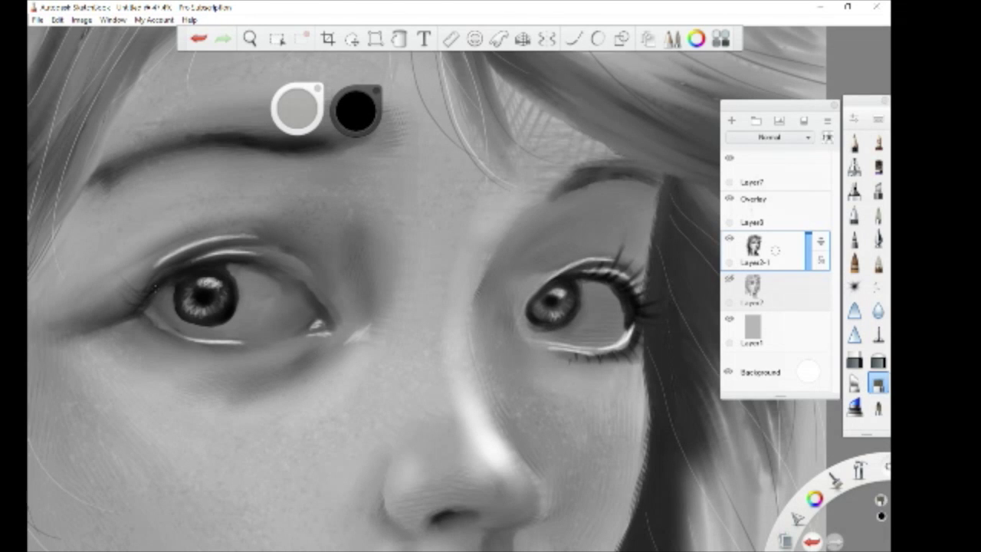
{"action": "left_click_drag", "start_coordinate": [297, 108], "coordinate": [303, 112]}
{"action": "mouse_move", "coordinate": [253, 262]}
{"action": "left_mouse_down"}
{"action": "mouse_move", "coordinate": [250, 252]}
{"action": "mouse_move", "coordinate": [285, 252]}
{"action": "mouse_move", "coordinate": [269, 262]}
{"action": "left_mouse_up"}
{"action": "mouse_move", "coordinate": [144, 328]}
{"action": "left_mouse_down"}
{"action": "mouse_move", "coordinate": [139, 335]}
{"action": "mouse_move", "coordinate": [201, 360]}
{"action": "mouse_move", "coordinate": [264, 362]}
{"action": "left_mouse_up"}
{"action": "mouse_move", "coordinate": [304, 338]}
{"action": "left_mouse_down"}
{"action": "mouse_move", "coordinate": [293, 354]}
{"action": "mouse_move", "coordinate": [302, 351]}
{"action": "left_mouse_up"}
{"action": "left_click_drag", "start_coordinate": [287, 347], "coordinate": [260, 357]}
{"action": "scroll", "coordinate": [270, 354], "scroll_direction": "down", "scroll_amount": 5}
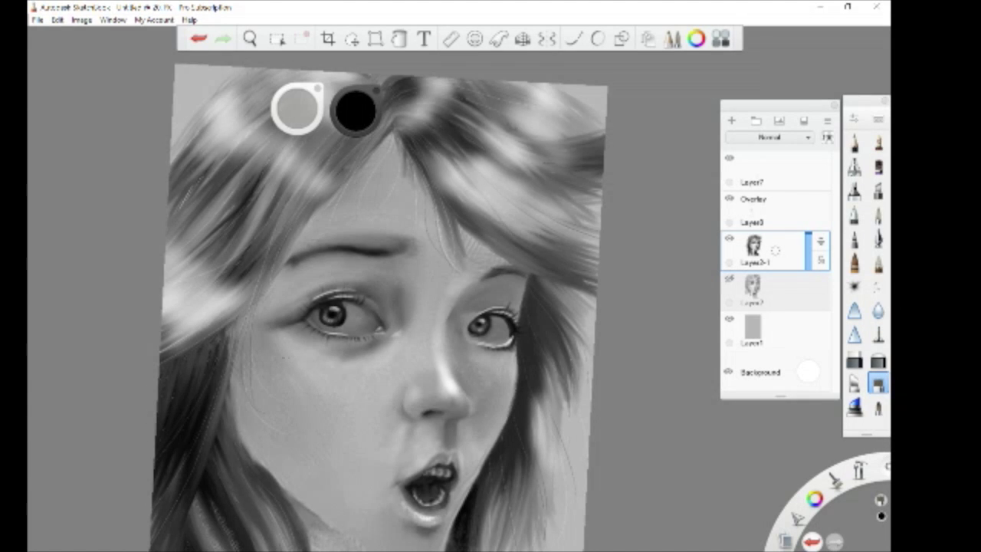
Step: Darken the nostril and the shadow under the nose tip with black
{"action": "scroll", "coordinate": [453, 430], "scroll_direction": "up", "scroll_amount": 5}
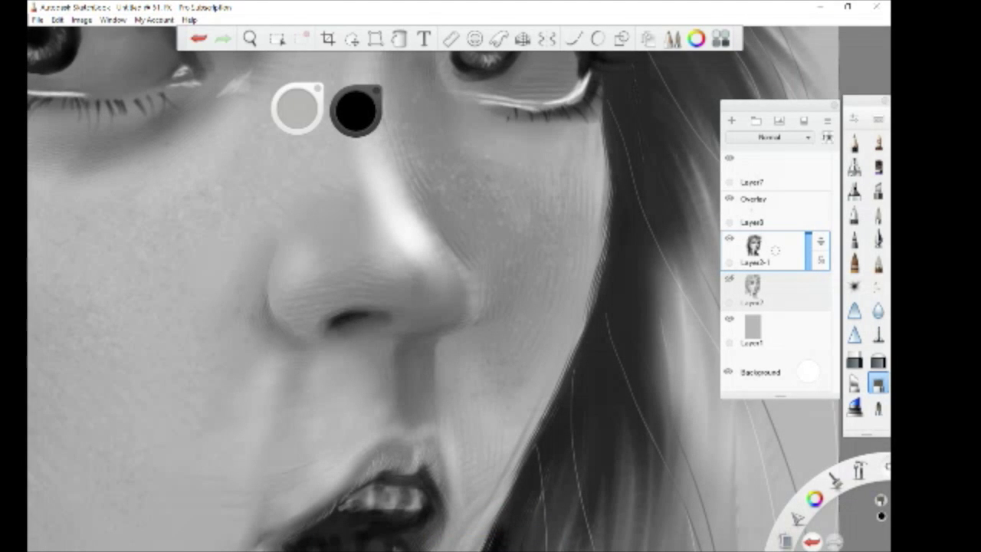
{"action": "mouse_move", "coordinate": [360, 314]}
{"action": "left_mouse_down"}
{"action": "mouse_move", "coordinate": [381, 317]}
{"action": "mouse_move", "coordinate": [327, 329]}
{"action": "mouse_move", "coordinate": [357, 314]}
{"action": "mouse_move", "coordinate": [337, 325]}
{"action": "left_mouse_up"}
{"action": "left_click_drag", "start_coordinate": [415, 339], "coordinate": [434, 335]}
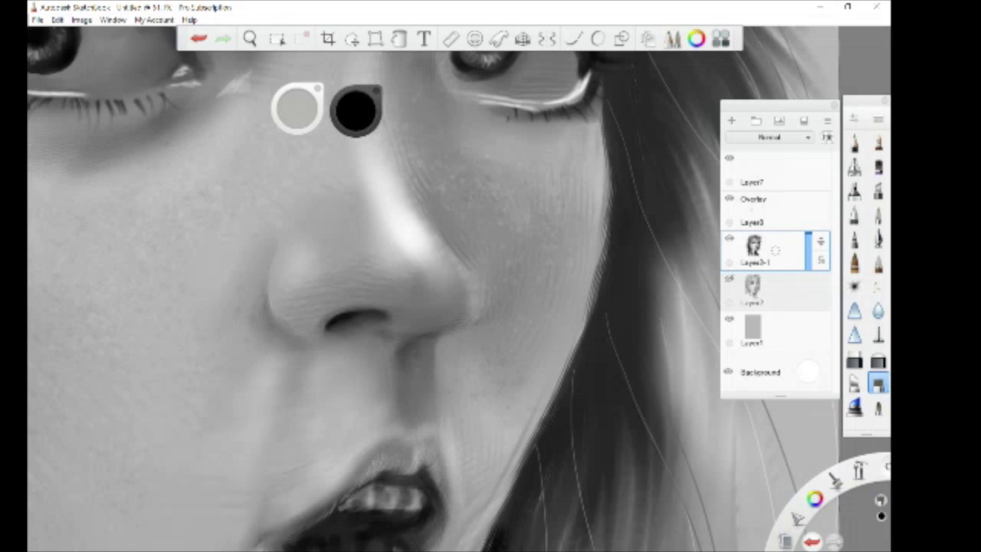
{"action": "left_click_drag", "start_coordinate": [473, 322], "coordinate": [466, 322]}
{"action": "scroll", "coordinate": [460, 307], "scroll_direction": "down", "scroll_amount": 2}
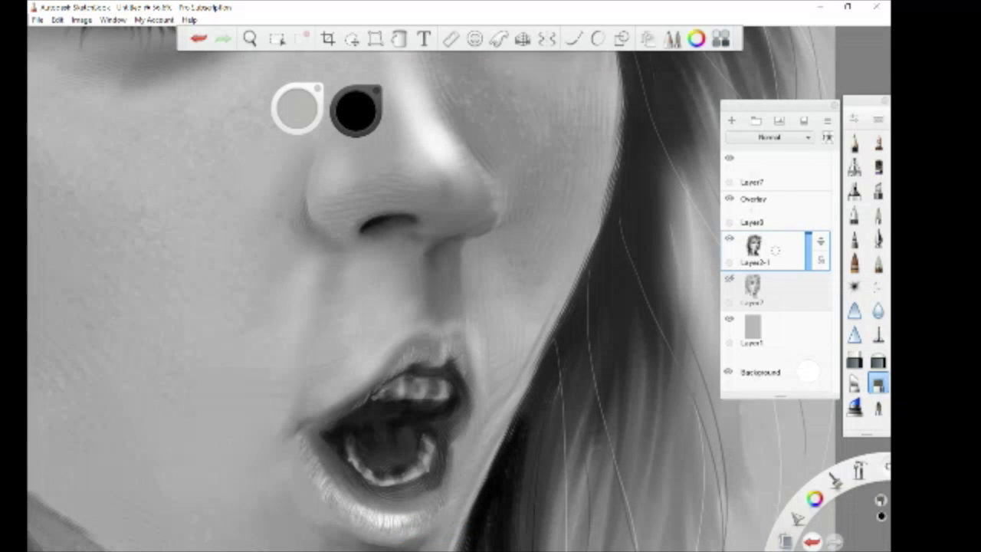
Step: Deepen the black shadows inside the open mouth around the upper and lower teeth
{"action": "scroll", "coordinate": [398, 345], "scroll_direction": "up", "scroll_amount": 2}
{"action": "mouse_move", "coordinate": [420, 381]}
{"action": "left_mouse_down"}
{"action": "mouse_move", "coordinate": [467, 381]}
{"action": "mouse_move", "coordinate": [483, 364]}
{"action": "left_mouse_up"}
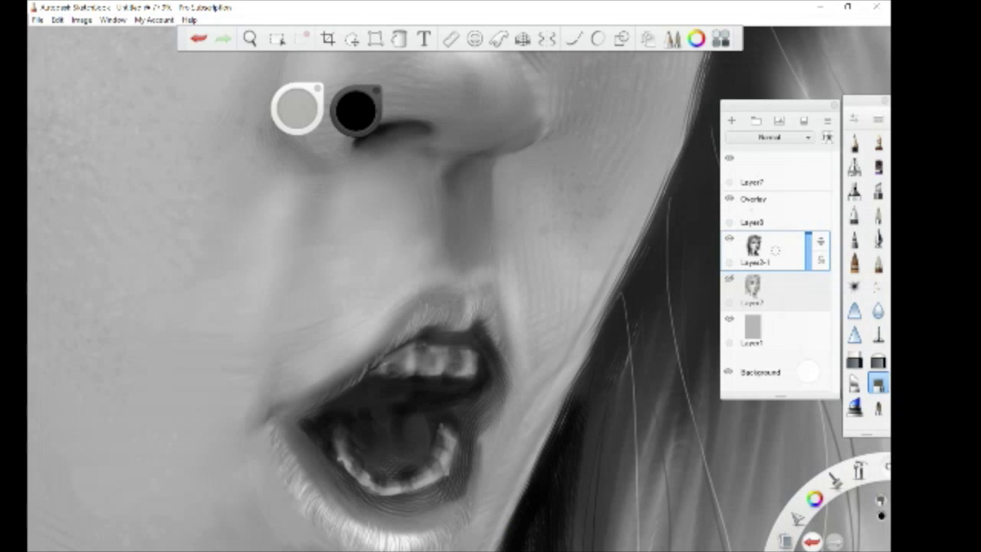
{"action": "mouse_move", "coordinate": [452, 423]}
{"action": "left_mouse_down"}
{"action": "mouse_move", "coordinate": [456, 432]}
{"action": "mouse_move", "coordinate": [426, 460]}
{"action": "left_mouse_up"}
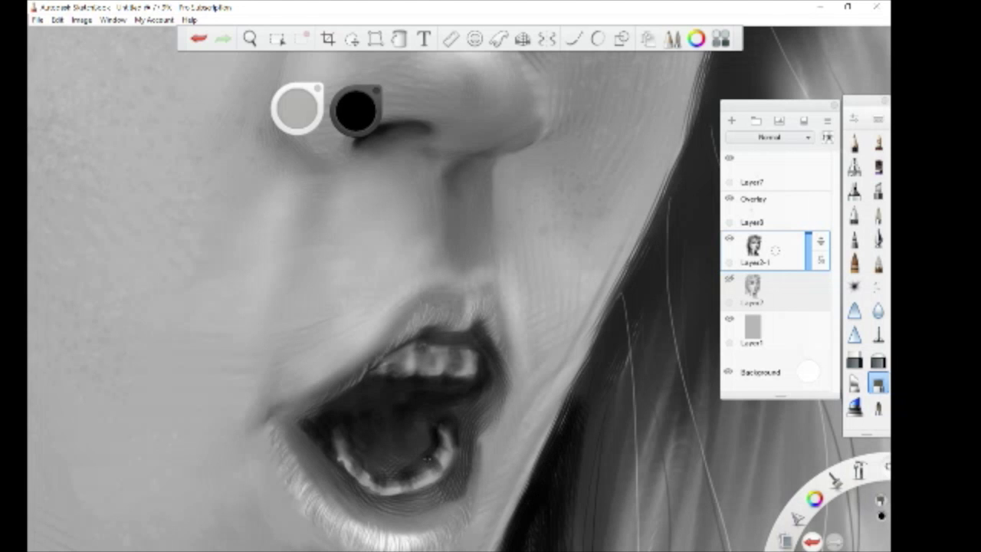
{"action": "key", "text": "Home"}
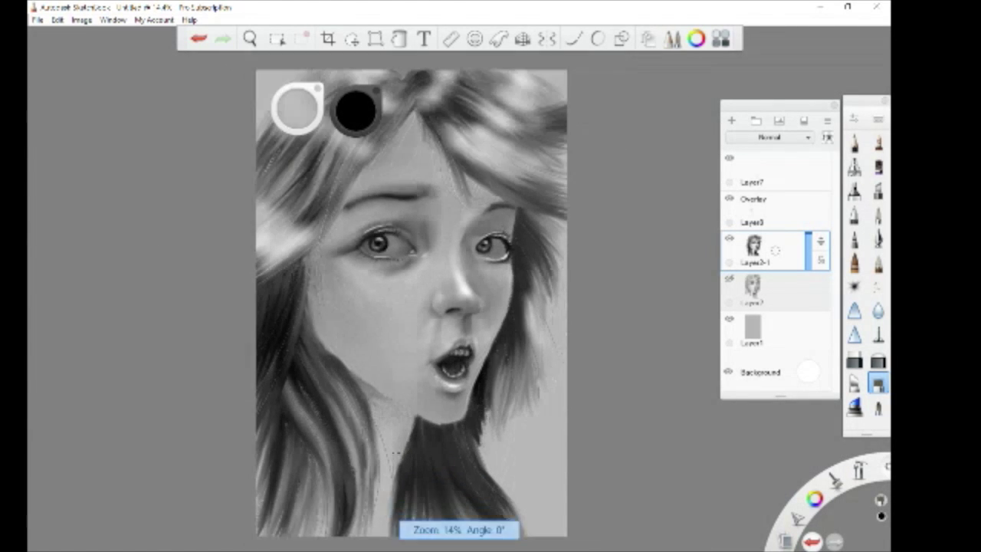
Step: Set the top layer, Layer7, to the Glow blend mode and choose a white airbrush for eye highlights
{"action": "left_click", "coordinate": [775, 209]}
{"action": "left_click", "coordinate": [776, 170]}
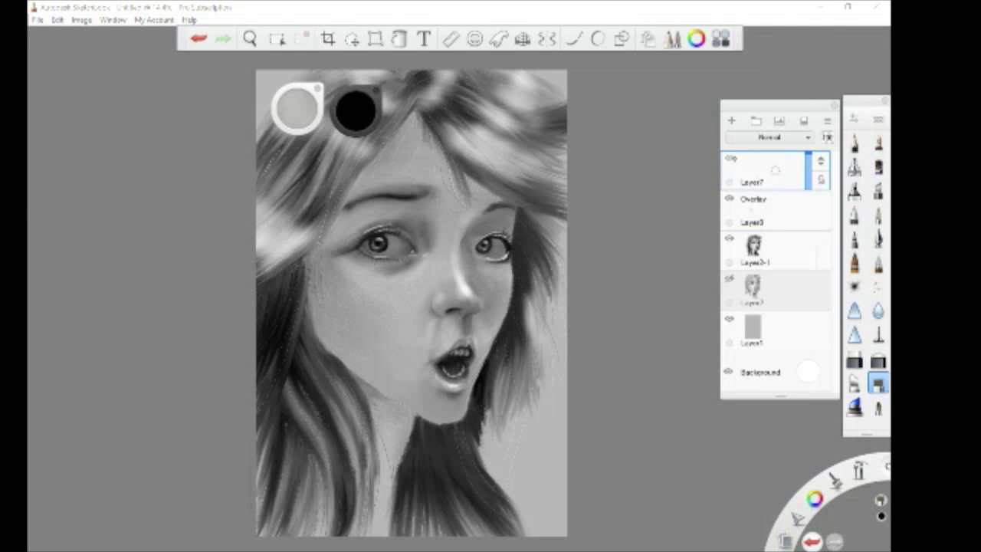
{"action": "left_click", "coordinate": [769, 136]}
{"action": "left_click", "coordinate": [758, 253]}
{"action": "left_click", "coordinate": [855, 166]}
{"action": "left_click_drag", "start_coordinate": [355, 111], "coordinate": [368, 107]}
{"action": "scroll", "coordinate": [378, 244], "scroll_direction": "up", "scroll_amount": 5}
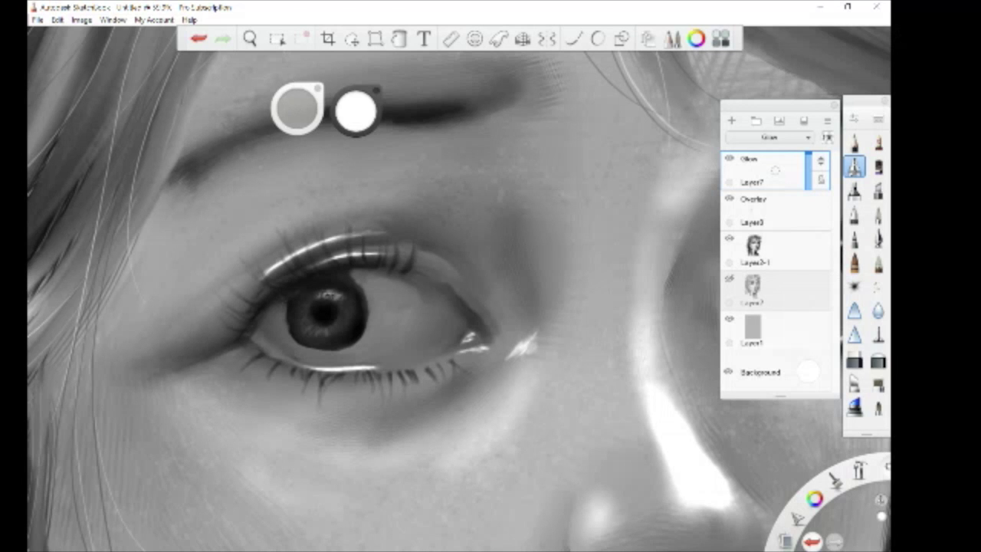
Step: Paint glowing white reflections and radial streaks in the iris of the nearer eye
{"action": "left_click_drag", "start_coordinate": [323, 297], "coordinate": [340, 295]}
{"action": "mouse_move", "coordinate": [353, 285]}
{"action": "left_mouse_down"}
{"action": "mouse_move", "coordinate": [376, 279]}
{"action": "mouse_move", "coordinate": [332, 287]}
{"action": "mouse_move", "coordinate": [295, 334]}
{"action": "mouse_move", "coordinate": [322, 344]}
{"action": "mouse_move", "coordinate": [348, 330]}
{"action": "left_mouse_up"}
{"action": "left_click_drag", "start_coordinate": [367, 321], "coordinate": [345, 336]}
{"action": "mouse_move", "coordinate": [359, 302]}
{"action": "left_mouse_down"}
{"action": "mouse_move", "coordinate": [347, 315]}
{"action": "mouse_move", "coordinate": [351, 326]}
{"action": "left_mouse_up"}
{"action": "mouse_move", "coordinate": [341, 327]}
{"action": "left_mouse_down"}
{"action": "mouse_move", "coordinate": [337, 342]}
{"action": "mouse_move", "coordinate": [308, 341]}
{"action": "left_mouse_up"}
{"action": "left_click_drag", "start_coordinate": [305, 314], "coordinate": [296, 321]}
Step: Add glowing white glints to the nearer eye's tear duct and between its lower lashes
{"action": "left_click_drag", "start_coordinate": [477, 334], "coordinate": [463, 345]}
{"action": "left_click_drag", "start_coordinate": [379, 370], "coordinate": [388, 377]}
{"action": "left_click_drag", "start_coordinate": [393, 370], "coordinate": [384, 378]}
{"action": "left_click_drag", "start_coordinate": [400, 369], "coordinate": [424, 376]}
{"action": "left_click_drag", "start_coordinate": [429, 363], "coordinate": [442, 375]}
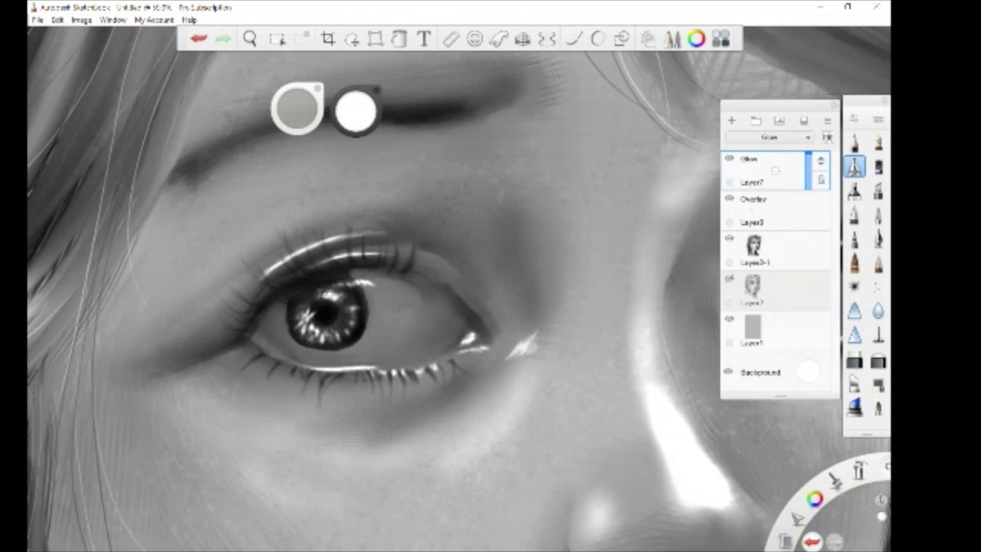
Step: Add fine white highlights along the upper lashes, outer corner and lower lashes of the nearer eye
{"action": "left_click_drag", "start_coordinate": [290, 229], "coordinate": [281, 265]}
{"action": "left_click_drag", "start_coordinate": [253, 259], "coordinate": [223, 283]}
{"action": "left_click_drag", "start_coordinate": [234, 310], "coordinate": [220, 294]}
{"action": "mouse_move", "coordinate": [265, 354]}
{"action": "left_mouse_down"}
{"action": "mouse_move", "coordinate": [247, 365]}
{"action": "mouse_move", "coordinate": [269, 373]}
{"action": "left_mouse_up"}
{"action": "left_click_drag", "start_coordinate": [302, 369], "coordinate": [300, 379]}
{"action": "left_click_drag", "start_coordinate": [316, 367], "coordinate": [306, 388]}
{"action": "left_click_drag", "start_coordinate": [457, 362], "coordinate": [453, 378]}
Step: Brighten the inner corner and the adjoining skin of the nearer eye with white, and lightly highlight its eyeball
{"action": "left_click_drag", "start_coordinate": [480, 348], "coordinate": [464, 356]}
{"action": "left_click_drag", "start_coordinate": [485, 351], "coordinate": [463, 362]}
{"action": "left_click_drag", "start_coordinate": [529, 345], "coordinate": [513, 356]}
{"action": "left_click_drag", "start_coordinate": [529, 346], "coordinate": [537, 330]}
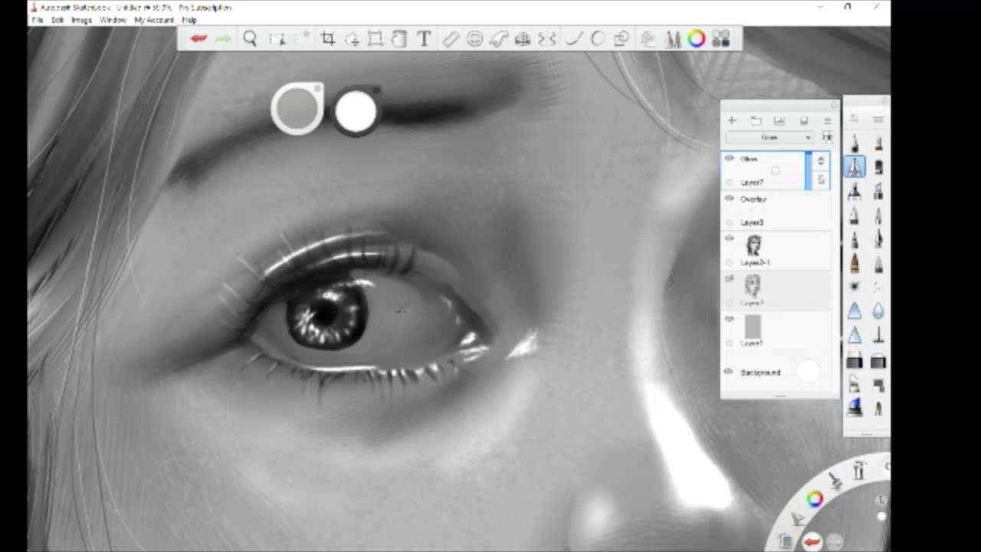
{"action": "left_click_drag", "start_coordinate": [375, 300], "coordinate": [375, 327]}
{"action": "scroll", "coordinate": [380, 281], "scroll_direction": "down", "scroll_amount": 5}
{"action": "scroll", "coordinate": [513, 296], "scroll_direction": "up", "scroll_amount": 5}
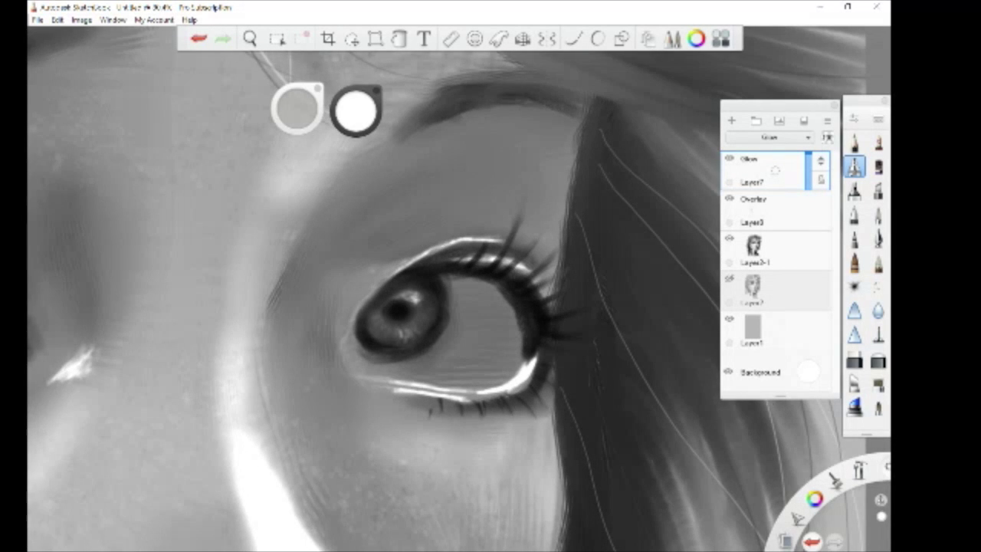
Step: Paint glowing white reflections and radial streaks in the farther eye's iris, with a bright glint at its inner corner
{"action": "scroll", "coordinate": [429, 322], "scroll_direction": "up", "scroll_amount": 2}
{"action": "mouse_move", "coordinate": [366, 304]}
{"action": "left_mouse_down"}
{"action": "mouse_move", "coordinate": [417, 284]}
{"action": "mouse_move", "coordinate": [446, 285]}
{"action": "mouse_move", "coordinate": [407, 287]}
{"action": "mouse_move", "coordinate": [437, 307]}
{"action": "mouse_move", "coordinate": [388, 345]}
{"action": "mouse_move", "coordinate": [354, 327]}
{"action": "mouse_move", "coordinate": [368, 345]}
{"action": "mouse_move", "coordinate": [338, 331]}
{"action": "mouse_move", "coordinate": [376, 356]}
{"action": "mouse_move", "coordinate": [403, 334]}
{"action": "mouse_move", "coordinate": [393, 354]}
{"action": "left_mouse_up"}
{"action": "mouse_move", "coordinate": [310, 366]}
{"action": "left_mouse_down"}
{"action": "mouse_move", "coordinate": [311, 385]}
{"action": "mouse_move", "coordinate": [320, 380]}
{"action": "mouse_move", "coordinate": [311, 387]}
{"action": "mouse_move", "coordinate": [341, 391]}
{"action": "mouse_move", "coordinate": [375, 416]}
{"action": "mouse_move", "coordinate": [376, 403]}
{"action": "left_mouse_up"}
Step: Add fine white highlights along the upper, outer and lower lashes of the farther eye
{"action": "mouse_move", "coordinate": [519, 208]}
{"action": "left_mouse_down"}
{"action": "mouse_move", "coordinate": [512, 223]}
{"action": "mouse_move", "coordinate": [520, 201]}
{"action": "left_mouse_up"}
{"action": "mouse_move", "coordinate": [474, 244]}
{"action": "left_mouse_down"}
{"action": "mouse_move", "coordinate": [488, 216]}
{"action": "mouse_move", "coordinate": [457, 240]}
{"action": "mouse_move", "coordinate": [541, 253]}
{"action": "mouse_move", "coordinate": [568, 303]}
{"action": "mouse_move", "coordinate": [603, 311]}
{"action": "mouse_move", "coordinate": [586, 320]}
{"action": "left_mouse_up"}
{"action": "left_click_drag", "start_coordinate": [566, 351], "coordinate": [608, 345]}
{"action": "mouse_move", "coordinate": [549, 368]}
{"action": "left_mouse_down"}
{"action": "mouse_move", "coordinate": [584, 357]}
{"action": "mouse_move", "coordinate": [536, 392]}
{"action": "left_mouse_up"}
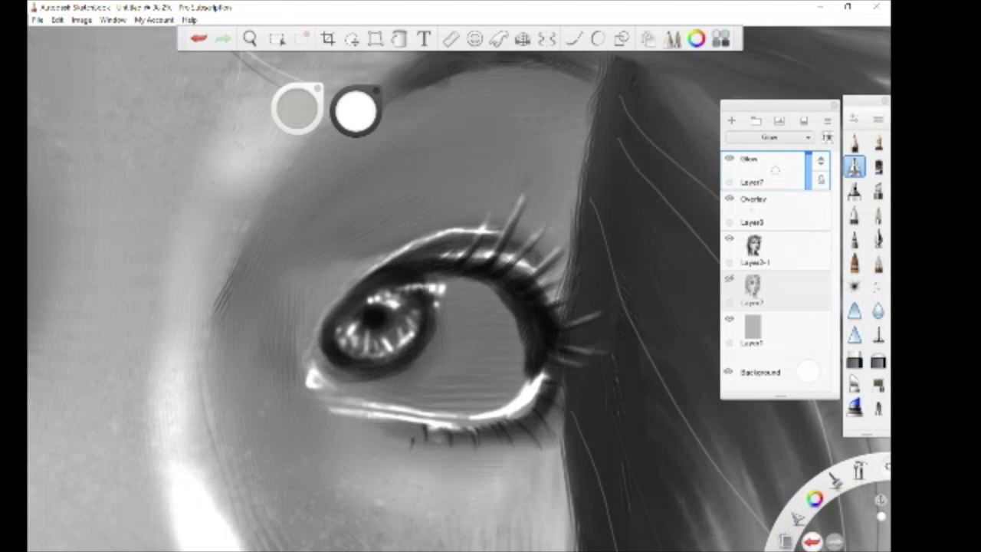
{"action": "scroll", "coordinate": [552, 337], "scroll_direction": "down", "scroll_amount": 3}
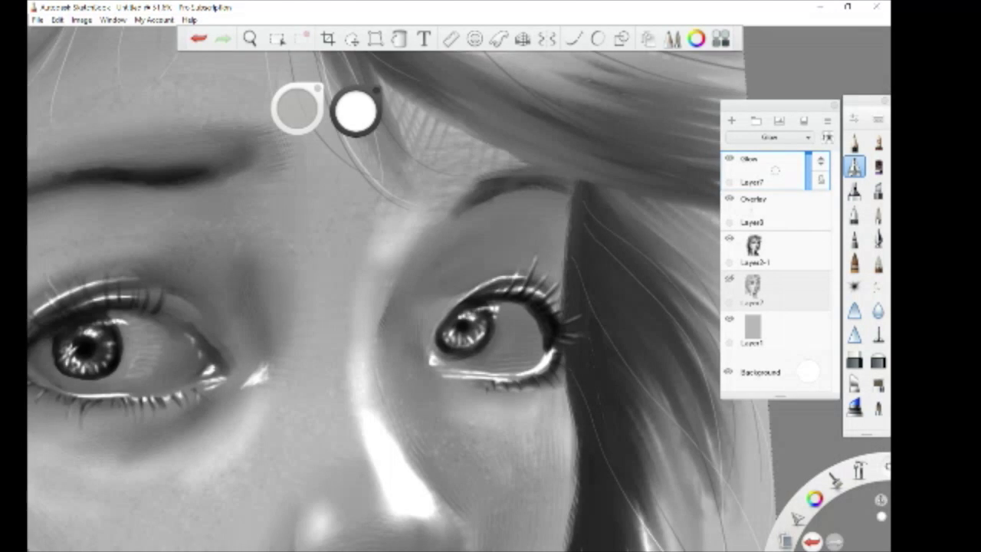
{"action": "scroll", "coordinate": [552, 338], "scroll_direction": "down", "scroll_amount": 5}
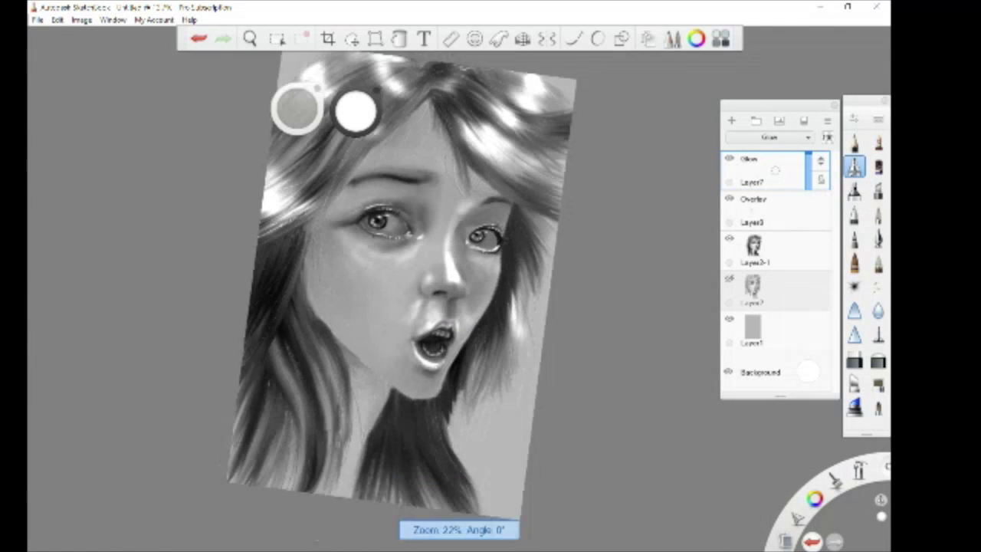
Step: Erase the grey backdrop around the hair on Layer1 with a soft eraser and change the background colour to black
{"action": "key", "text": "e"}
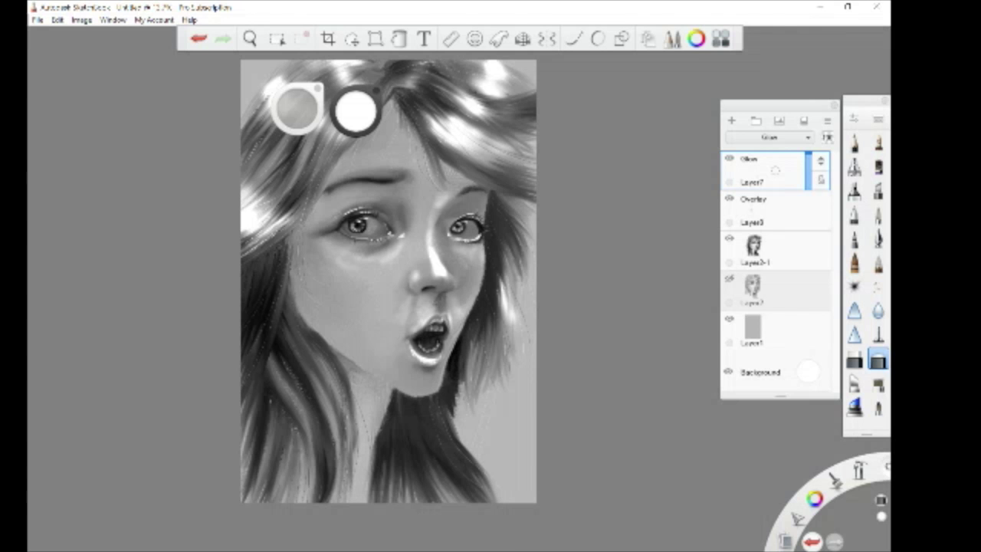
{"action": "scroll", "coordinate": [368, 357], "scroll_direction": "up", "scroll_amount": 3}
{"action": "scroll", "coordinate": [368, 353], "scroll_direction": "down", "scroll_amount": 3}
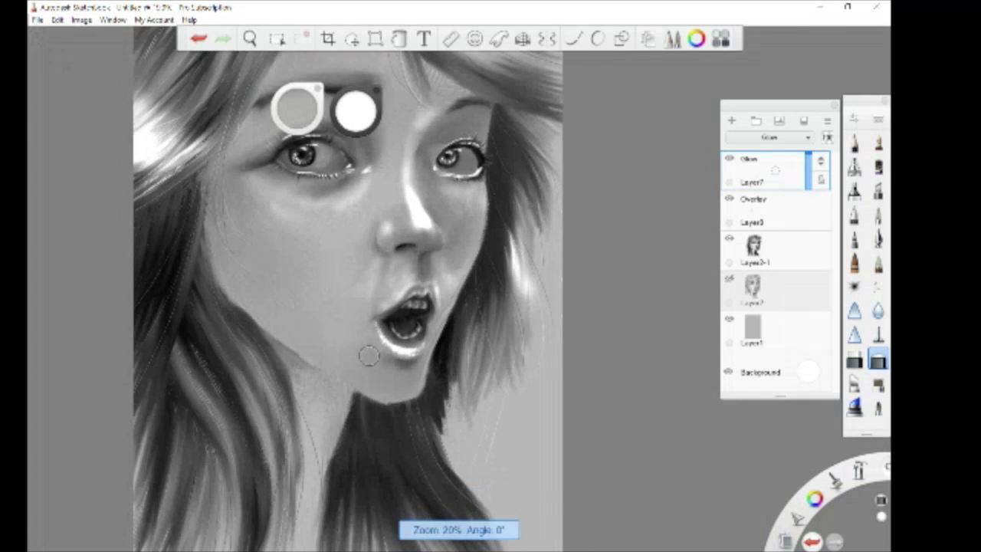
{"action": "scroll", "coordinate": [369, 355], "scroll_direction": "down", "scroll_amount": 2}
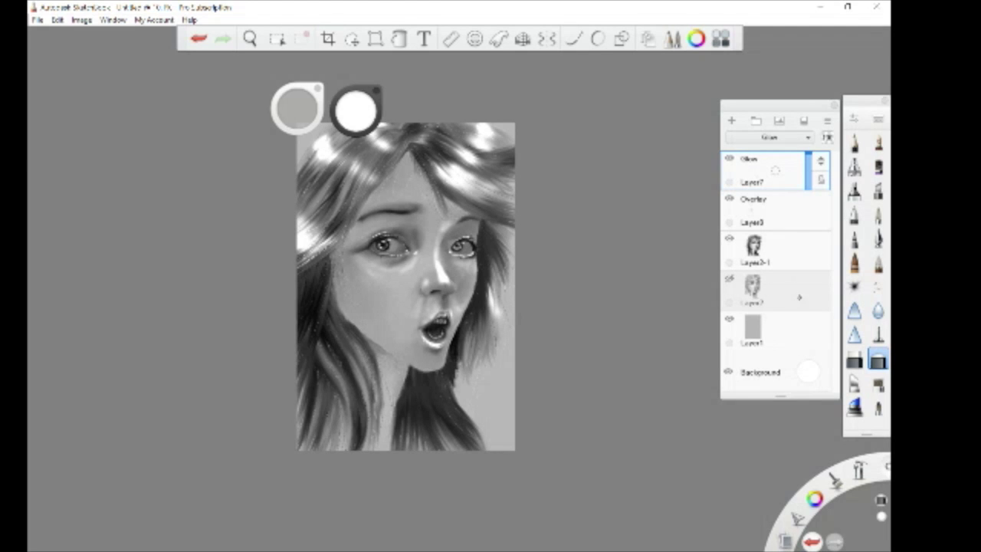
{"action": "left_click", "coordinate": [789, 242]}
{"action": "key", "text": "m"}
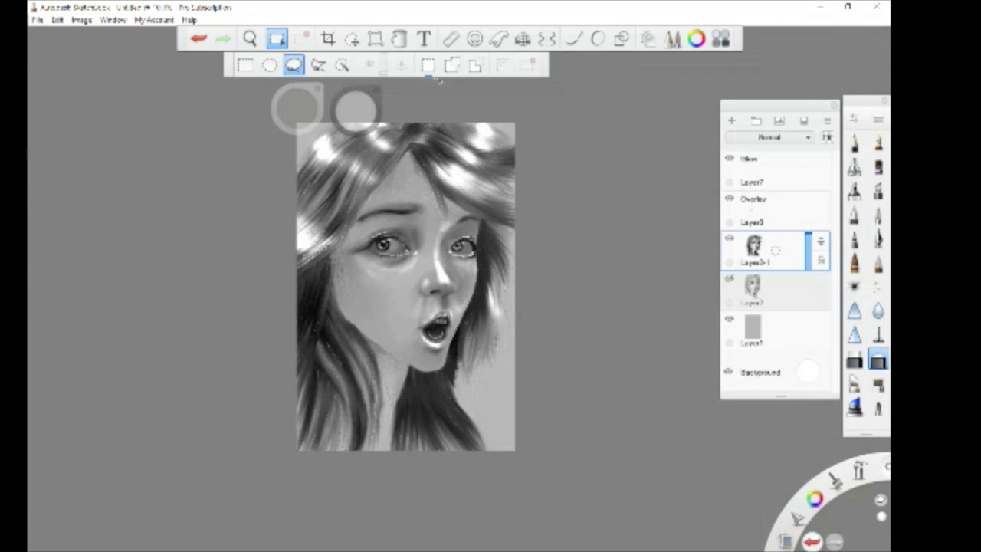
{"action": "left_click", "coordinate": [767, 331]}
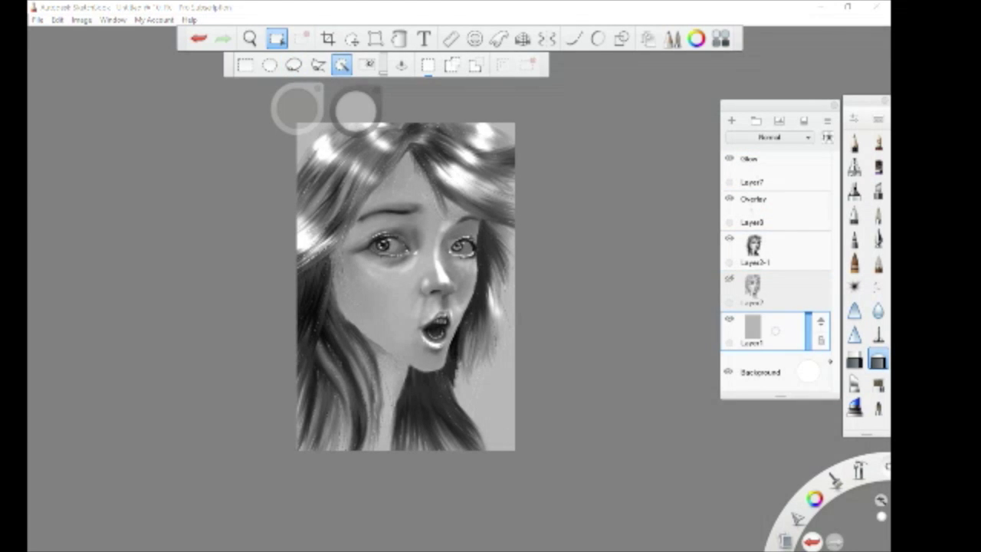
{"action": "left_click", "coordinate": [877, 360]}
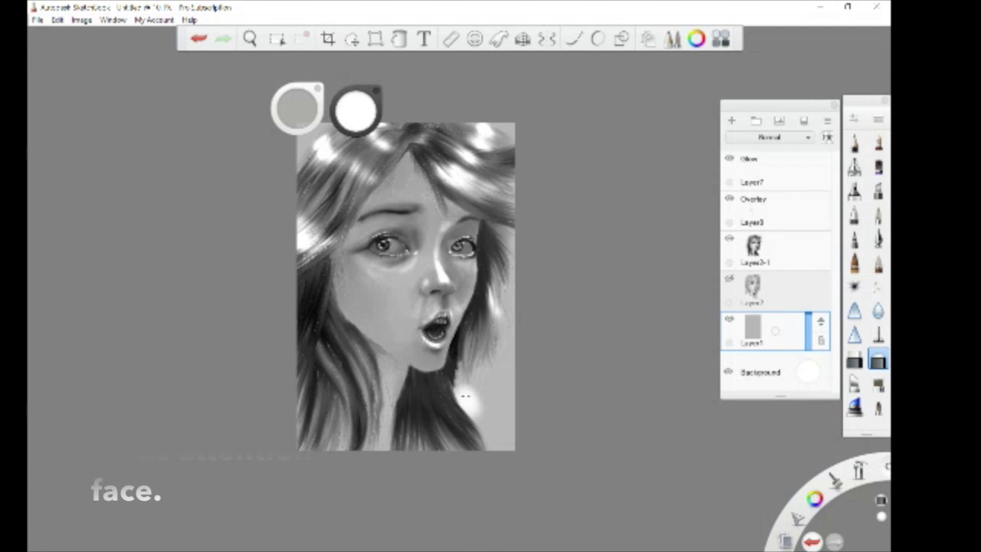
{"action": "mouse_move", "coordinate": [470, 396]}
{"action": "left_mouse_down"}
{"action": "mouse_move", "coordinate": [506, 315]}
{"action": "mouse_move", "coordinate": [506, 234]}
{"action": "left_mouse_up"}
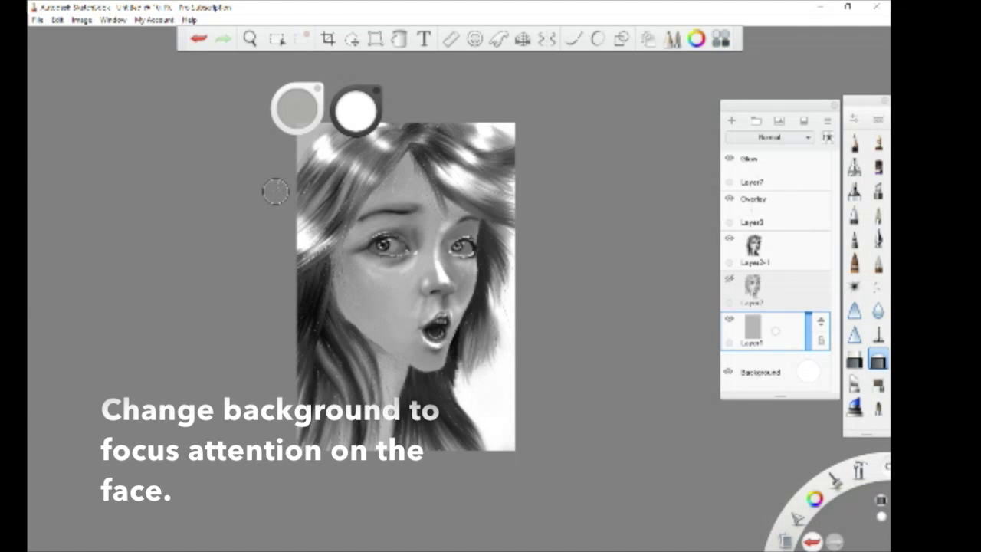
{"action": "left_click_drag", "start_coordinate": [305, 163], "coordinate": [323, 132]}
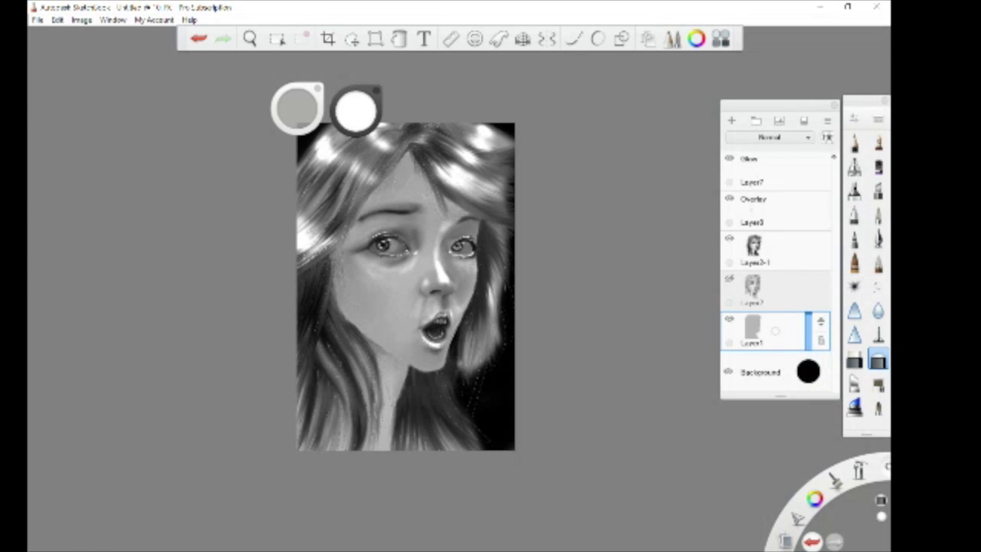
Step: Add a new layer above the Glow layer and choose an ink pen brush for it
{"action": "left_click", "coordinate": [777, 166]}
{"action": "left_click", "coordinate": [731, 121]}
{"action": "left_click", "coordinate": [879, 240]}
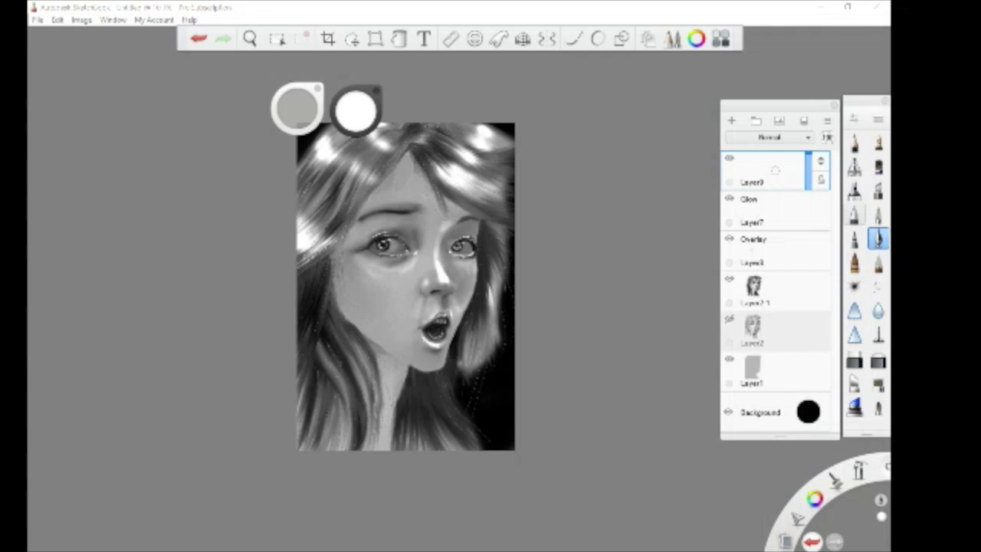
Step: Handwrite "Not me!" in white with a long underline on the black background beside the lower hair
{"action": "scroll", "coordinate": [495, 459], "scroll_direction": "up", "scroll_amount": 3}
{"action": "scroll", "coordinate": [345, 253], "scroll_direction": "up", "scroll_amount": 2}
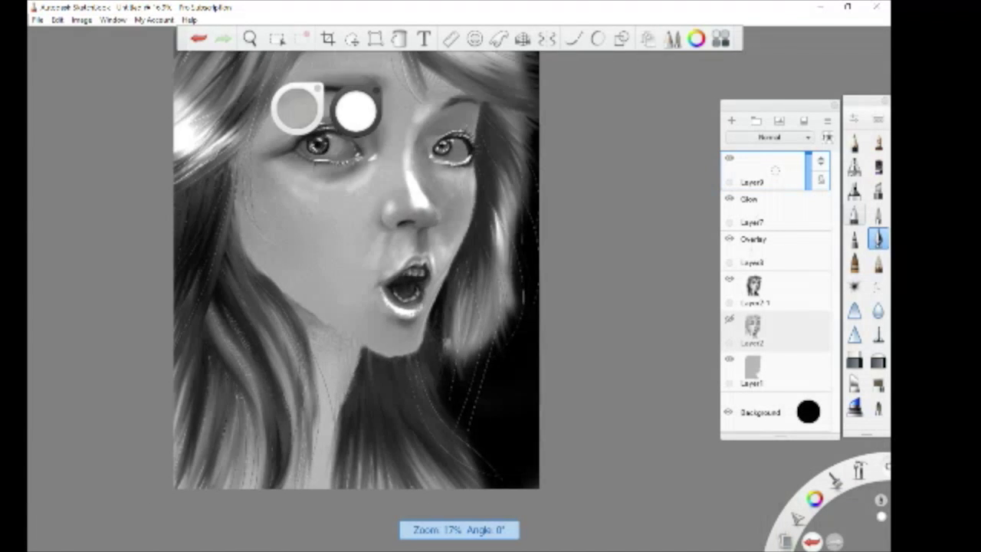
{"action": "scroll", "coordinate": [429, 345], "scroll_direction": "up", "scroll_amount": 5}
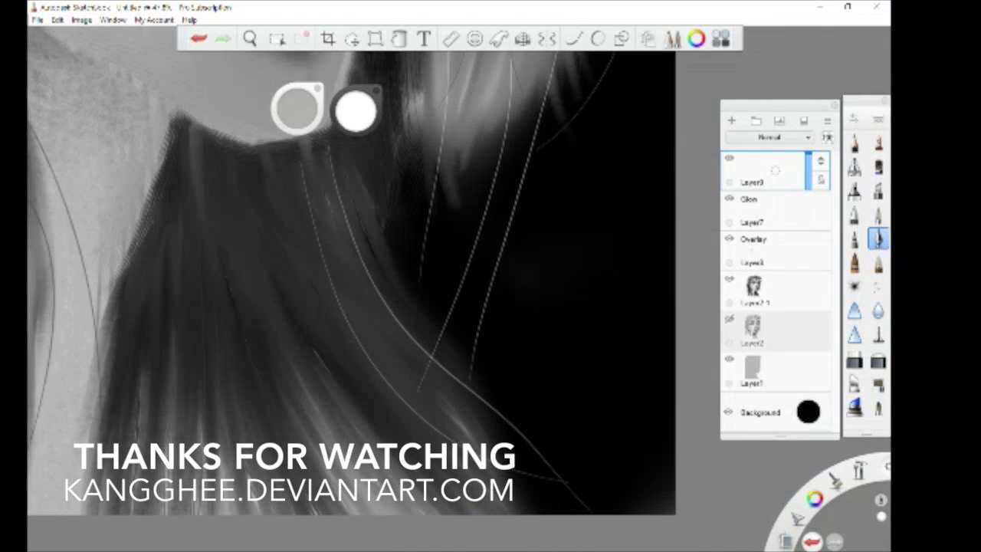
{"action": "mouse_move", "coordinate": [439, 322]}
{"action": "left_mouse_down"}
{"action": "mouse_move", "coordinate": [458, 345]}
{"action": "mouse_move", "coordinate": [609, 346]}
{"action": "left_mouse_up"}
{"action": "mouse_move", "coordinate": [486, 334]}
{"action": "left_mouse_down"}
{"action": "mouse_move", "coordinate": [502, 316]}
{"action": "mouse_move", "coordinate": [530, 323]}
{"action": "mouse_move", "coordinate": [524, 336]}
{"action": "left_mouse_up"}
{"action": "left_click_drag", "start_coordinate": [543, 334], "coordinate": [572, 328]}
{"action": "left_click_drag", "start_coordinate": [580, 299], "coordinate": [577, 323]}
Step: Handwrite the date "2 April 2017" in white beneath the underline
{"action": "mouse_move", "coordinate": [480, 368]}
{"action": "left_mouse_down"}
{"action": "mouse_move", "coordinate": [497, 382]}
{"action": "mouse_move", "coordinate": [542, 356]}
{"action": "left_mouse_up"}
{"action": "left_click_drag", "start_coordinate": [551, 362], "coordinate": [562, 372]}
{"action": "left_click_drag", "start_coordinate": [569, 360], "coordinate": [567, 373]}
{"action": "left_click_drag", "start_coordinate": [579, 357], "coordinate": [579, 371]}
{"action": "left_click_drag", "start_coordinate": [587, 357], "coordinate": [592, 372]}
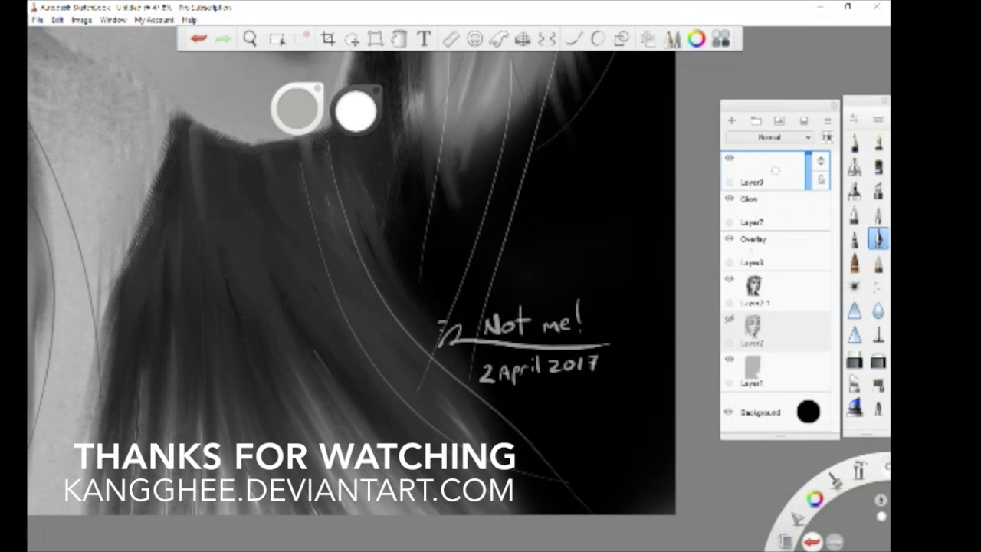